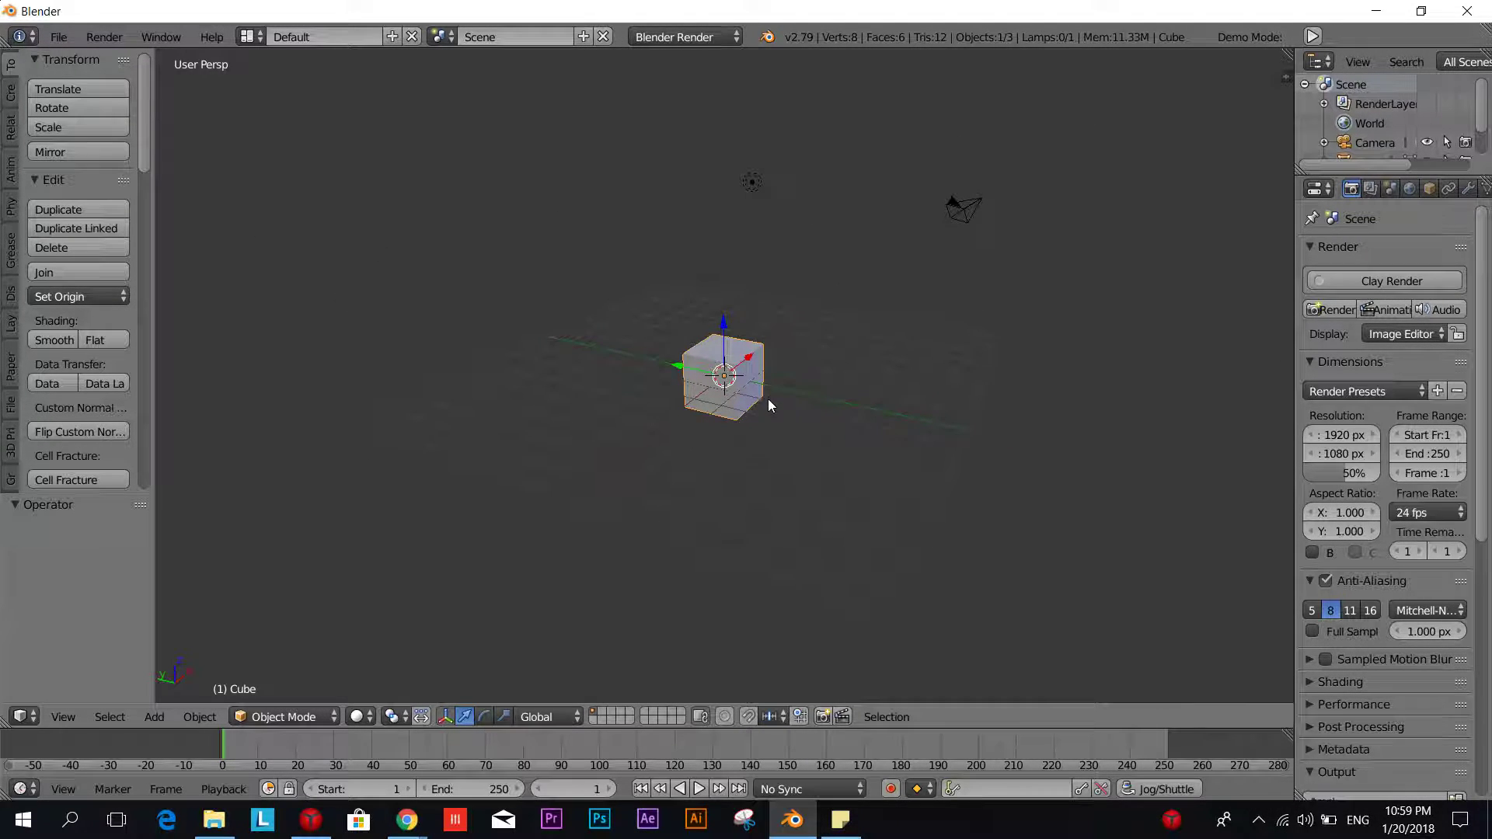
Examine the default cube, camera and lamp from several angles and distances by orbiting, zooming and panning the 3D view
{"action": "middle_click_drag", "start_coordinate": [768, 405], "coordinate": [809, 426]}
{"action": "scroll", "coordinate": [811, 427], "scroll_direction": "up", "scroll_amount": 2}
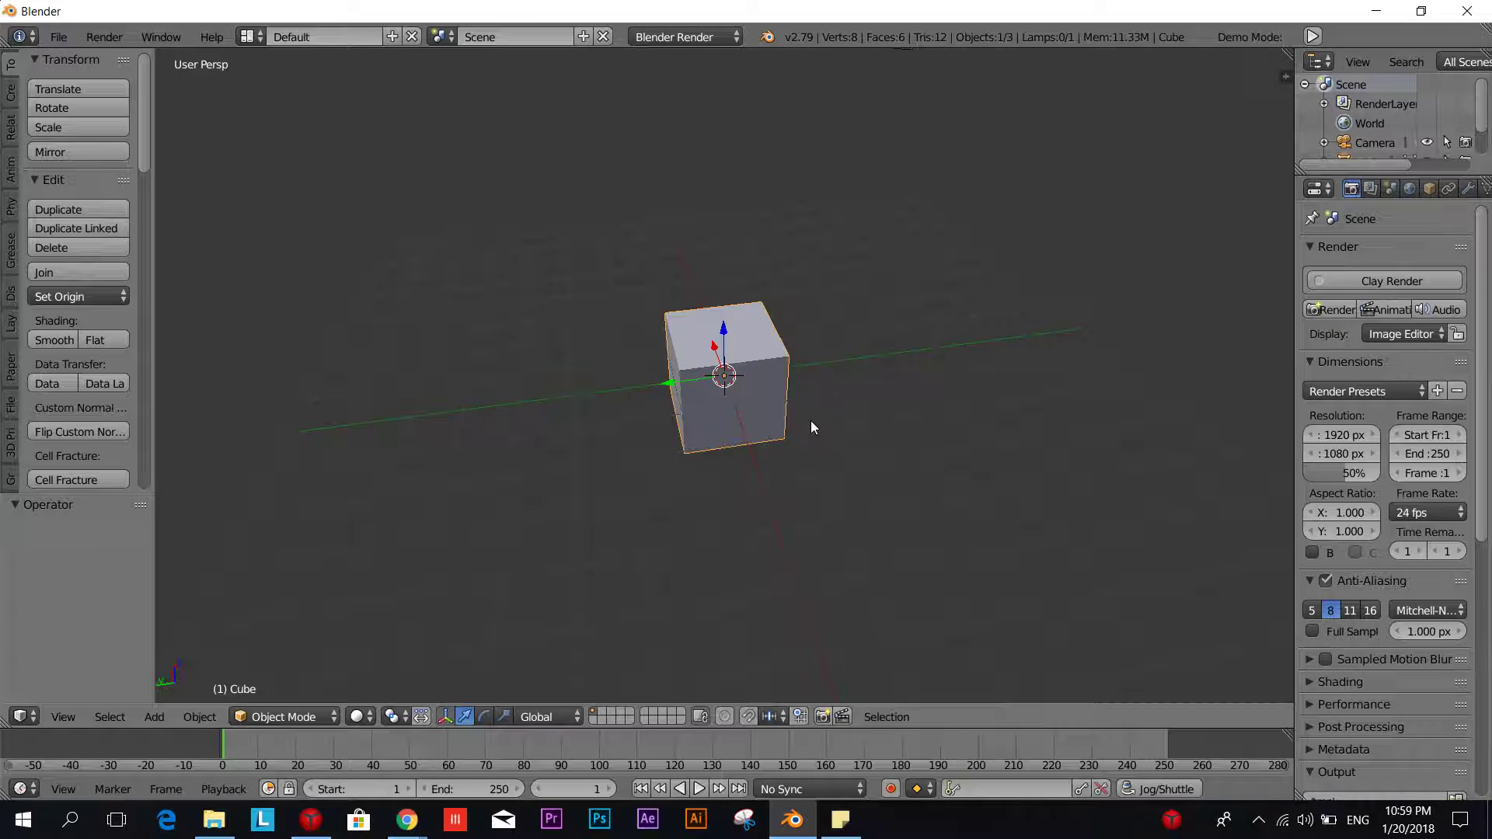
{"action": "scroll", "coordinate": [811, 427], "scroll_direction": "down", "scroll_amount": 3}
{"action": "scroll", "coordinate": [812, 427], "scroll_direction": "up", "scroll_amount": 1}
{"action": "scroll", "coordinate": [761, 415], "scroll_direction": "up", "scroll_amount": 5}
{"action": "scroll", "coordinate": [758, 409], "scroll_direction": "down", "scroll_amount": 6}
{"action": "middle_click_drag", "start_coordinate": [790, 423], "coordinate": [920, 417]}
{"action": "scroll", "coordinate": [641, 399], "scroll_direction": "up", "scroll_amount": 4}
{"action": "scroll", "coordinate": [749, 401], "scroll_direction": "down", "scroll_amount": 3}
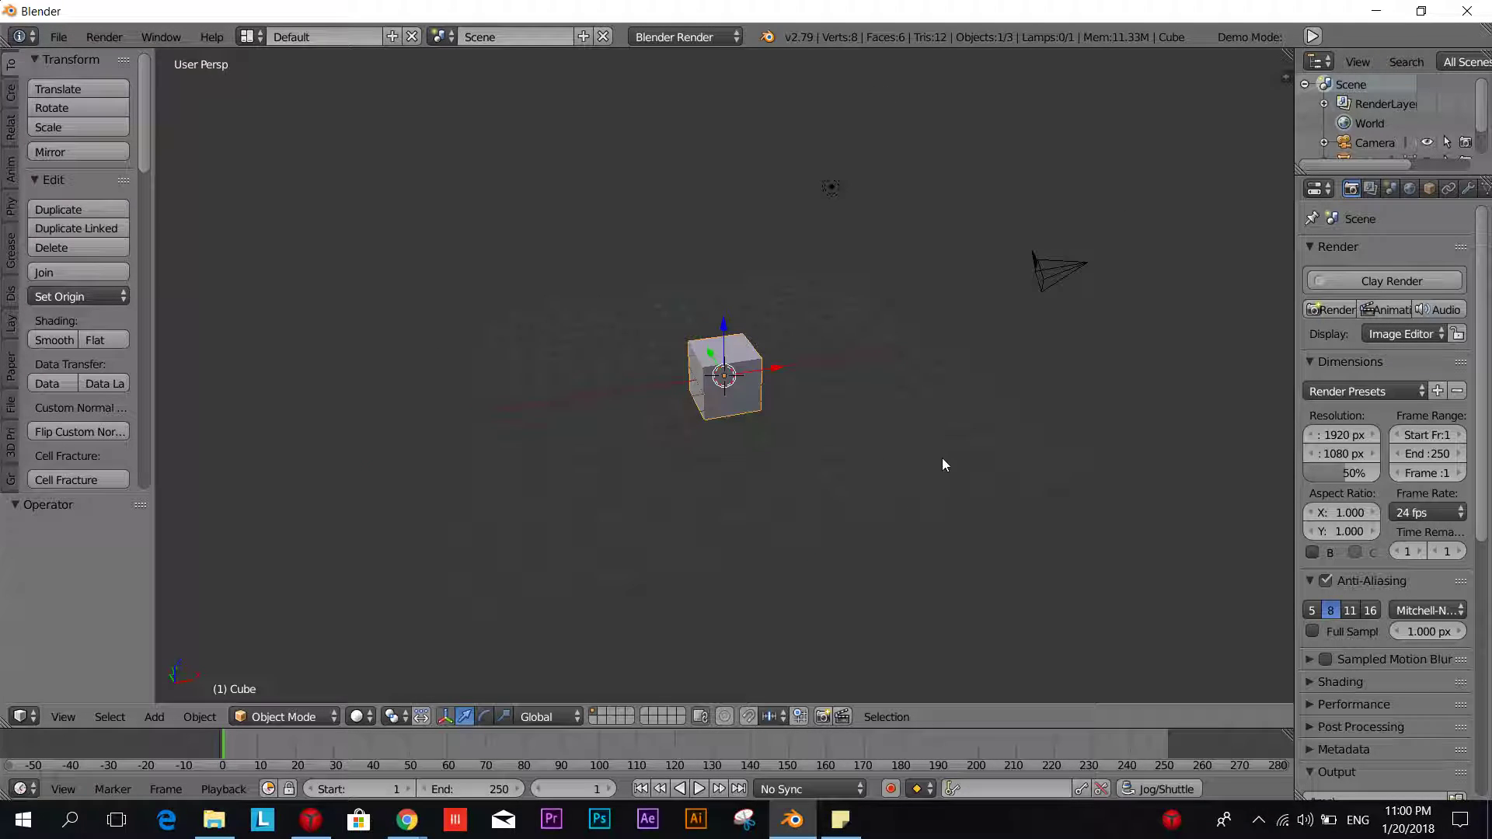
{"action": "middle_click_drag", "start_coordinate": [1067, 416], "coordinate": [872, 381]}
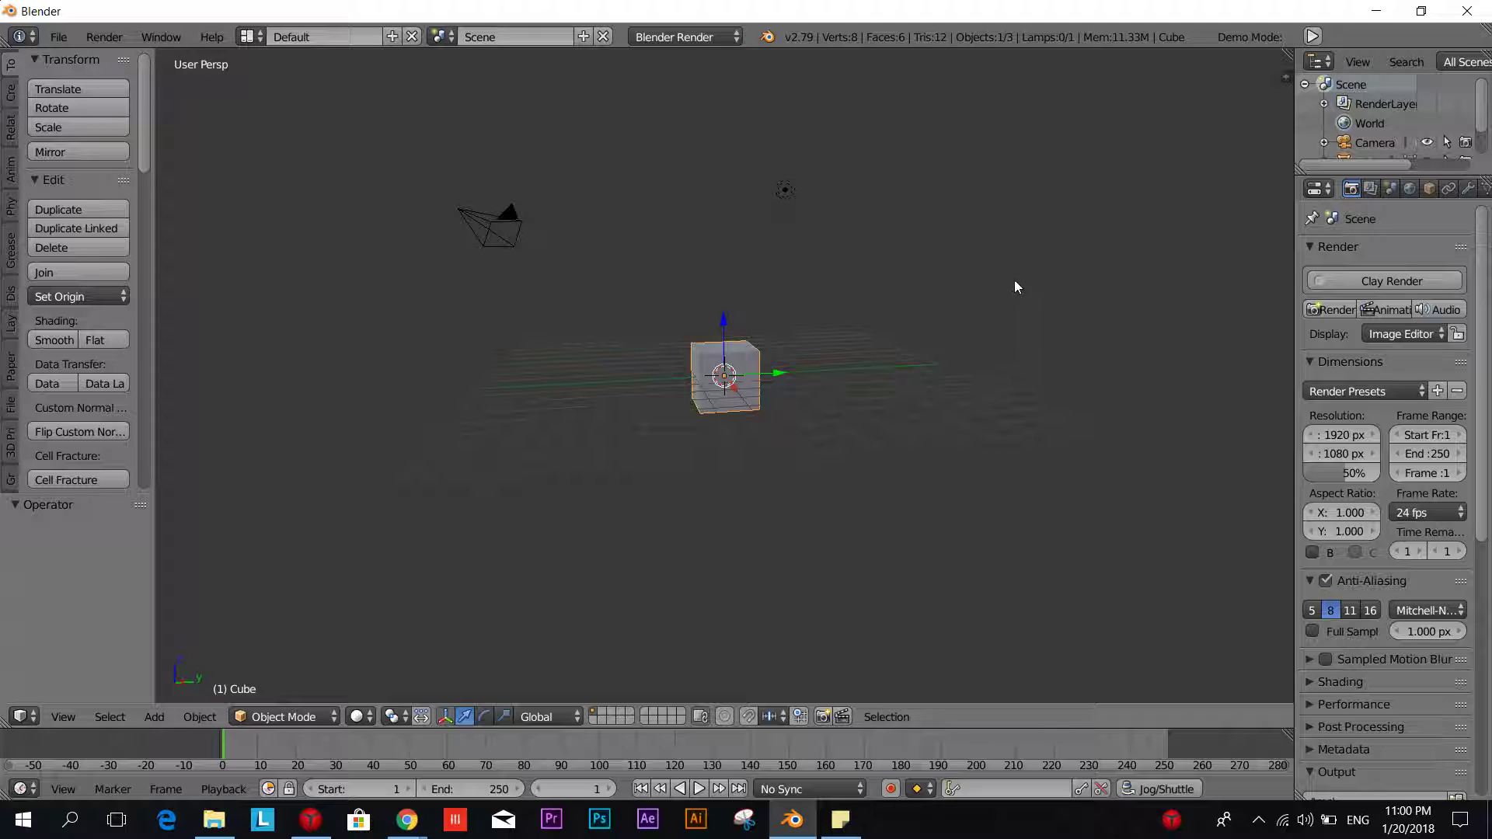
{"action": "scroll", "coordinate": [817, 294], "scroll_direction": "up", "scroll_amount": 12}
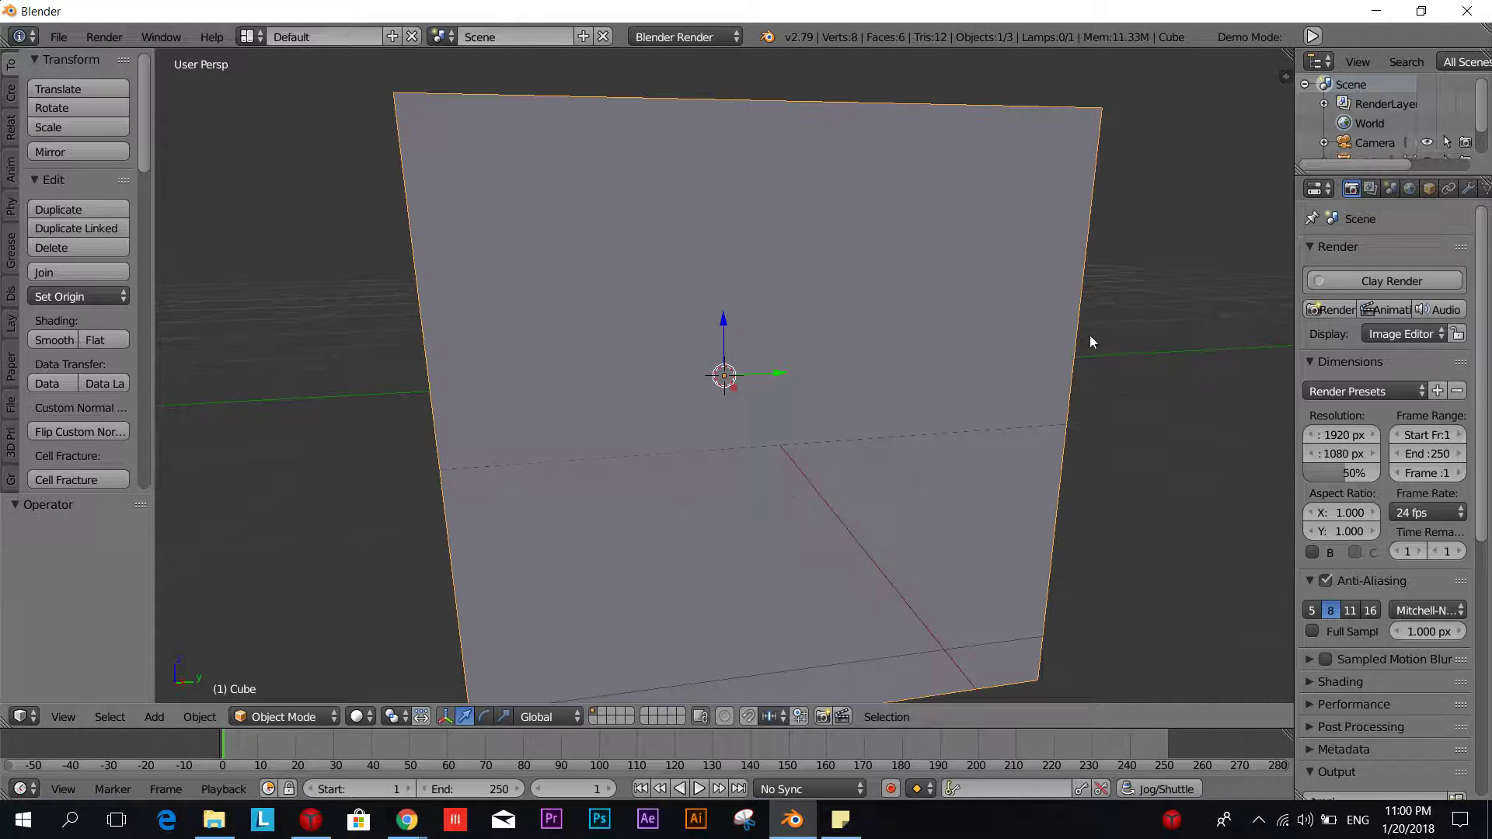
{"action": "scroll", "coordinate": [558, 288], "scroll_direction": "down", "scroll_amount": 12}
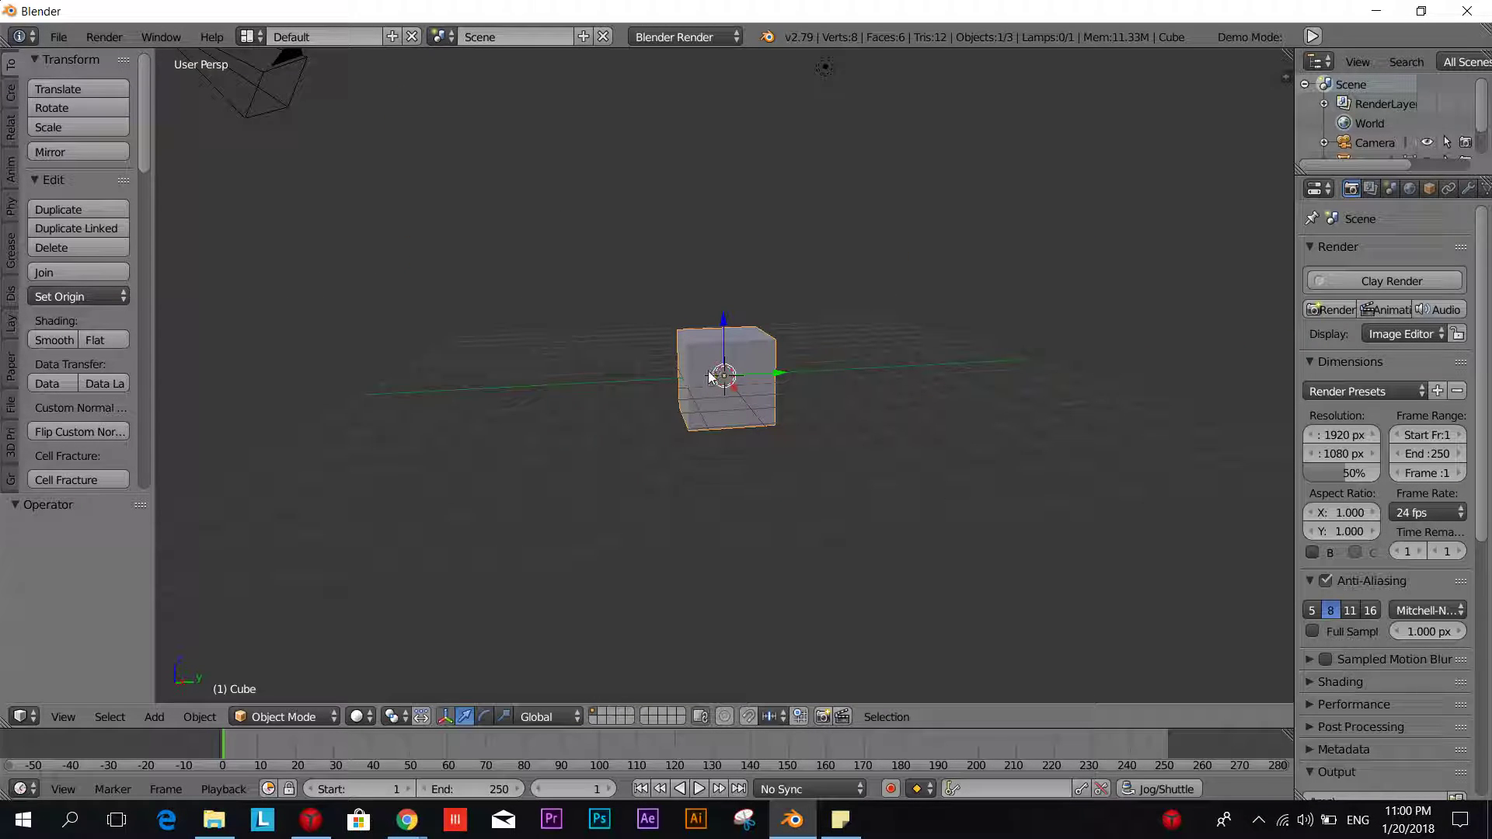
{"action": "middle_click_drag", "start_coordinate": [902, 411], "coordinate": [1210, 424], "text": "shift"}
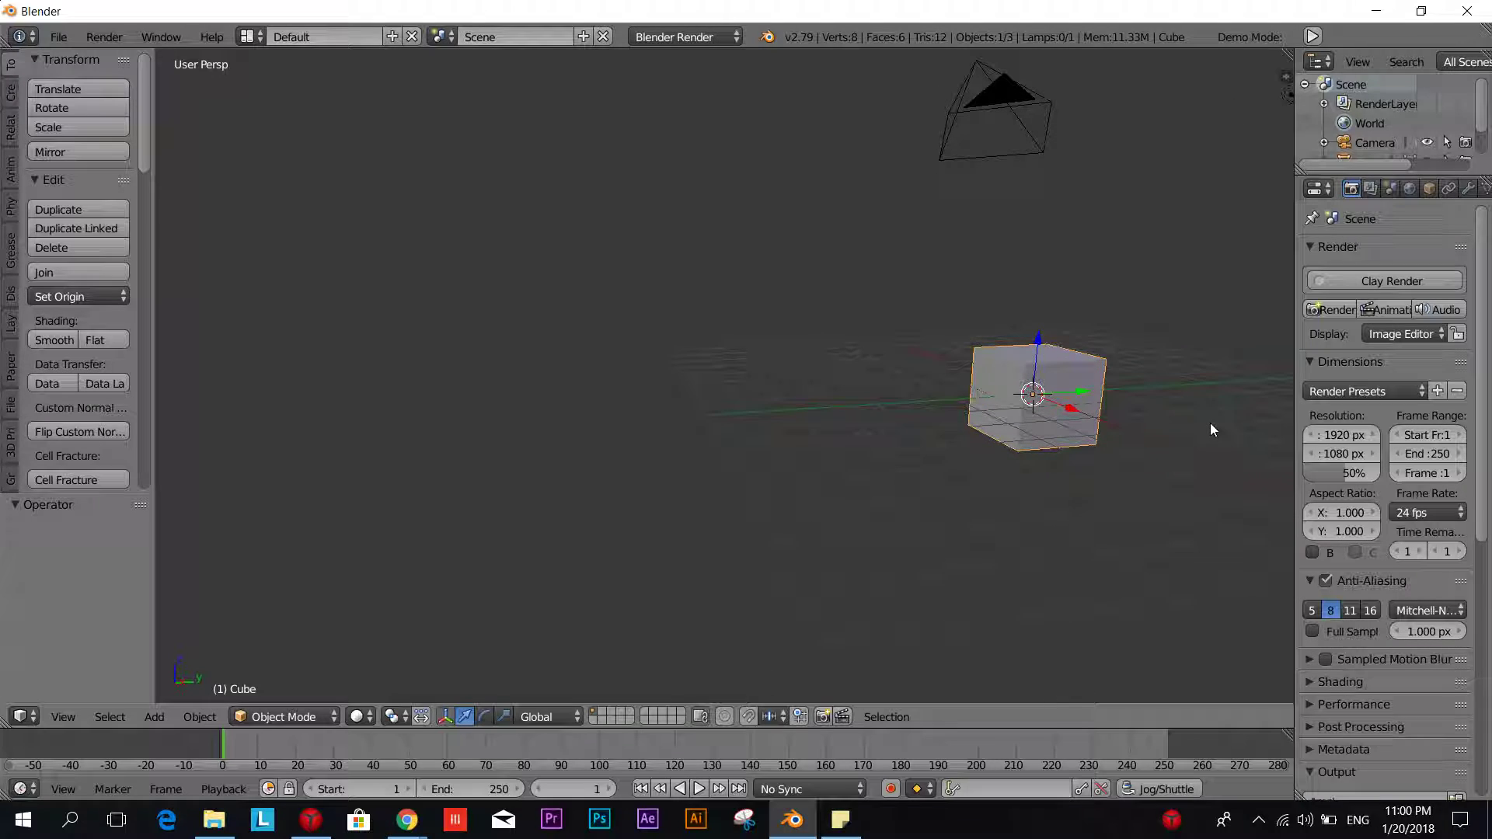
{"action": "scroll", "coordinate": [1210, 423], "scroll_direction": "down", "scroll_amount": 1}
{"action": "scroll", "coordinate": [1211, 422], "scroll_direction": "down", "scroll_amount": 4}
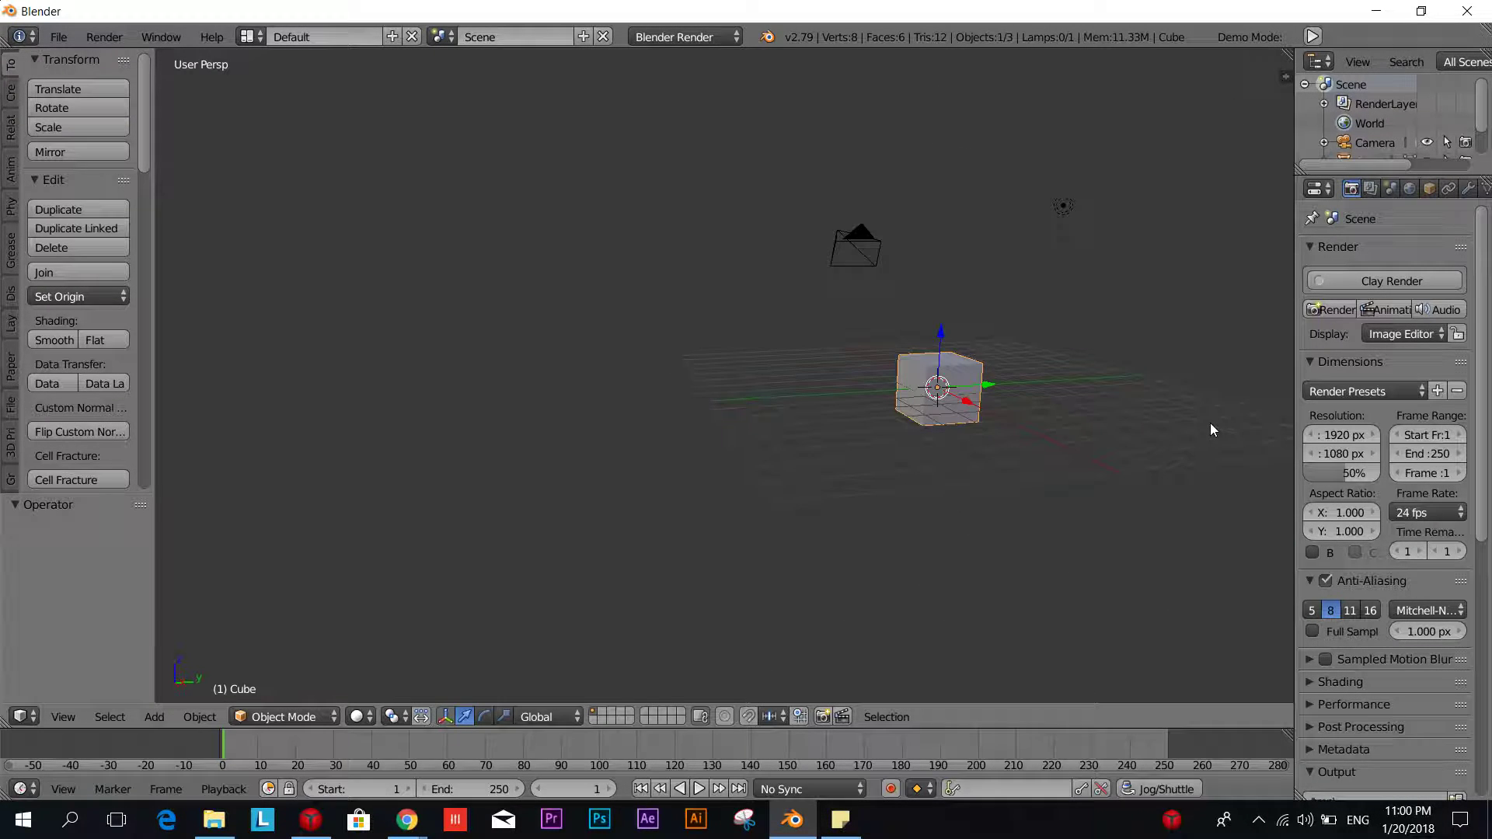
{"action": "middle_click_drag", "start_coordinate": [1229, 426], "coordinate": [1070, 422], "text": "shift"}
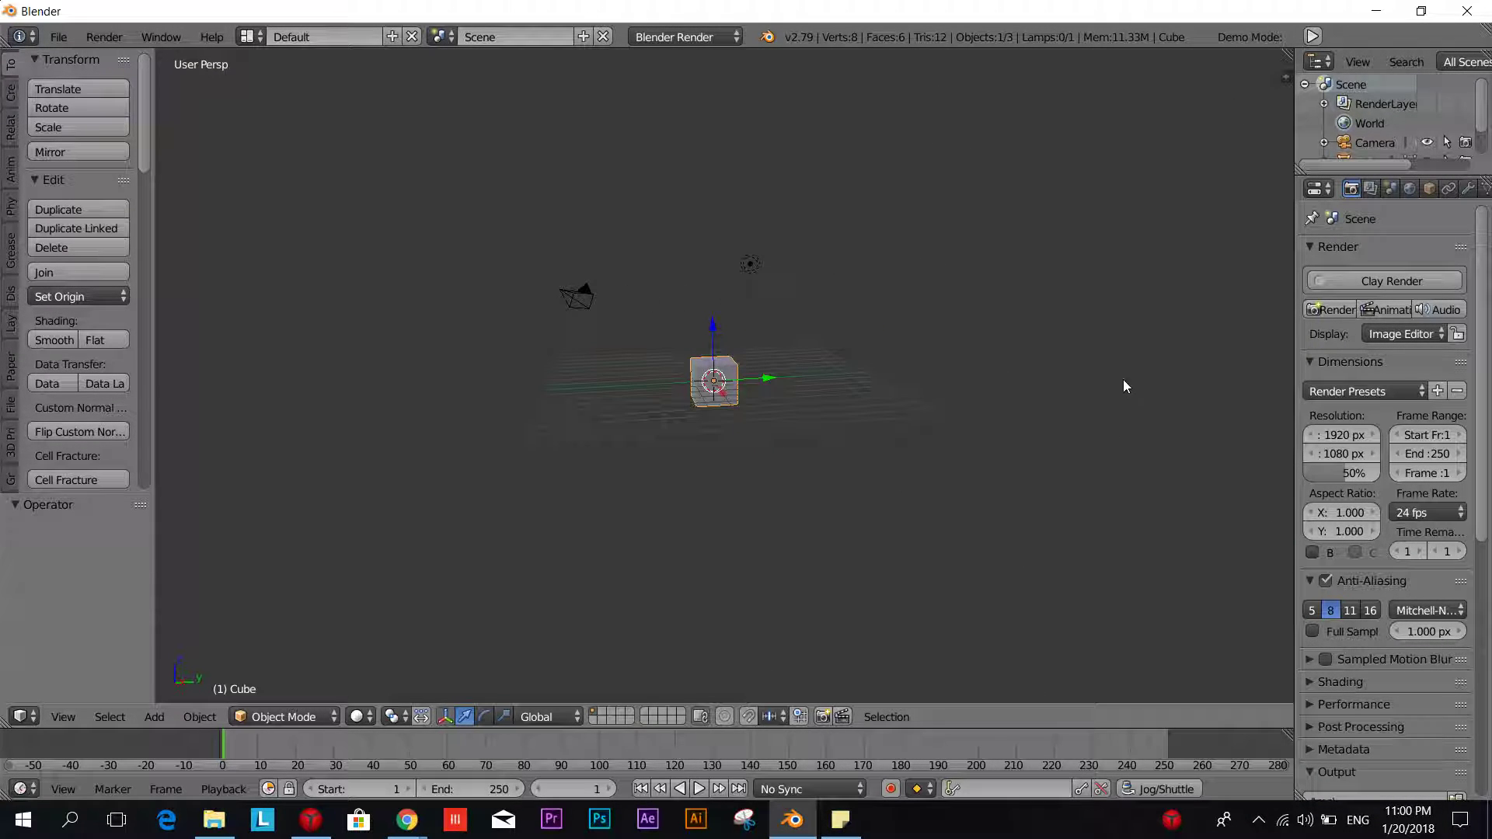
{"action": "scroll", "coordinate": [773, 370], "scroll_direction": "up", "scroll_amount": 5}
{"action": "scroll", "coordinate": [954, 418], "scroll_direction": "down", "scroll_amount": 4}
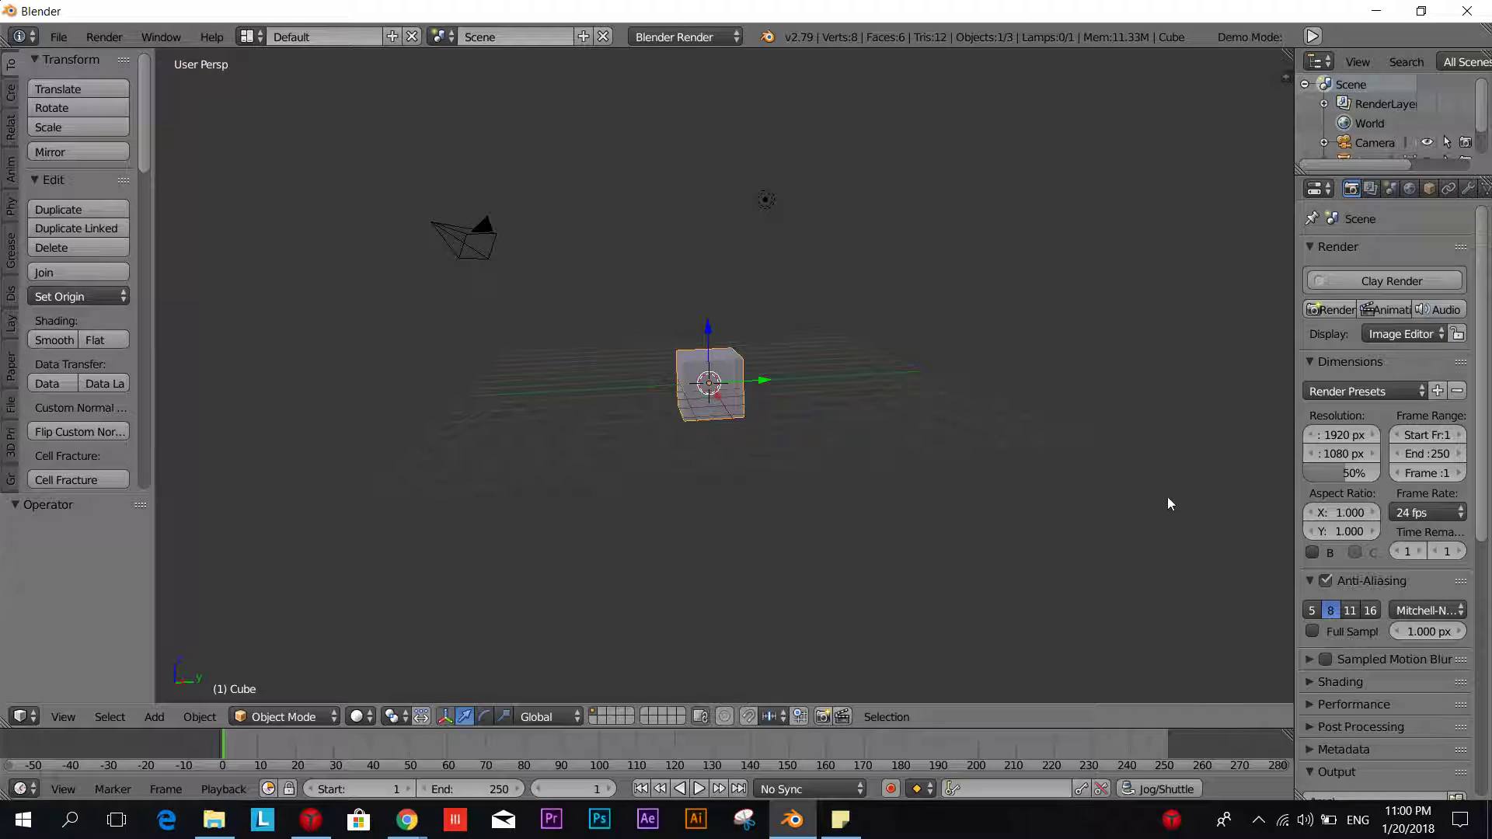
Turn on the Screencast Keys display for the 3D view and hide its properties region again
{"action": "key", "text": "n"}
{"action": "scroll", "coordinate": [1214, 553], "scroll_direction": "down", "scroll_amount": 10}
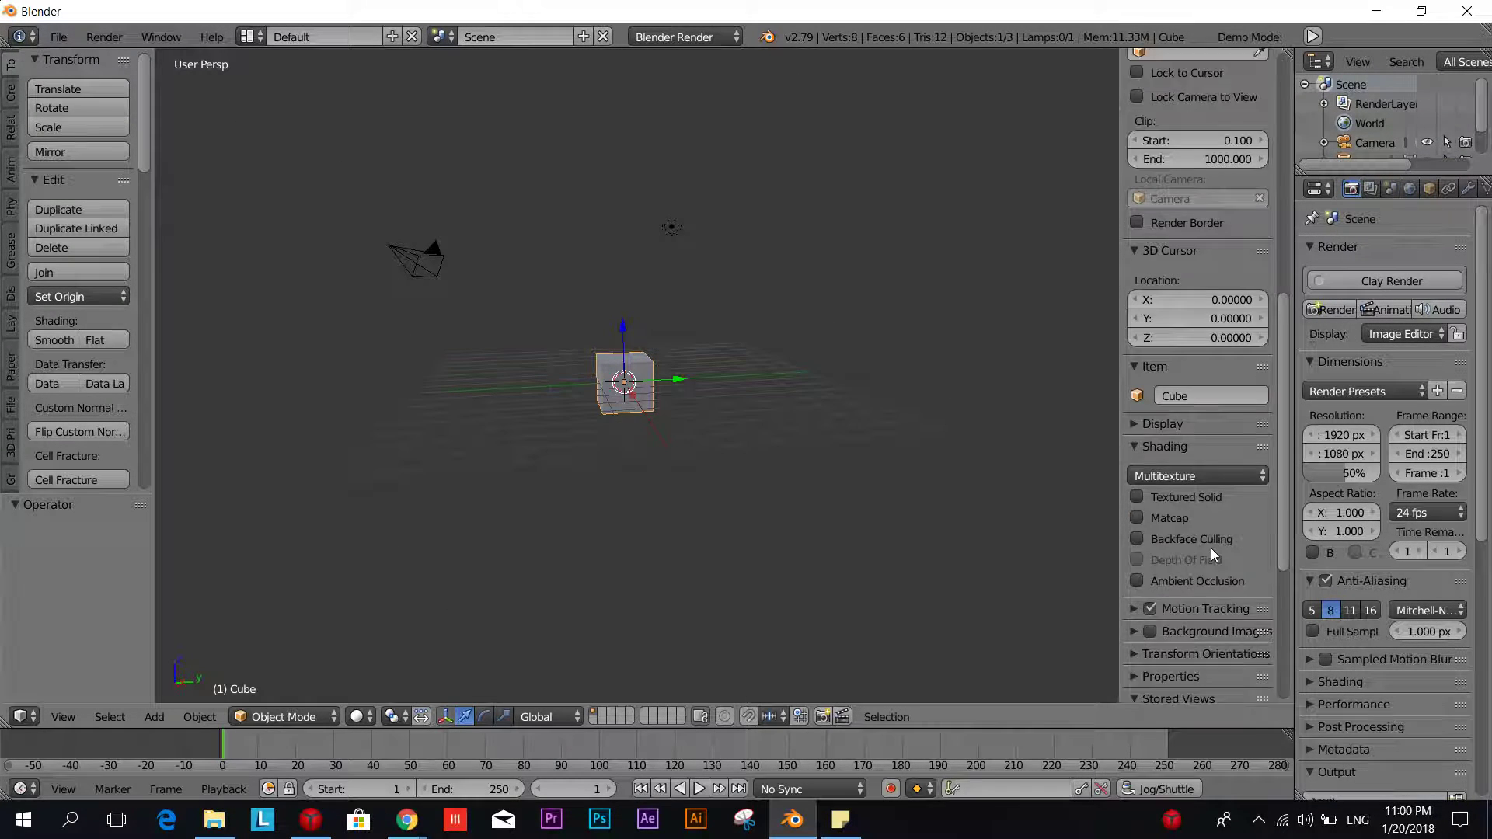
{"action": "left_click", "coordinate": [1158, 687]}
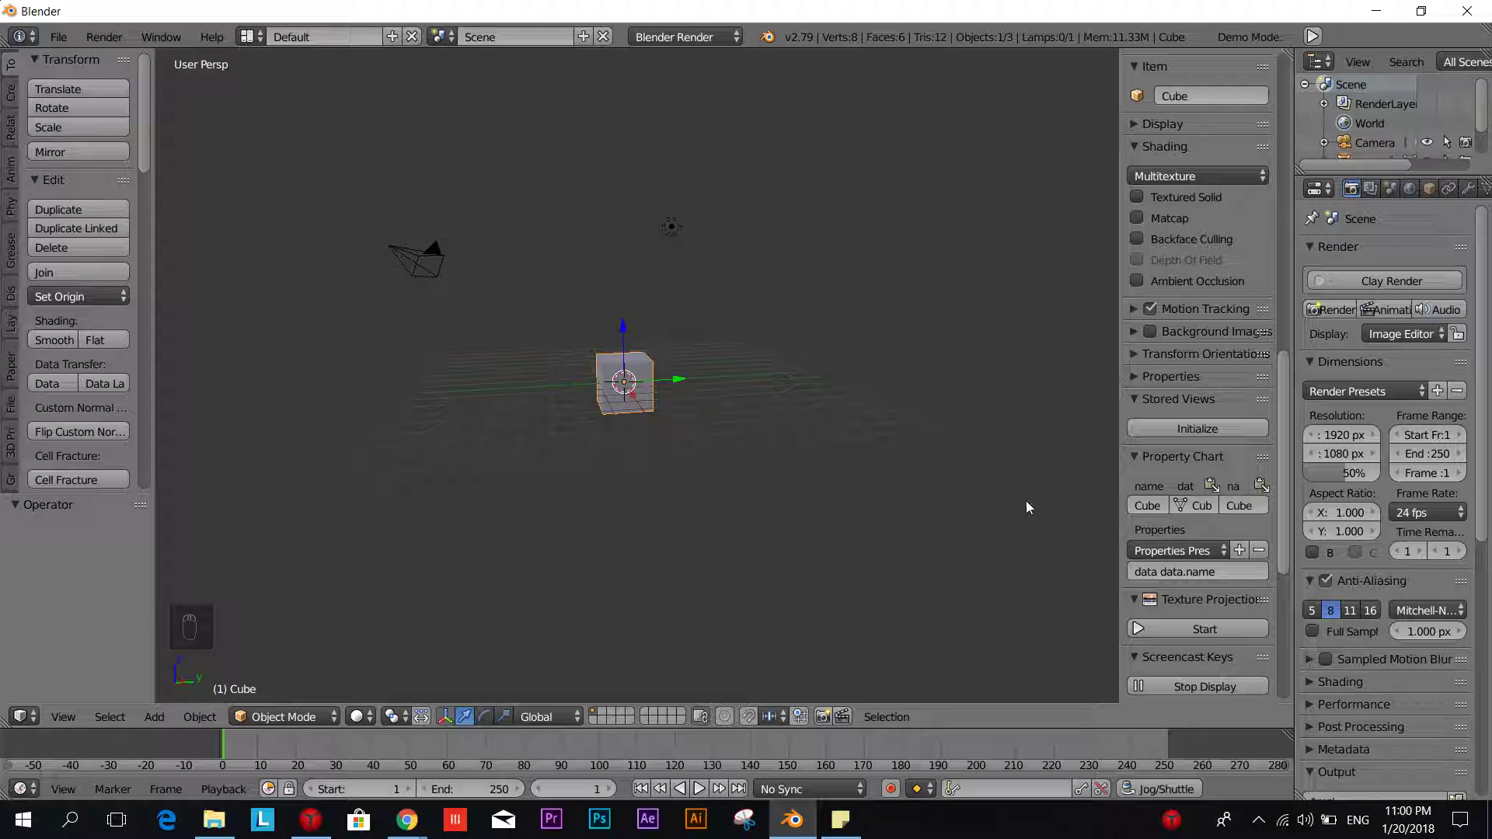
{"action": "key", "text": "n"}
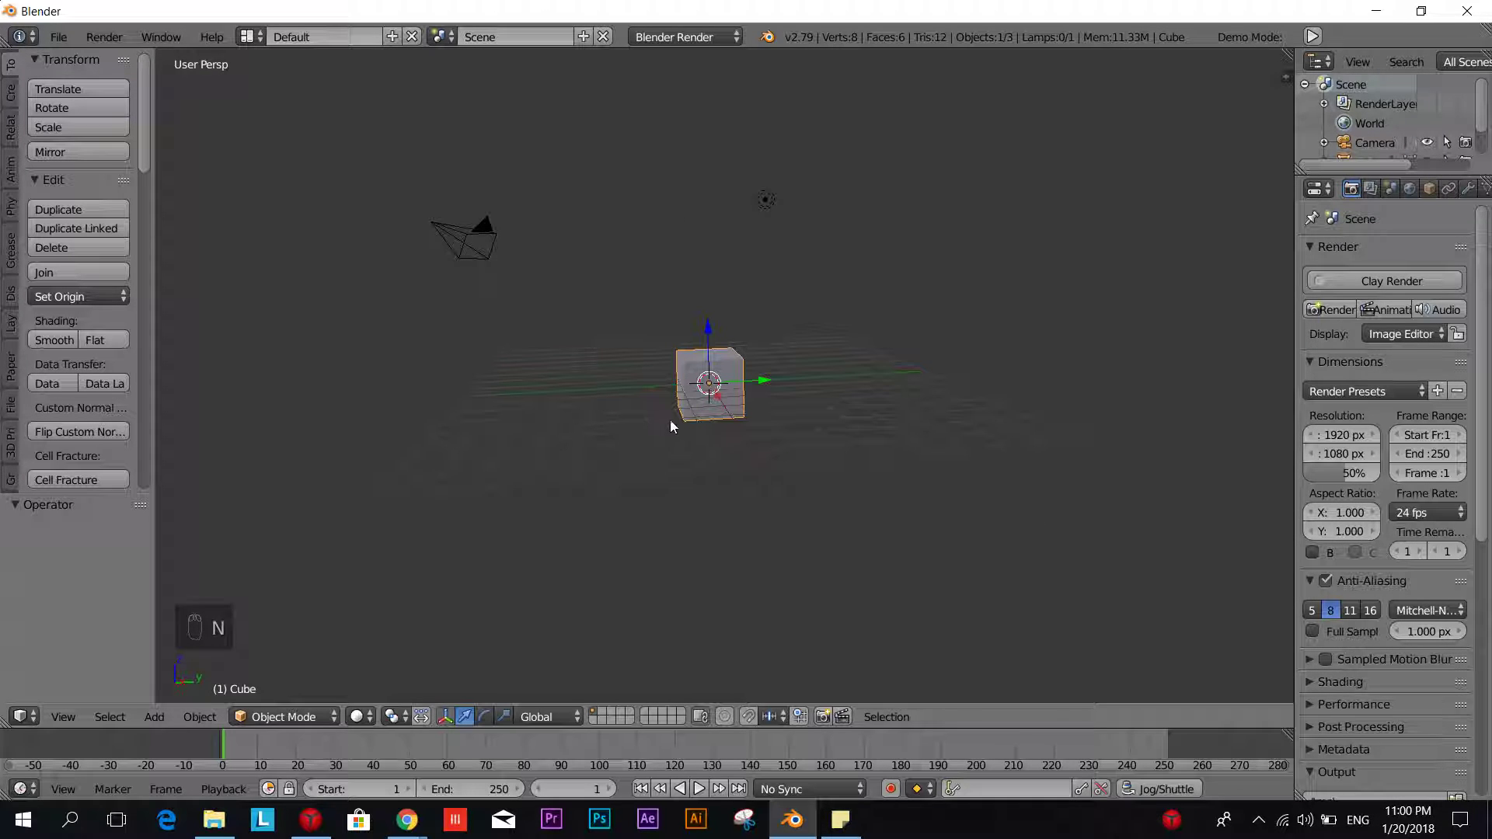
Grab the cube and move it freely away from the origin by about X 10.3, Y -5.3, Z -1.1
{"action": "middle_click_drag", "start_coordinate": [606, 436], "coordinate": [747, 366]}
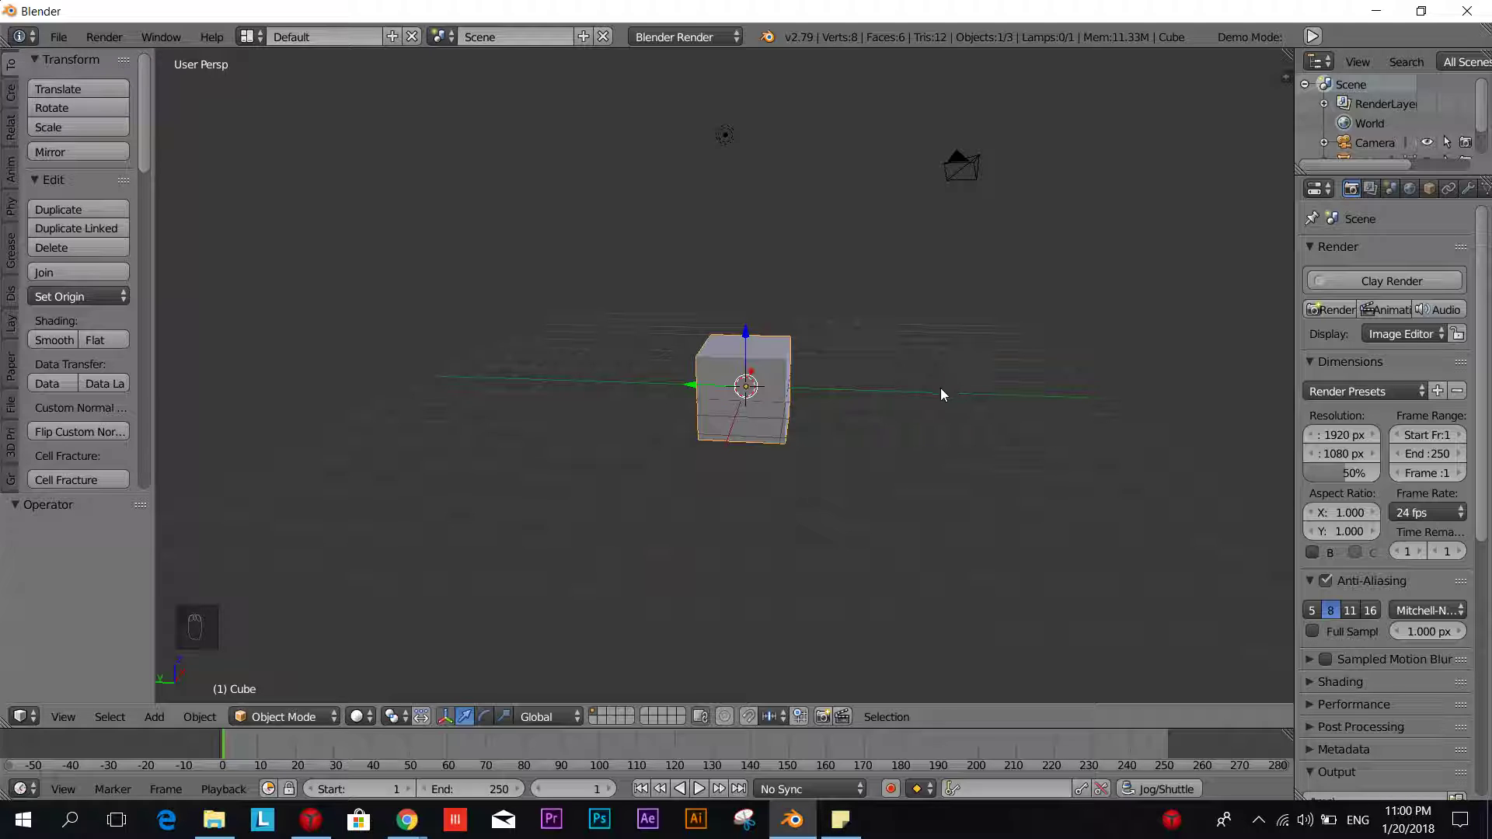
{"action": "middle_click_drag", "start_coordinate": [943, 396], "coordinate": [806, 404]}
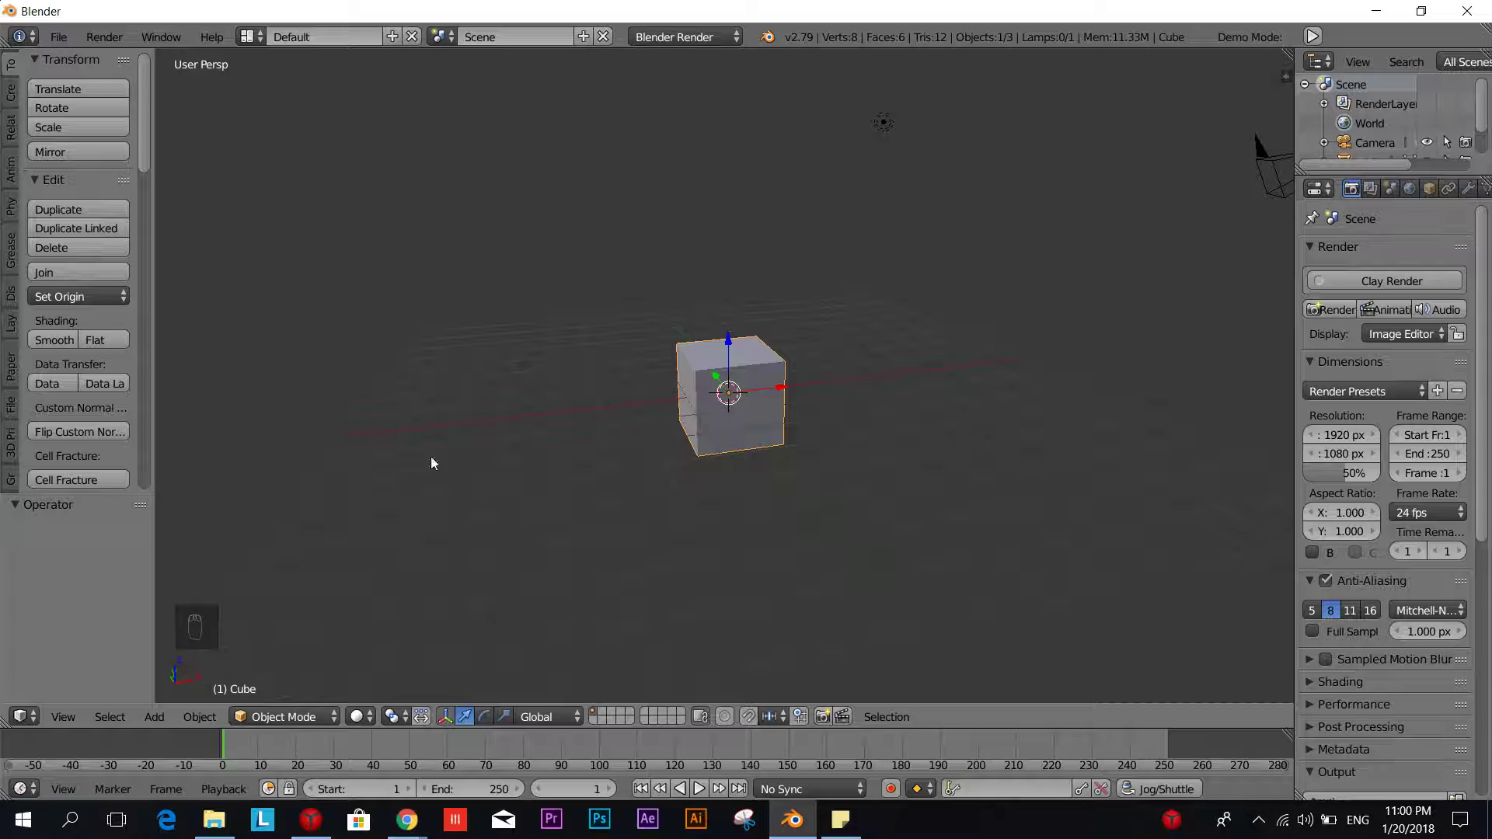
{"action": "middle_click_drag", "start_coordinate": [623, 436], "coordinate": [719, 457]}
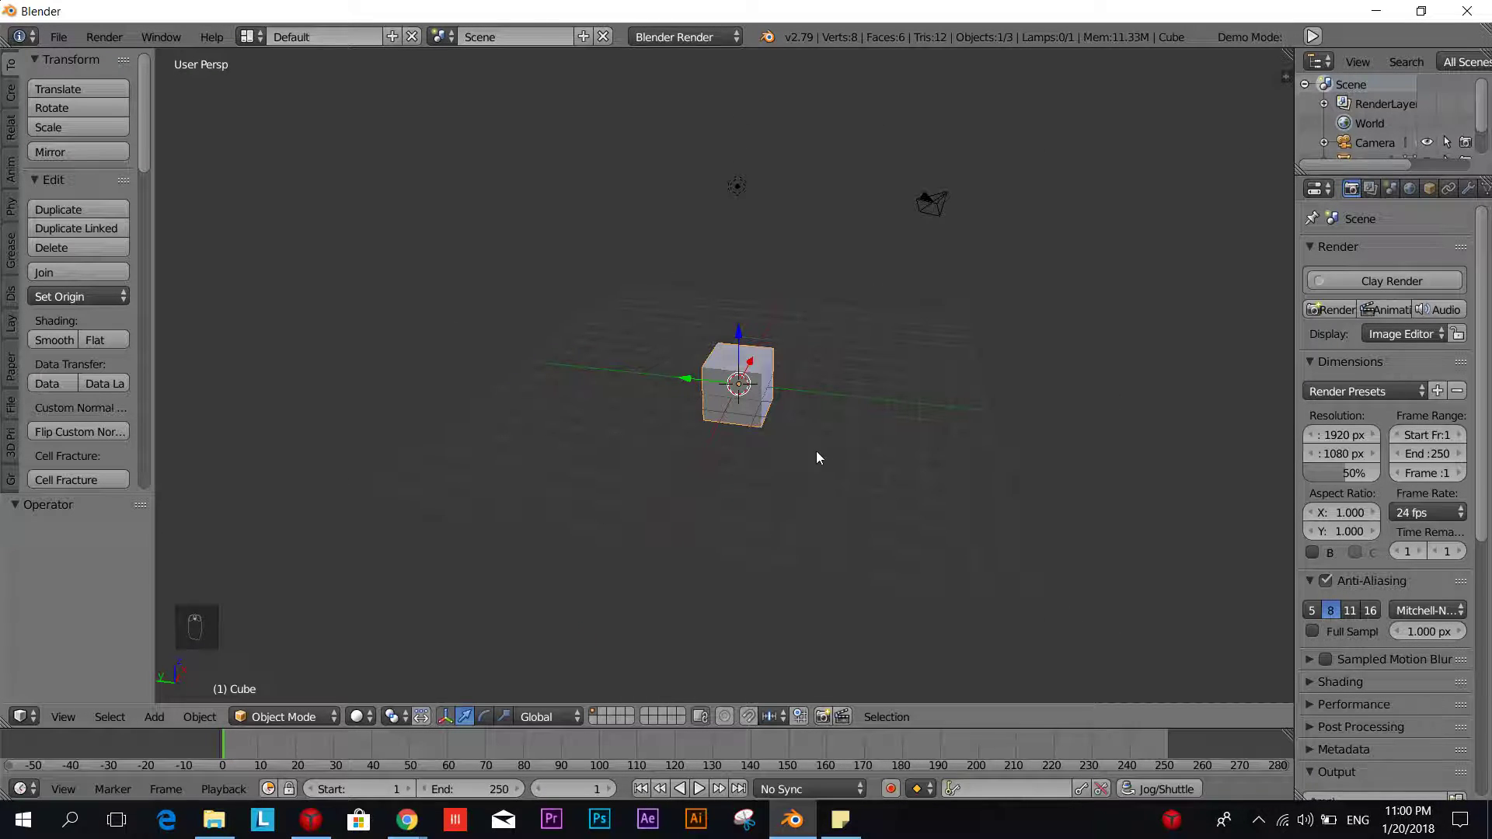
{"action": "middle_click_drag", "start_coordinate": [816, 454], "coordinate": [698, 444]}
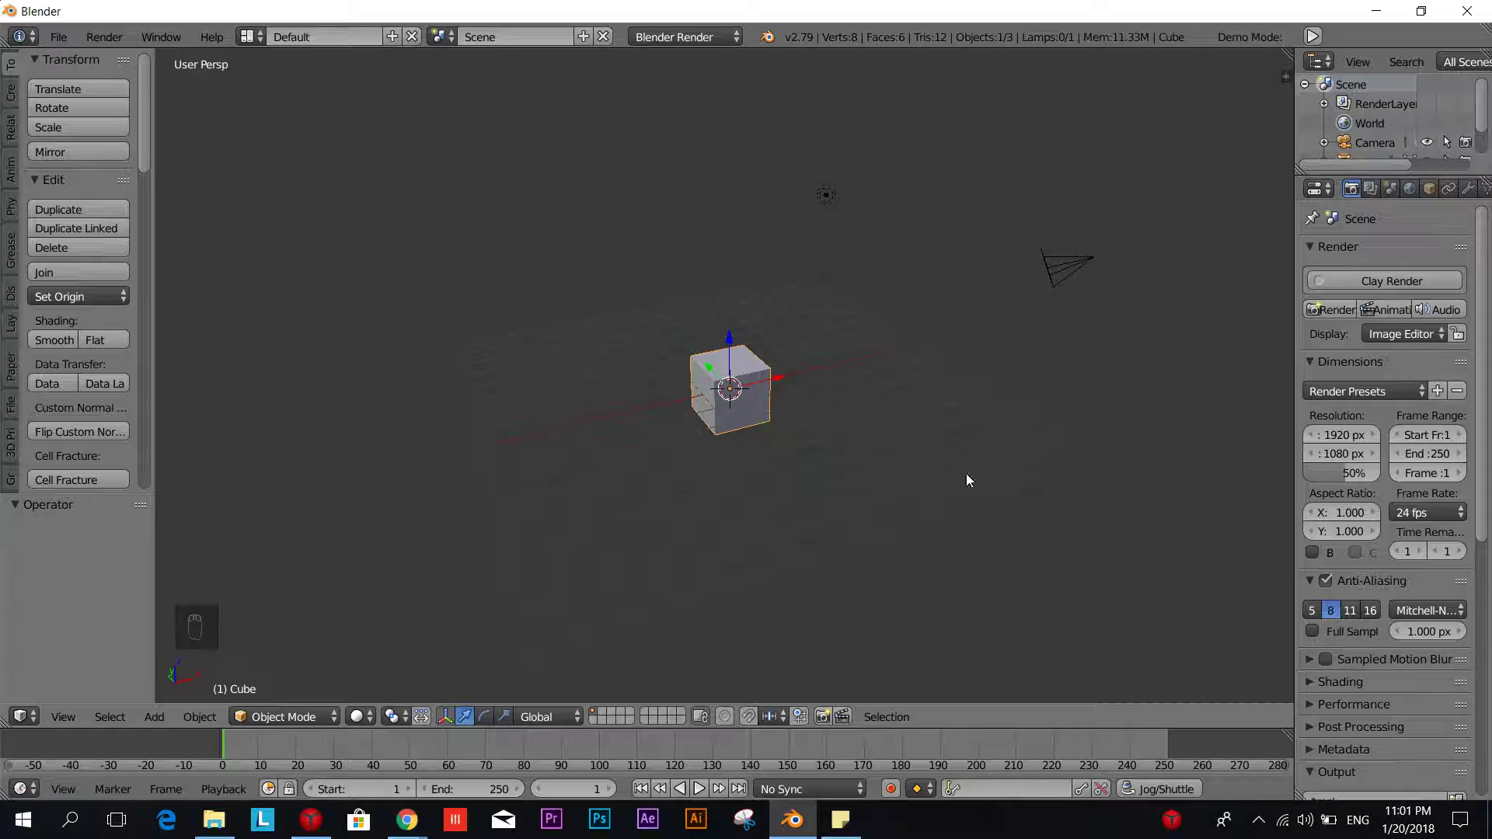
{"action": "key", "text": "g"}
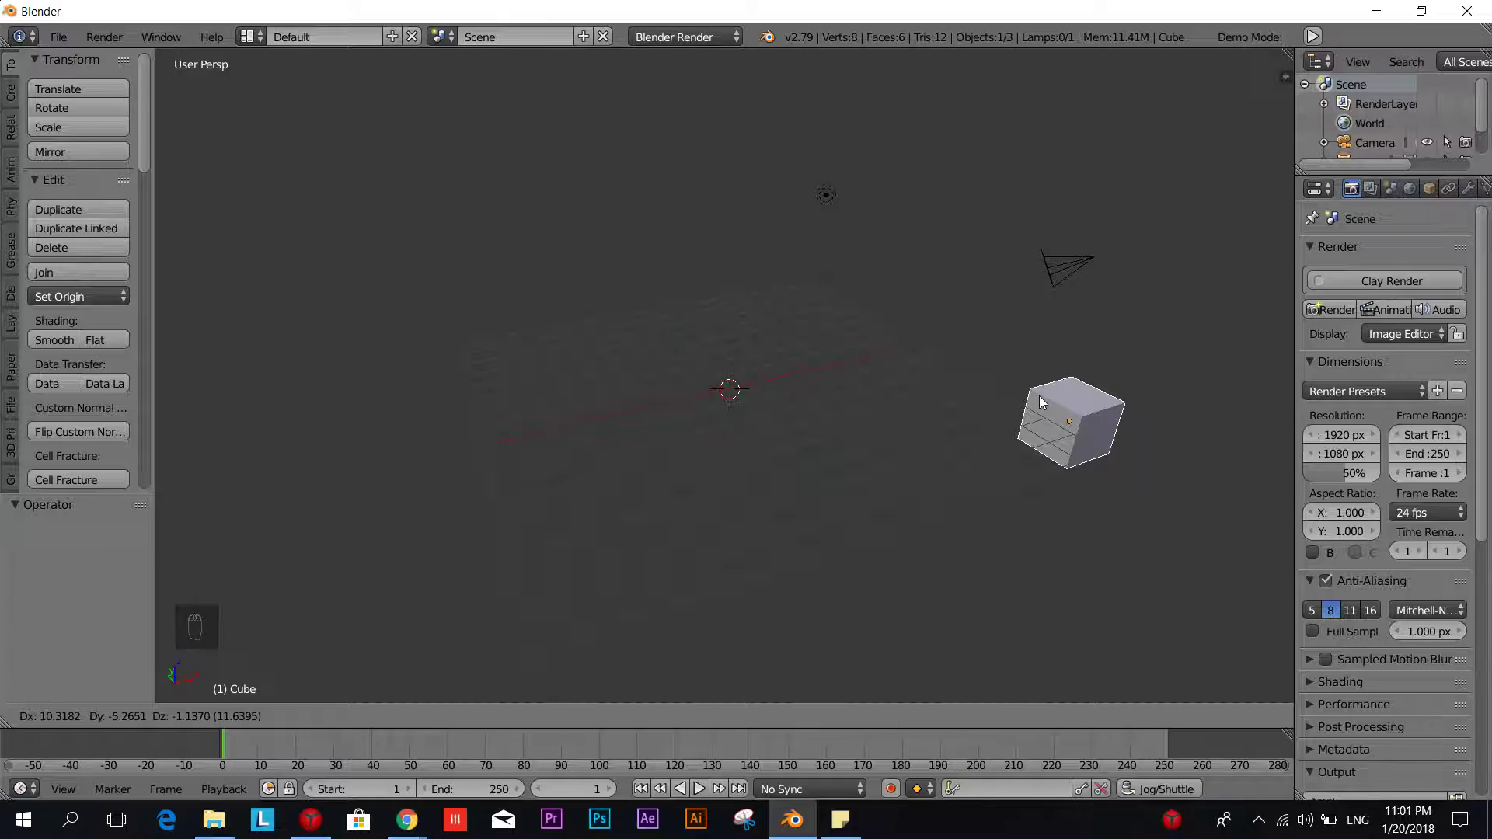
{"action": "left_click", "coordinate": [1039, 396]}
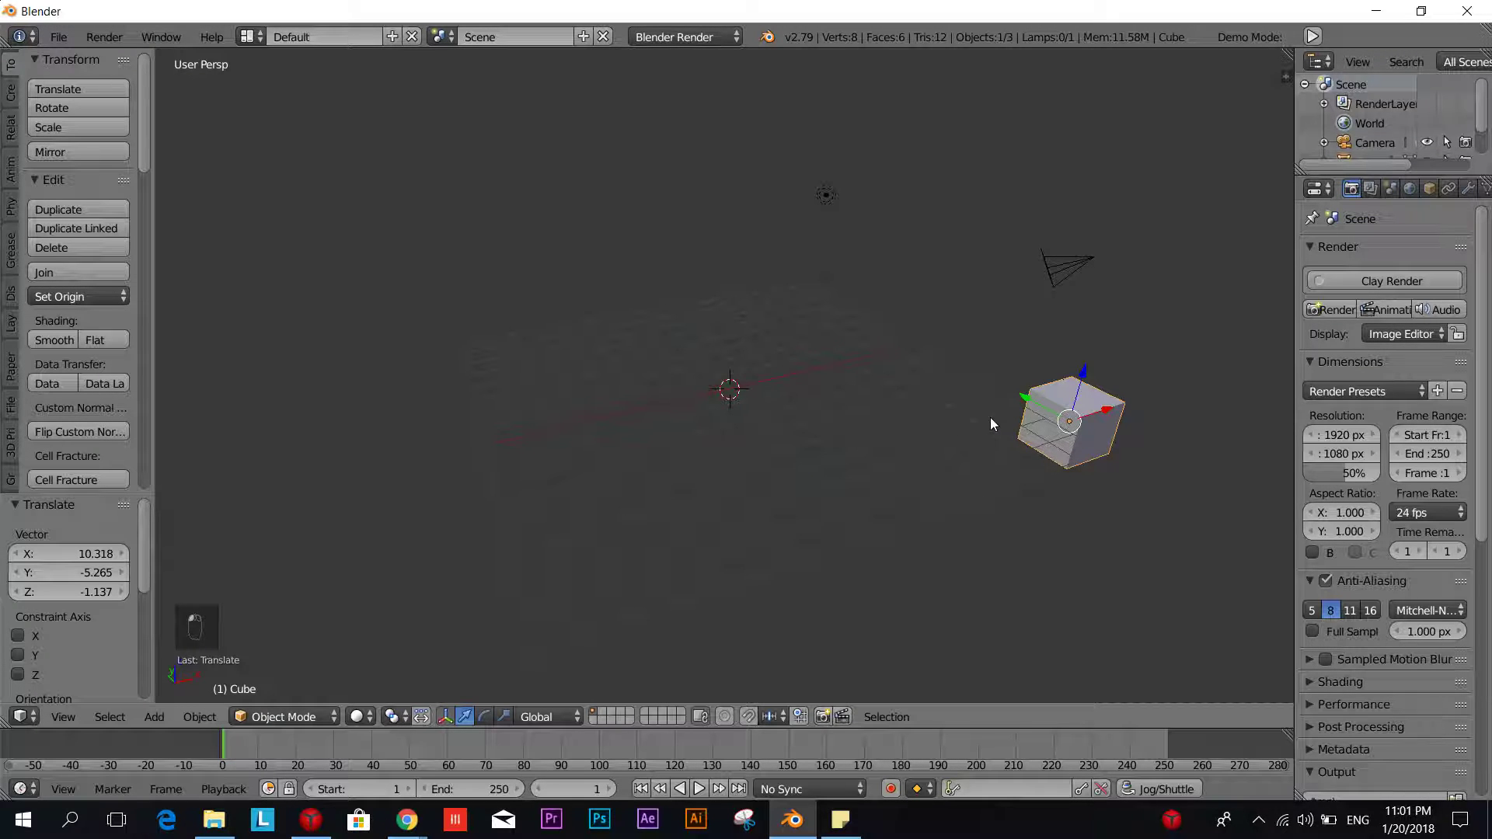
Move the cube freely back towards the grid by about X -3.7, Y -1.1, Z 1.4
{"action": "middle_click_drag", "start_coordinate": [990, 417], "coordinate": [901, 482]}
{"action": "scroll", "coordinate": [911, 432], "scroll_direction": "down", "scroll_amount": 3}
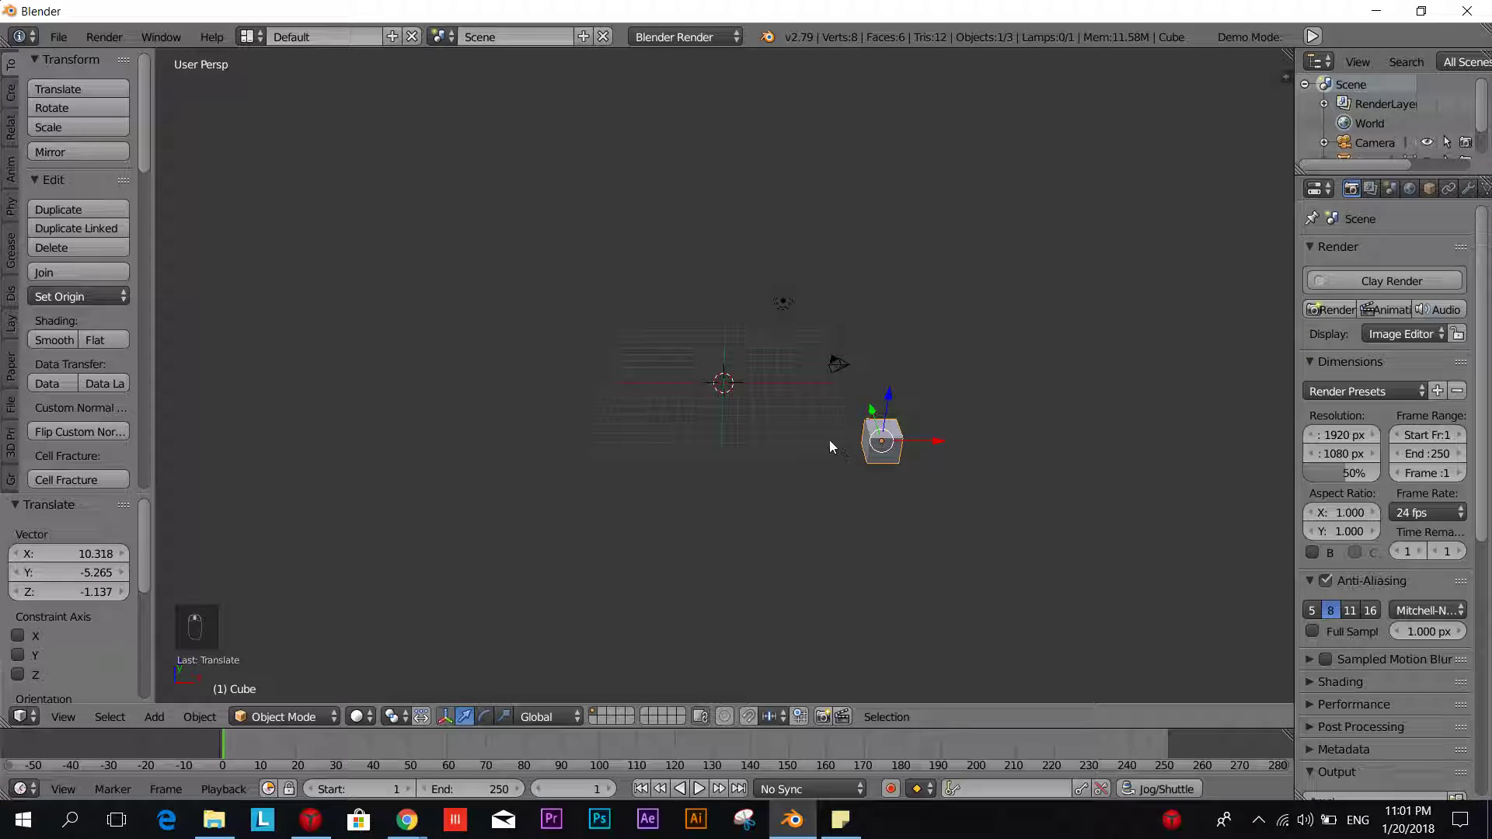
{"action": "scroll", "coordinate": [1000, 509], "scroll_direction": "up", "scroll_amount": 4}
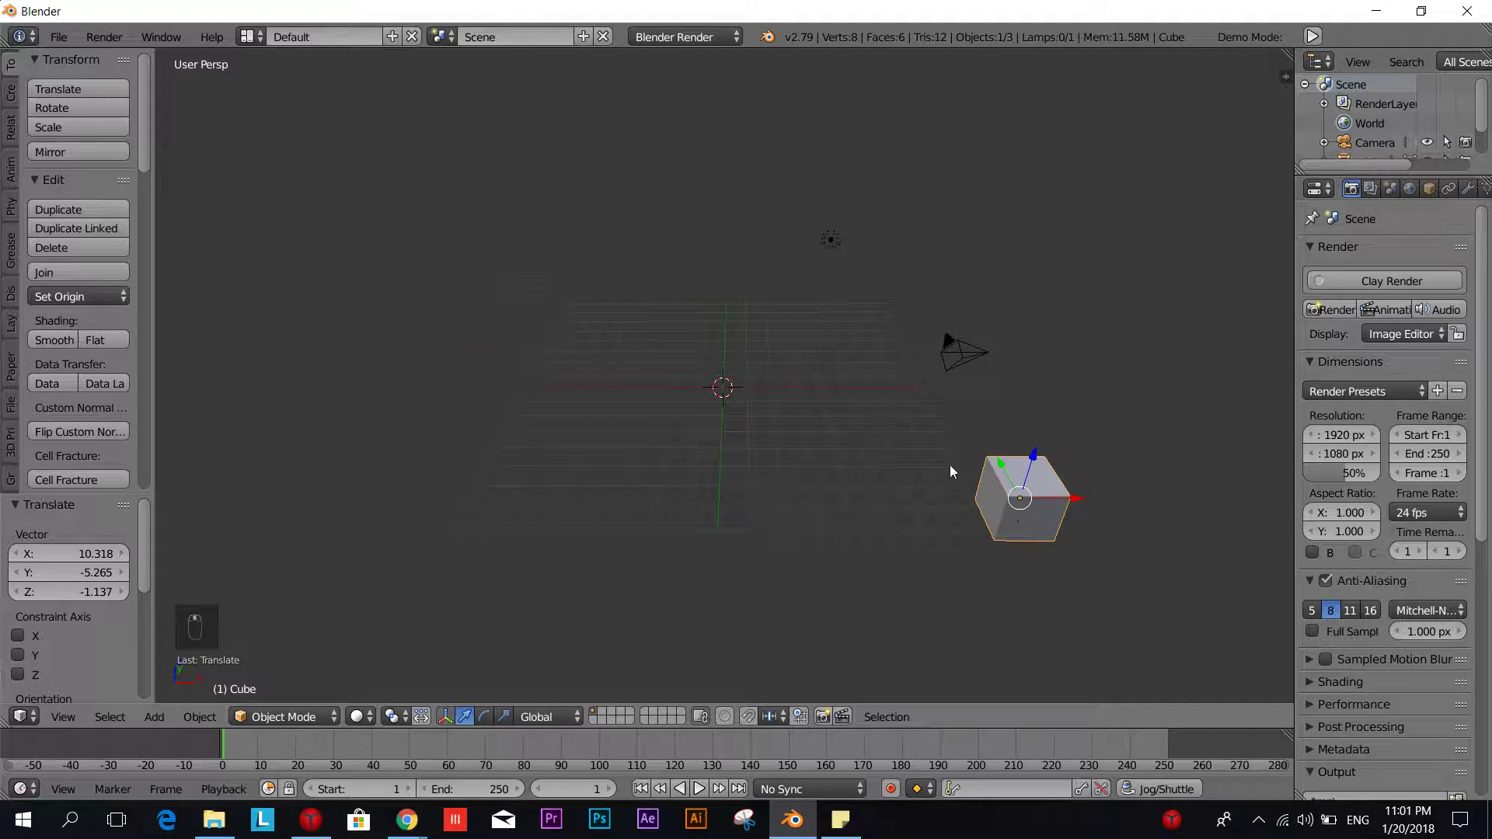
{"action": "middle_click_drag", "start_coordinate": [950, 465], "coordinate": [874, 469], "text": "shift"}
{"action": "scroll", "coordinate": [906, 471], "scroll_direction": "up", "scroll_amount": 3}
{"action": "scroll", "coordinate": [906, 471], "scroll_direction": "down", "scroll_amount": 1}
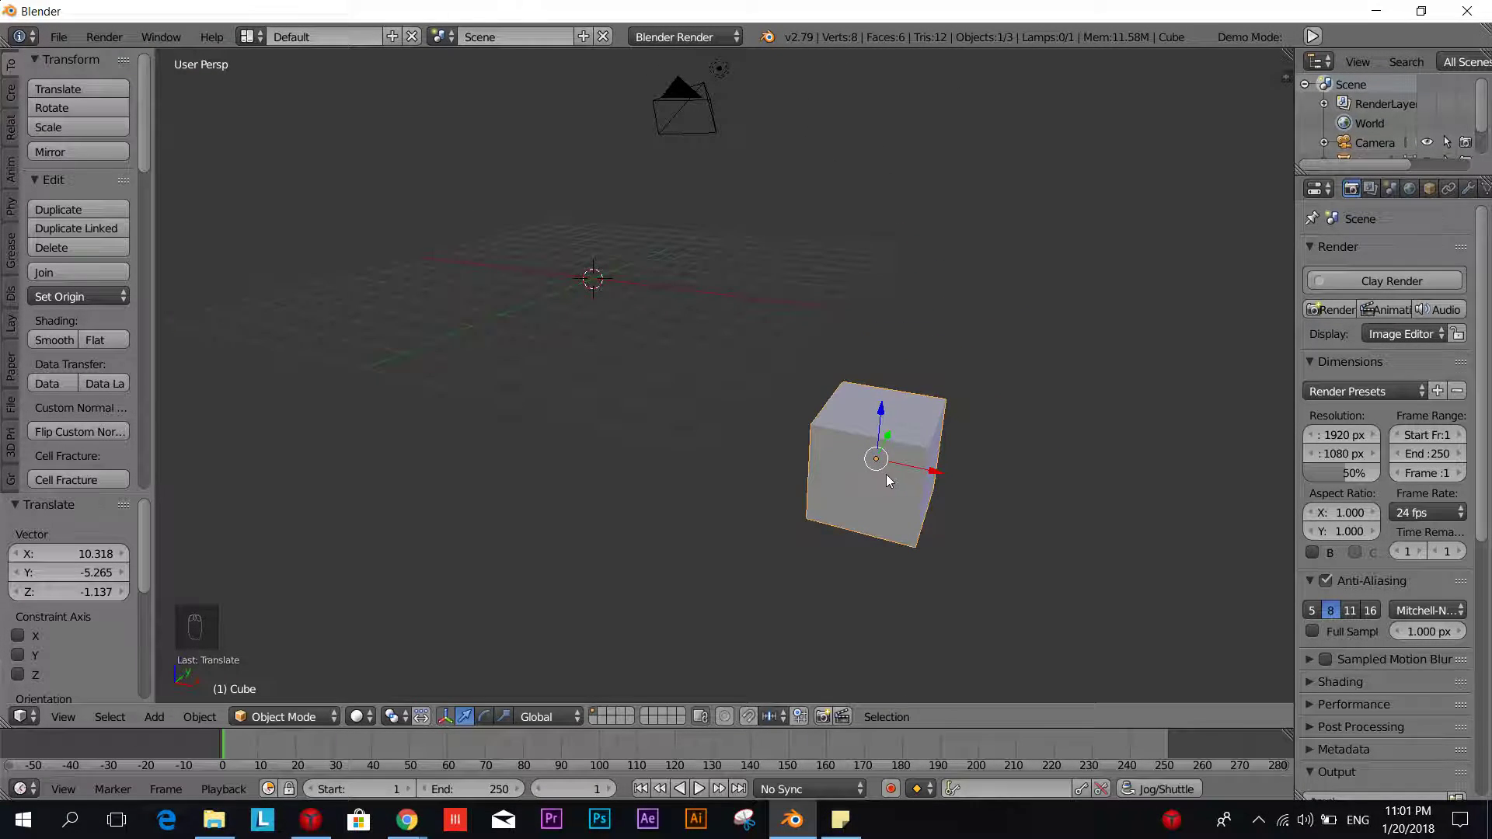
{"action": "key", "text": "g"}
{"action": "left_click", "coordinate": [677, 395]}
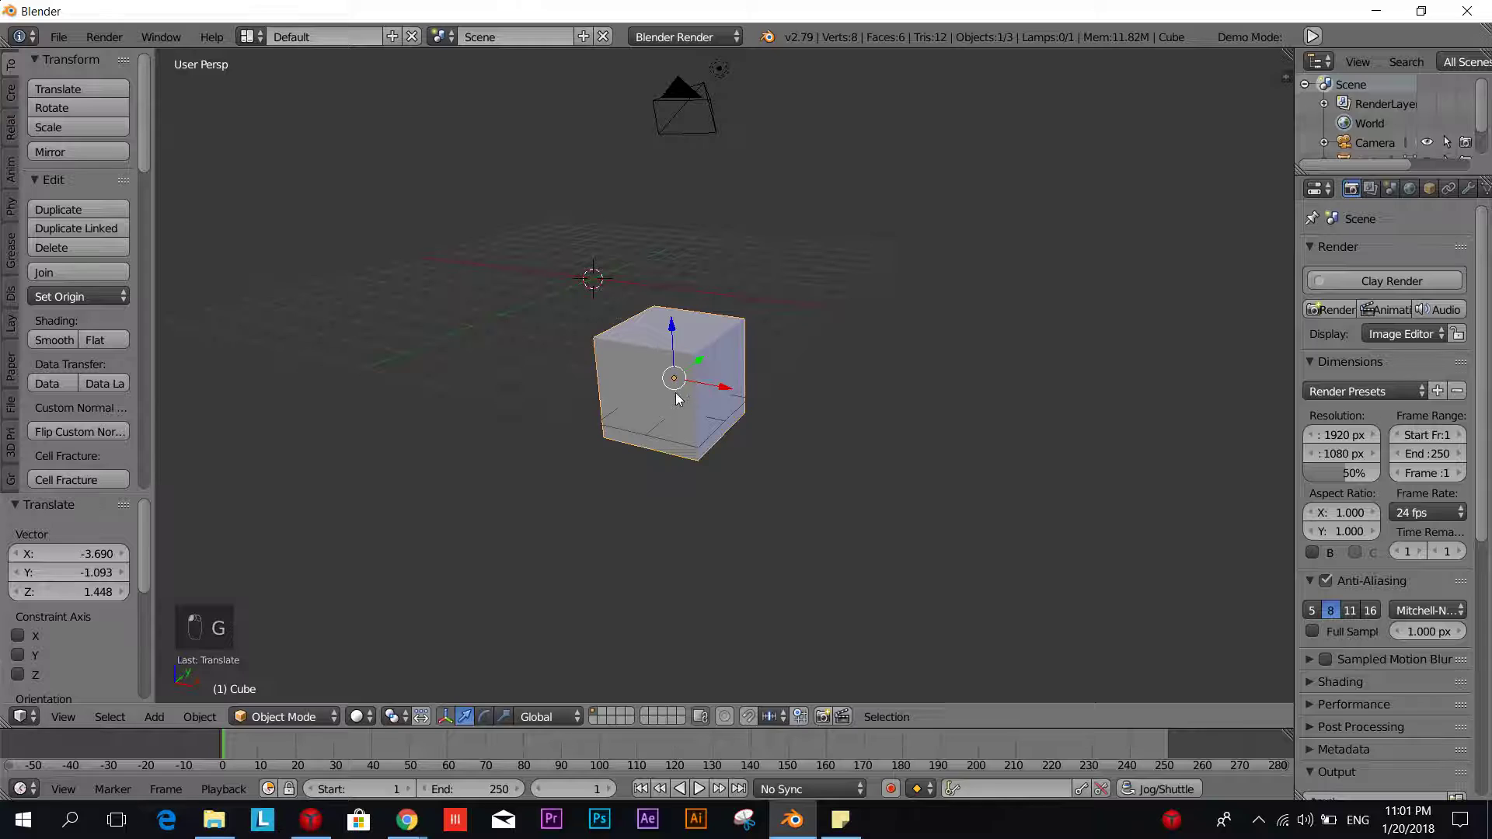
Move the cube freely by about X 3.0, Y 3.4, Z 7.8, and again by about X -4.0, Y -5.0, Z -11.1
{"action": "middle_click_drag", "start_coordinate": [726, 412], "coordinate": [765, 385]}
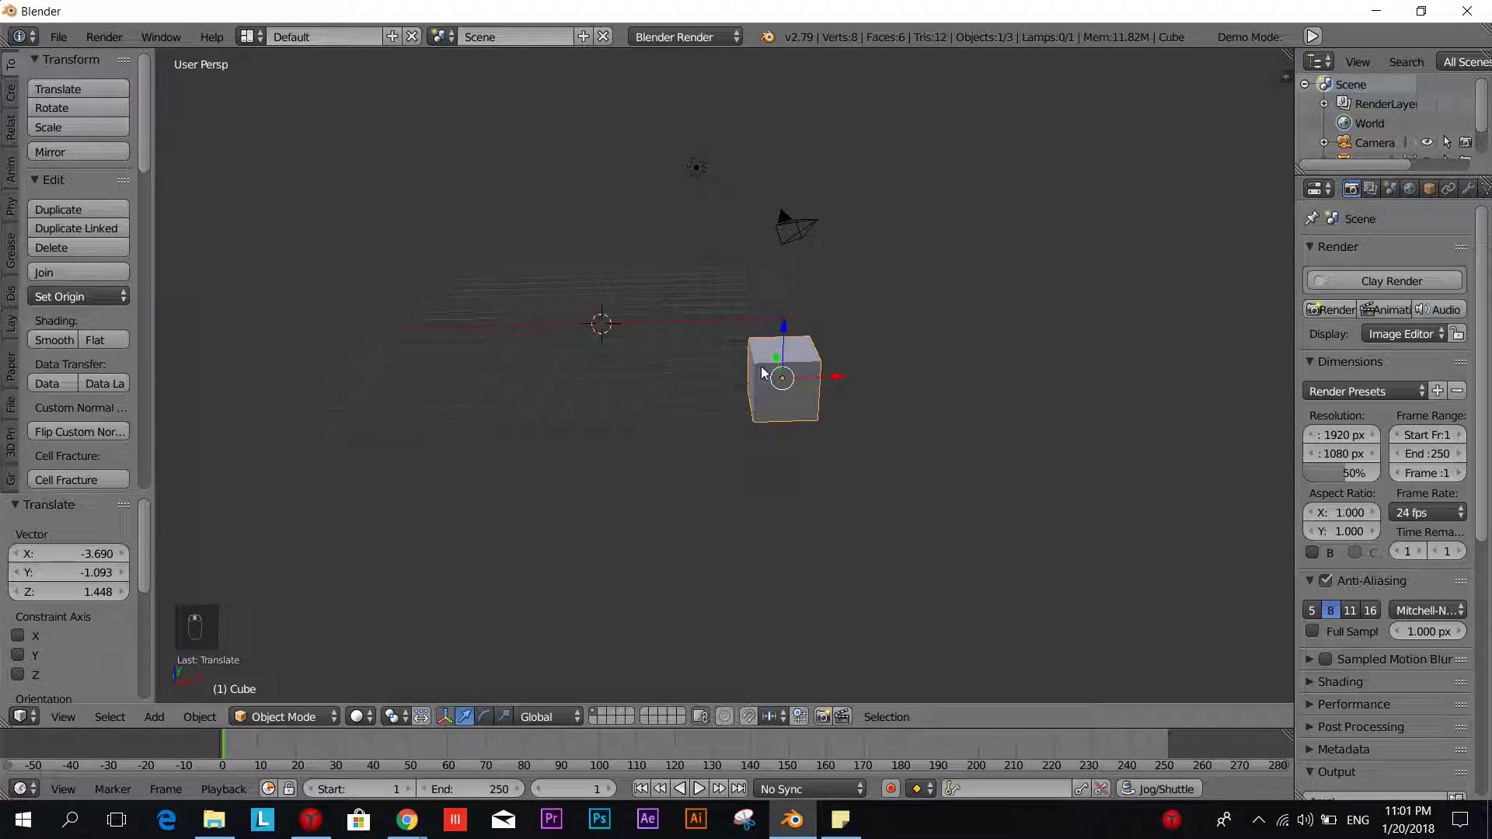
{"action": "middle_click_drag", "start_coordinate": [744, 474], "coordinate": [916, 496]}
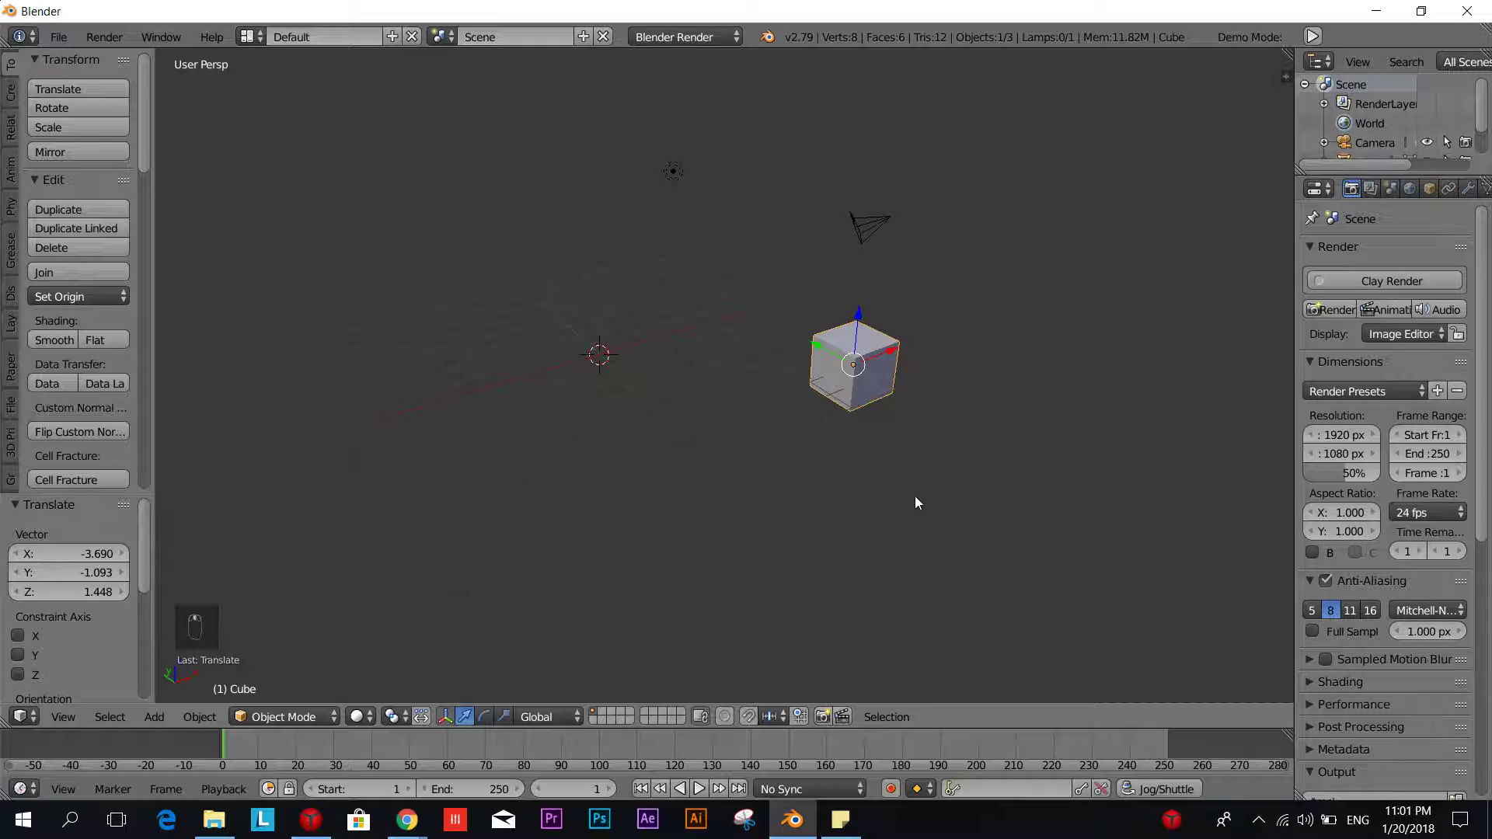
{"action": "key", "text": "g"}
{"action": "left_click", "coordinate": [930, 235]}
{"action": "key", "text": "g"}
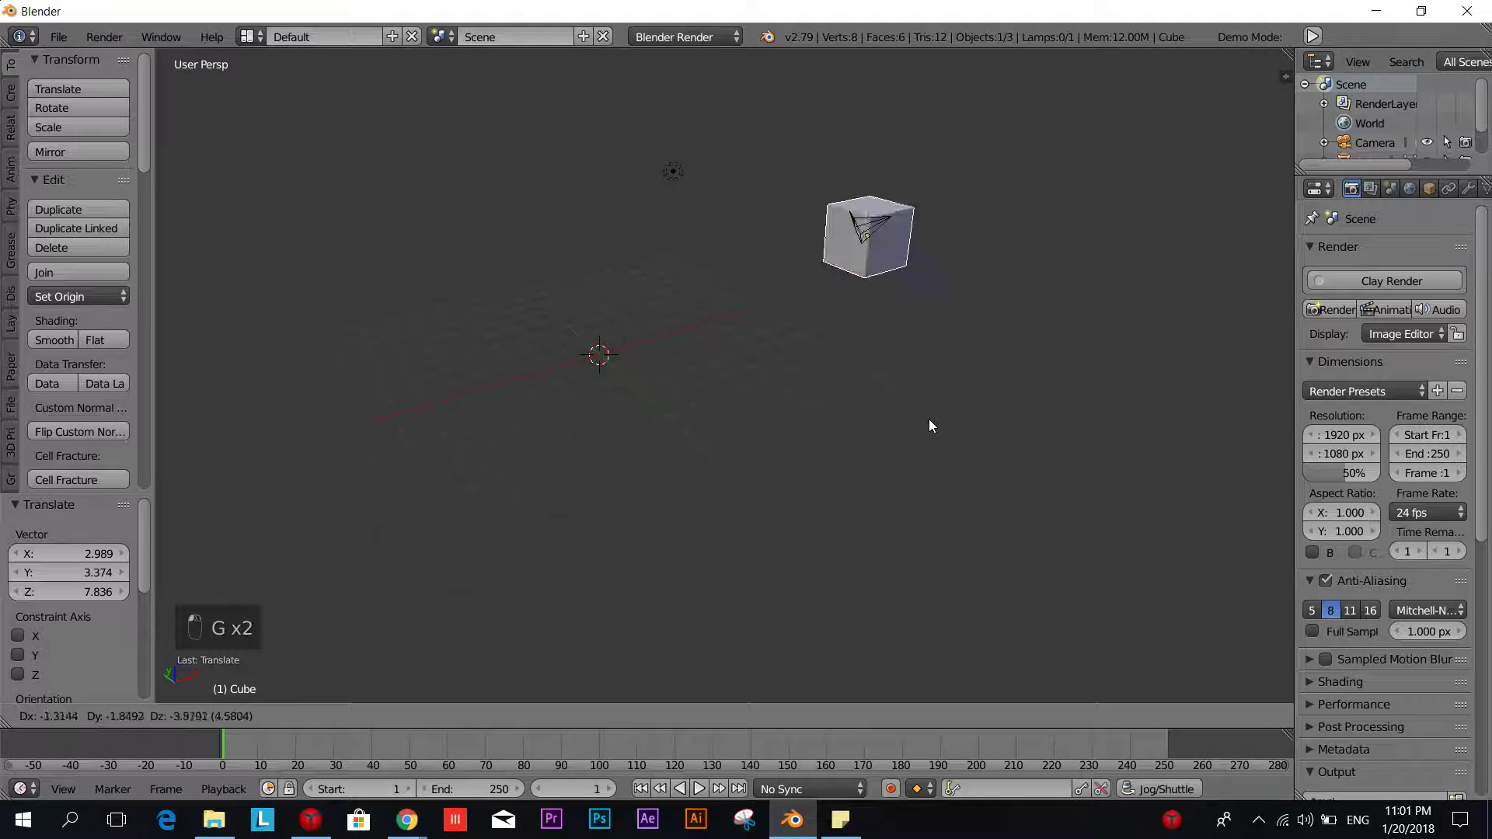
{"action": "left_click", "coordinate": [919, 607]}
Raise the cube by about 0.5 along the Z axis only, using its transform manipulator
{"action": "middle_click_drag", "start_coordinate": [919, 604], "coordinate": [832, 553]}
{"action": "scroll", "coordinate": [832, 554], "scroll_direction": "down", "scroll_amount": 4}
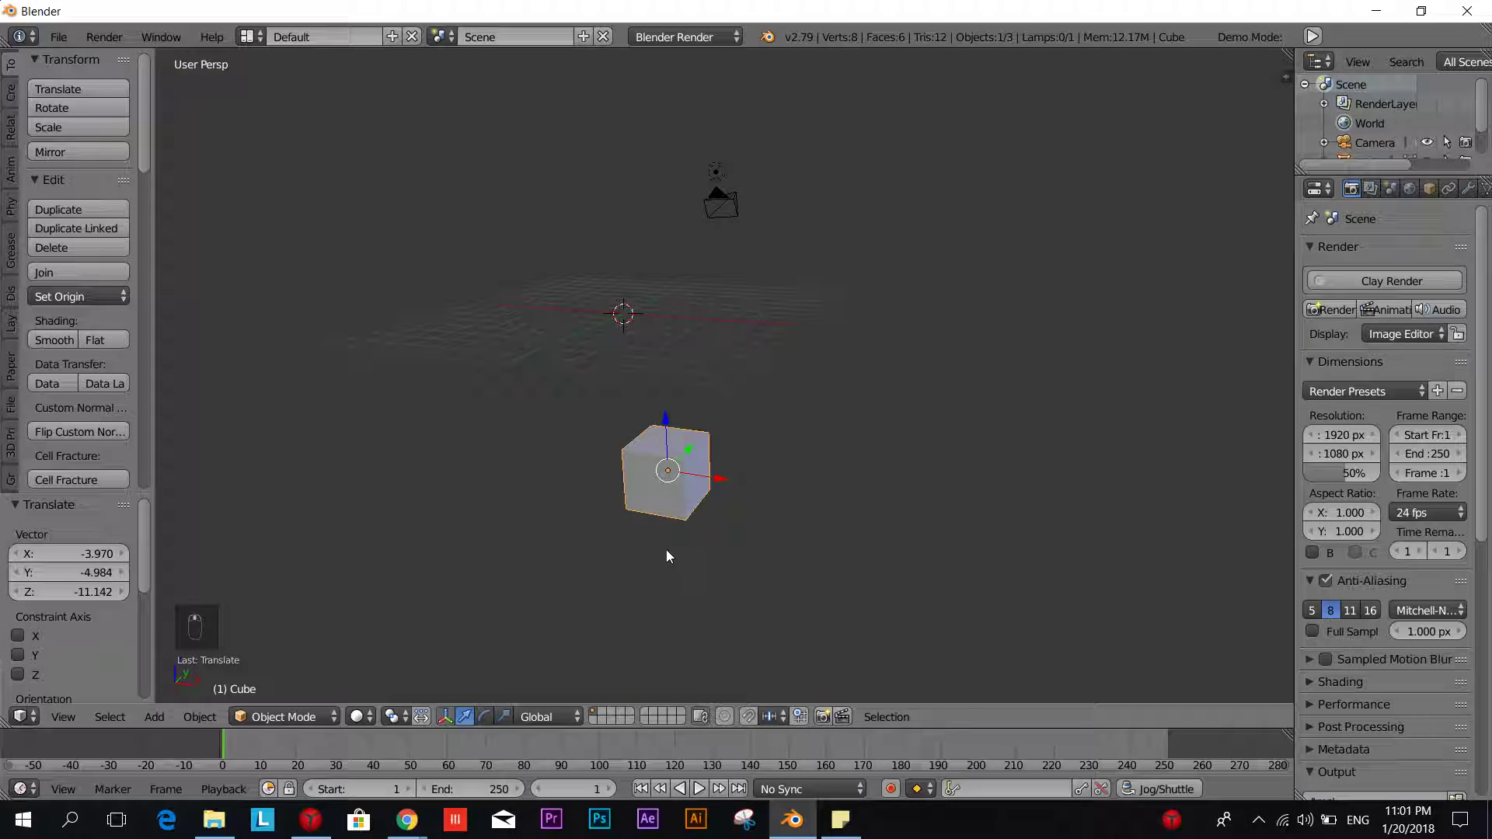
{"action": "scroll", "coordinate": [667, 555], "scroll_direction": "up", "scroll_amount": 2}
{"action": "scroll", "coordinate": [682, 573], "scroll_direction": "down", "scroll_amount": 2}
{"action": "middle_click_drag", "start_coordinate": [682, 573], "coordinate": [774, 582]}
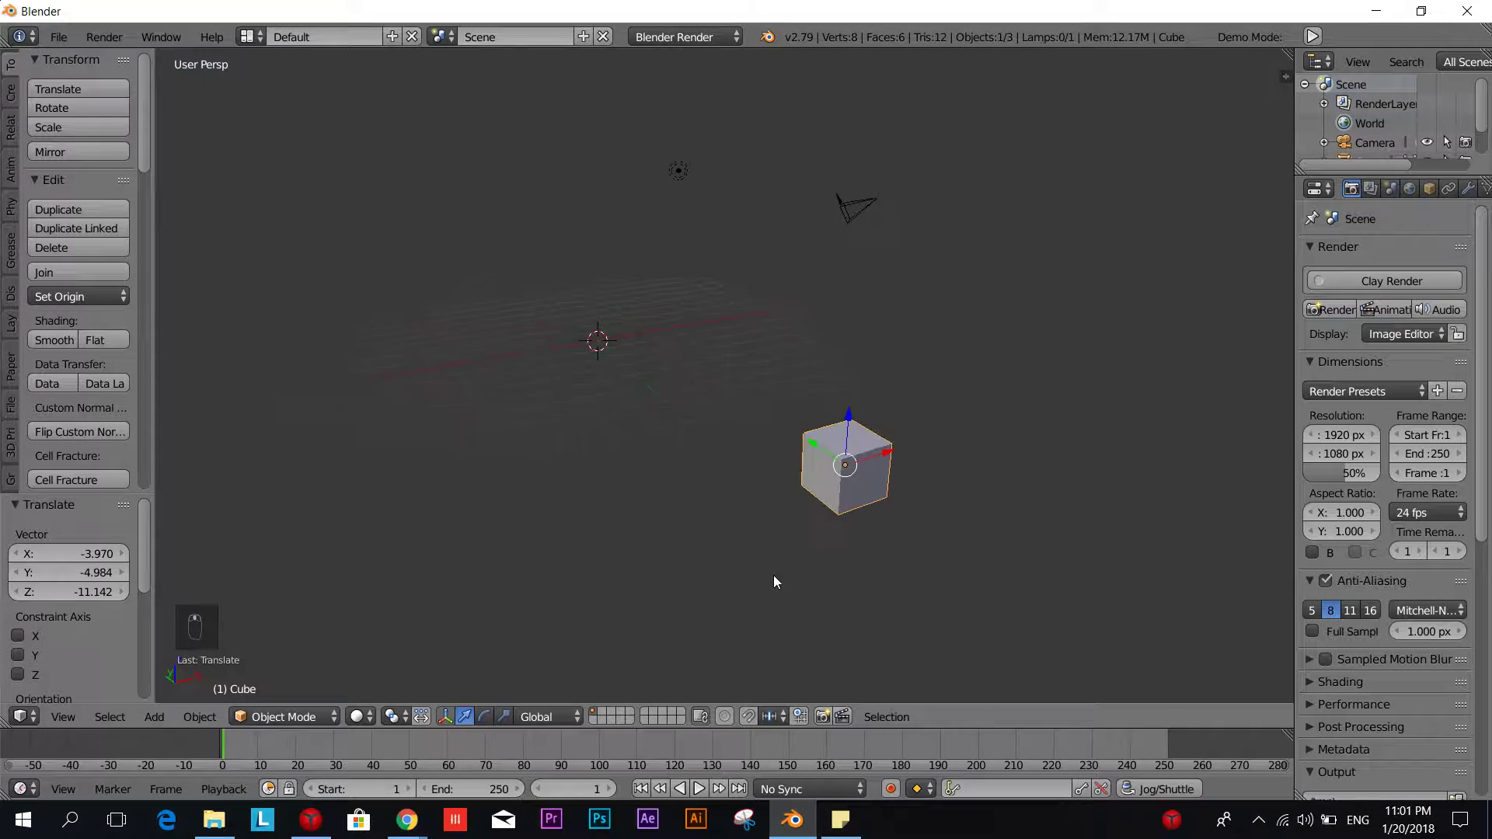
{"action": "middle_click_drag", "start_coordinate": [929, 563], "coordinate": [858, 520], "text": "shift"}
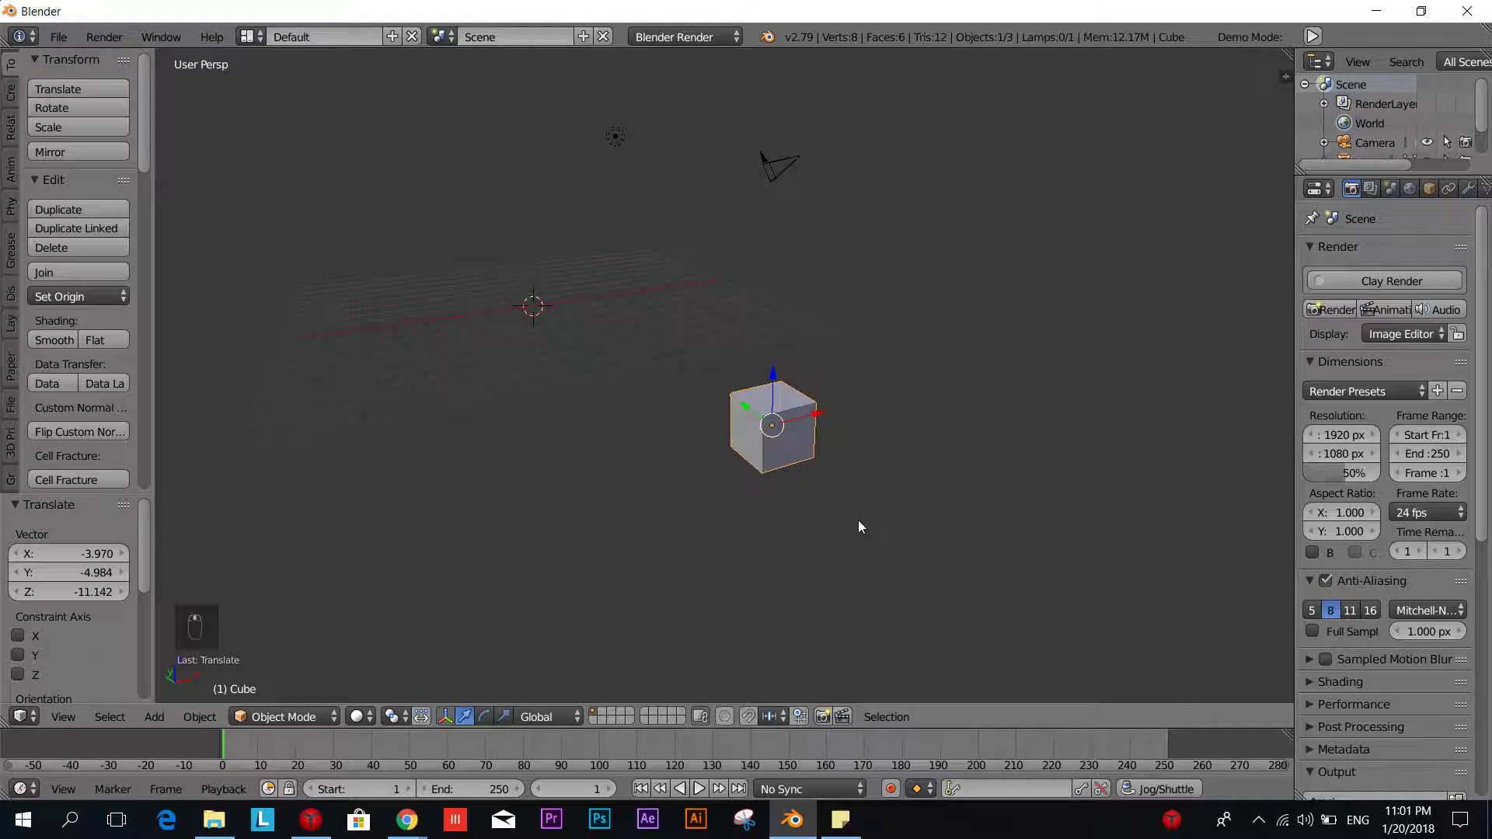
{"action": "scroll", "coordinate": [858, 520], "scroll_direction": "up", "scroll_amount": 4}
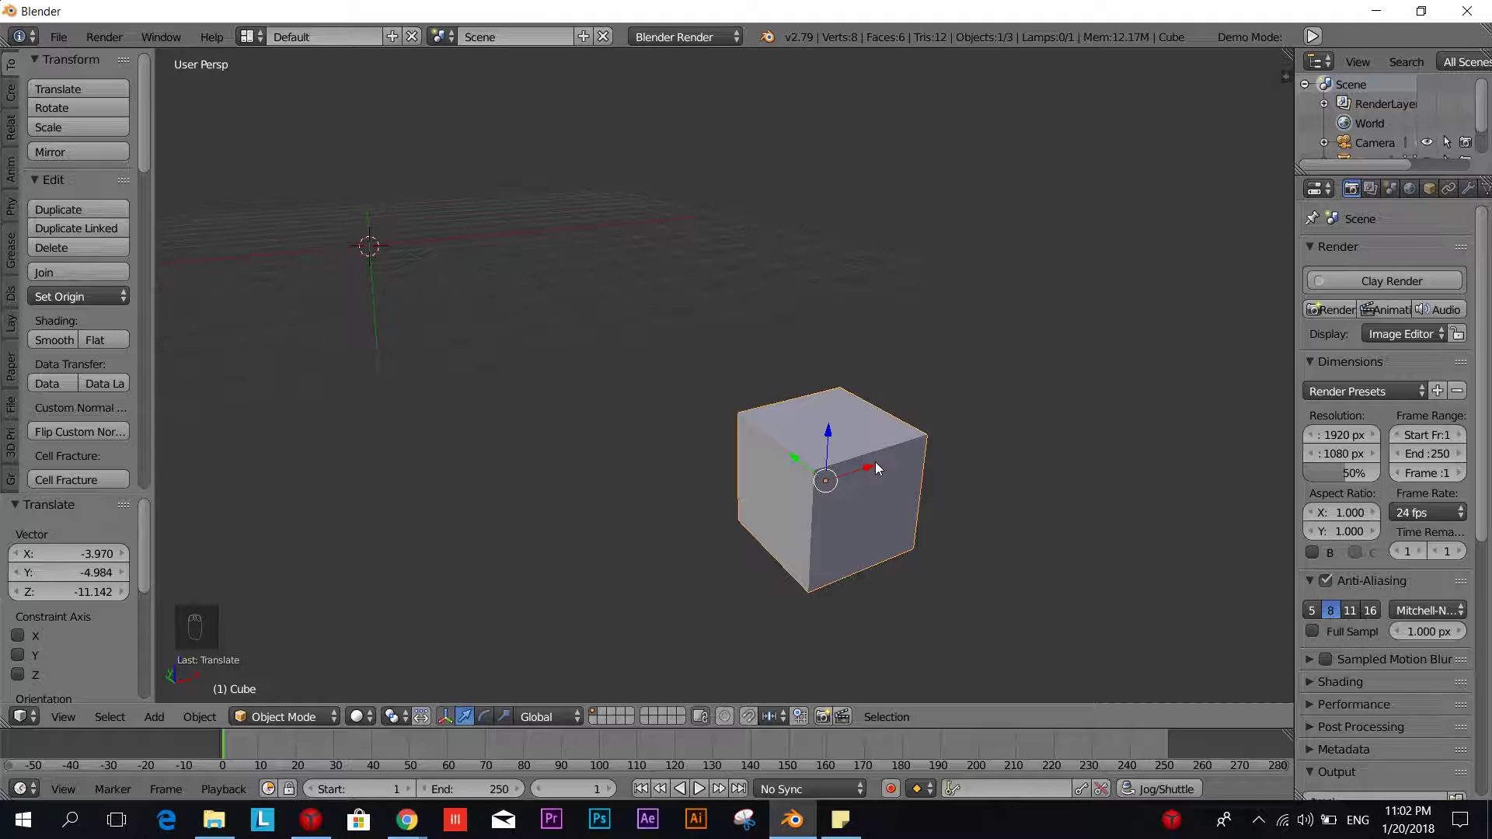
{"action": "scroll", "coordinate": [871, 470], "scroll_direction": "down", "scroll_amount": 3}
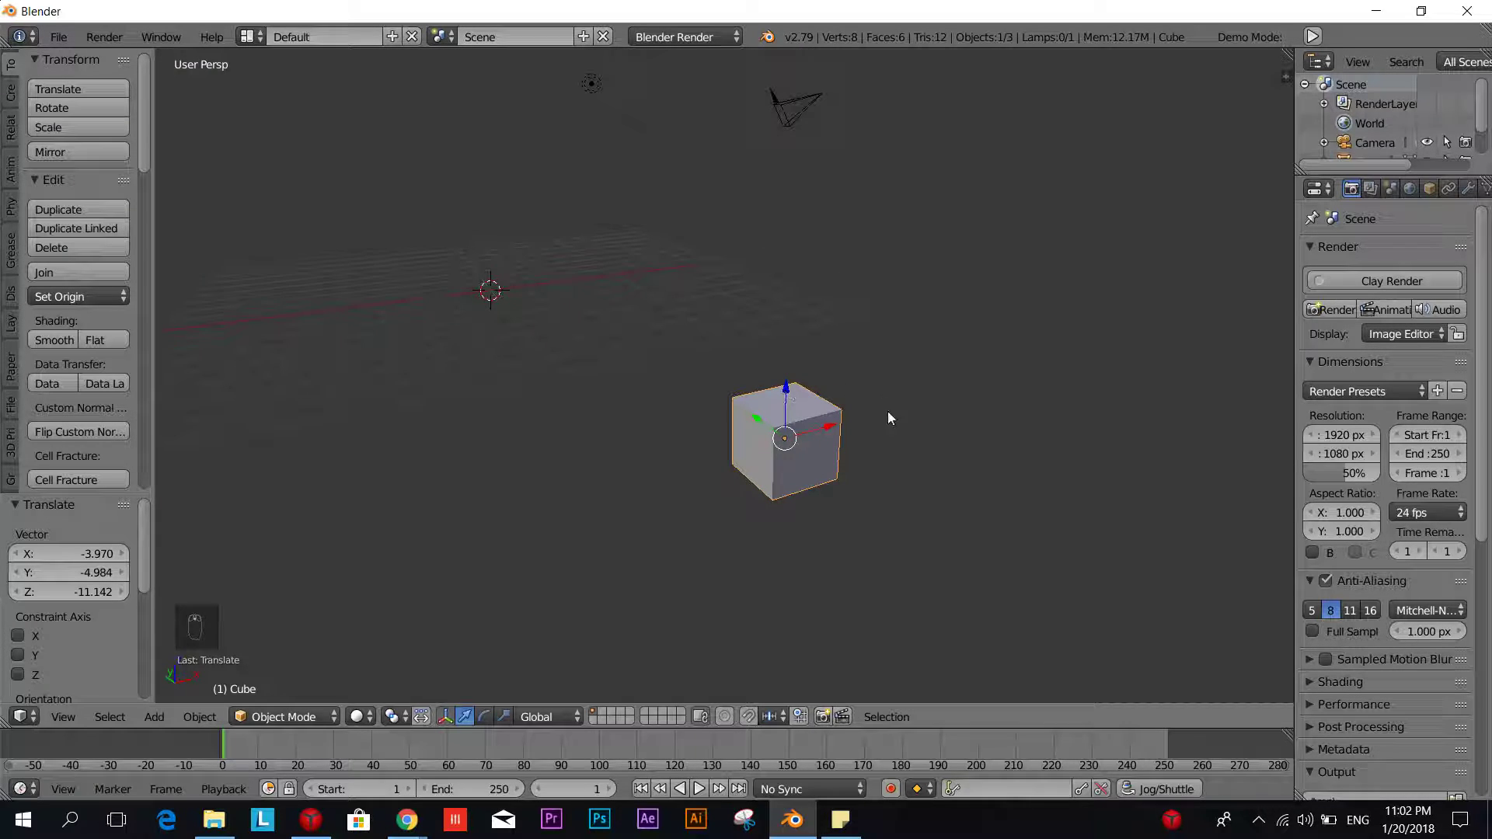
{"action": "middle_click_drag", "start_coordinate": [851, 480], "coordinate": [818, 468]}
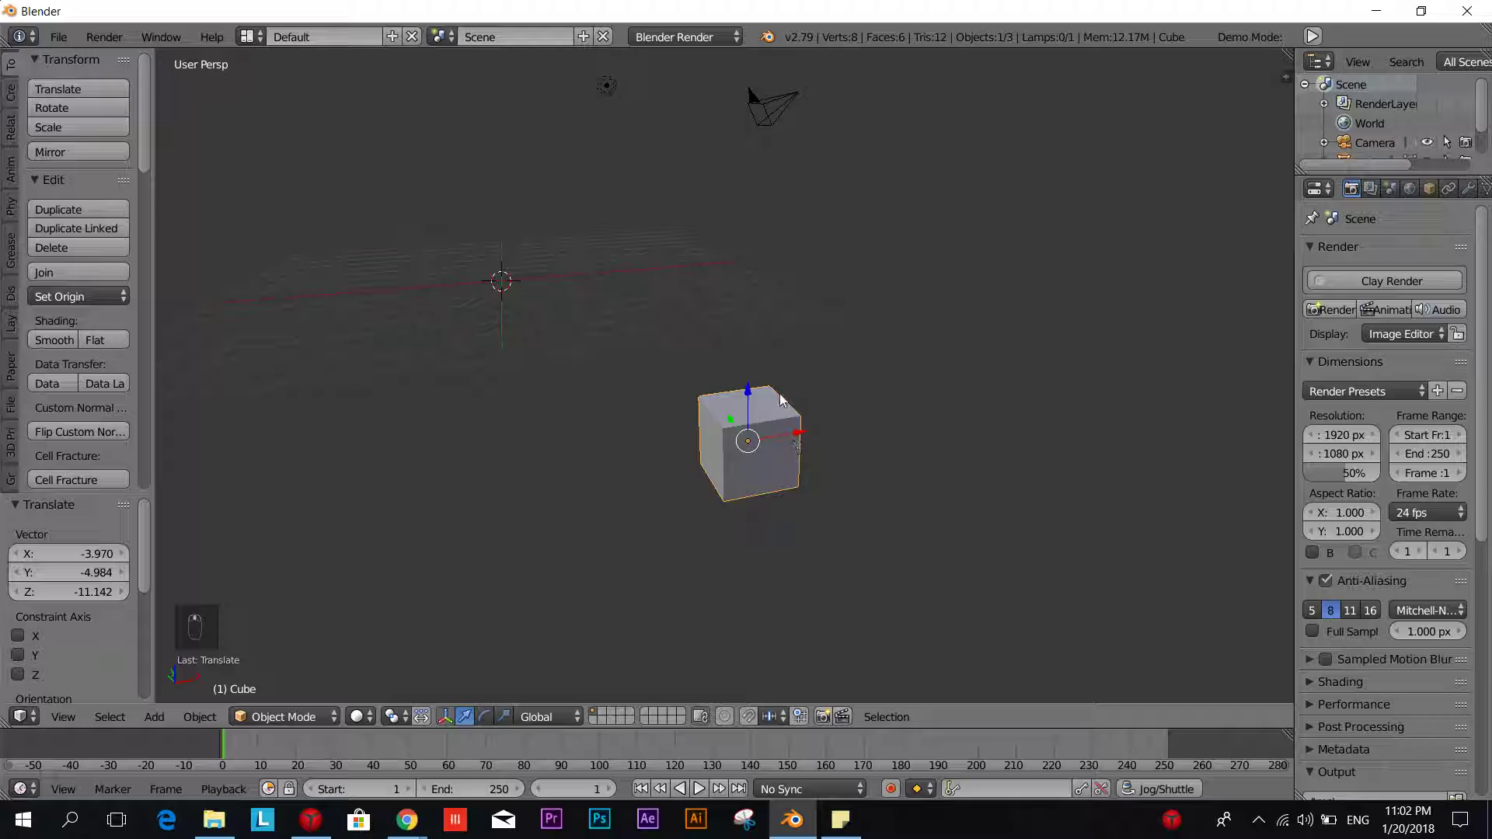
{"action": "scroll", "coordinate": [716, 362], "scroll_direction": "down", "scroll_amount": 4}
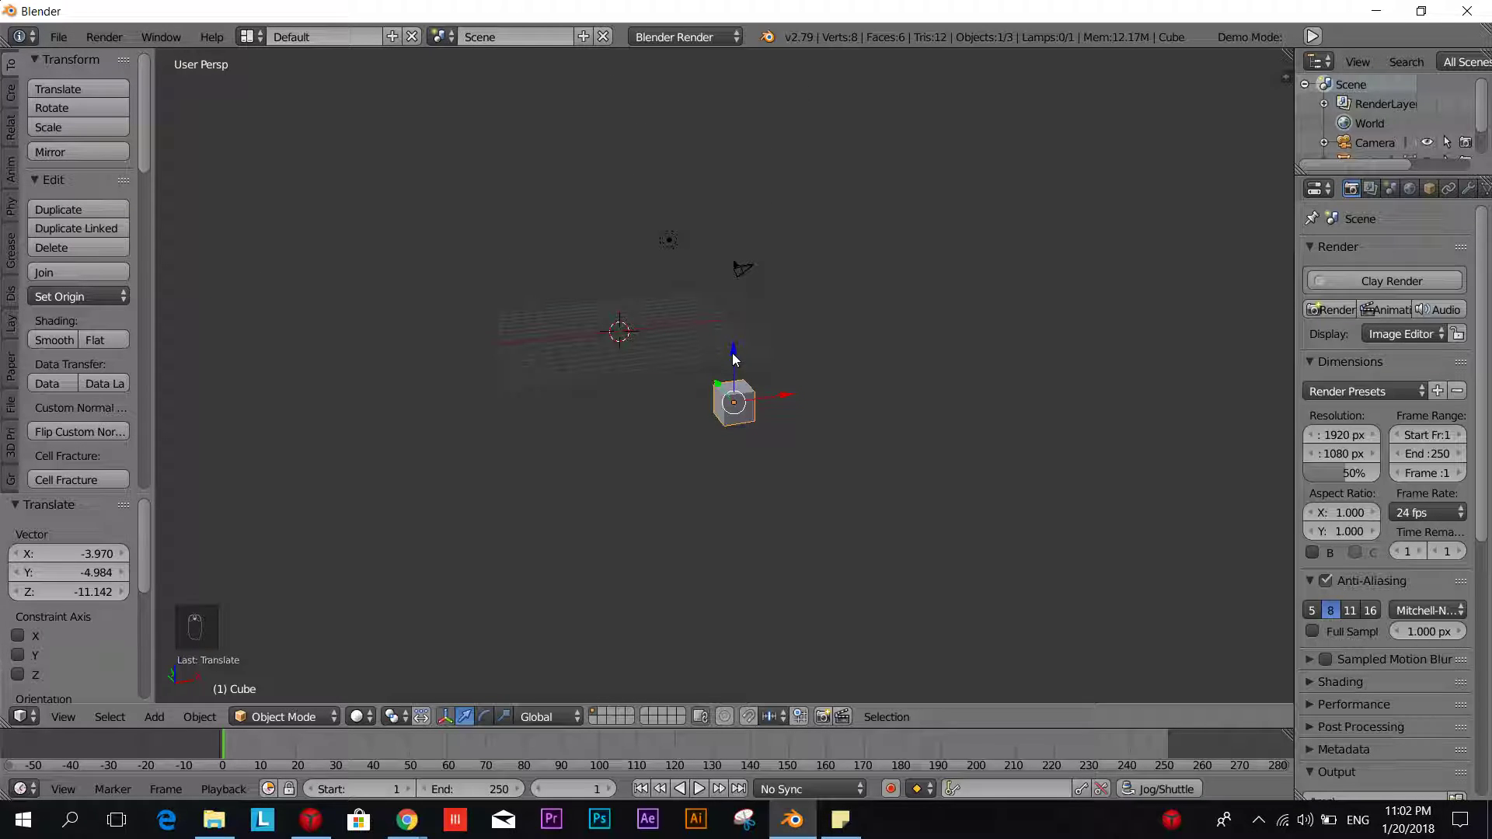
{"action": "left_click_drag", "start_coordinate": [735, 359], "coordinate": [926, 318]}
{"action": "scroll", "coordinate": [764, 358], "scroll_direction": "up", "scroll_amount": 5}
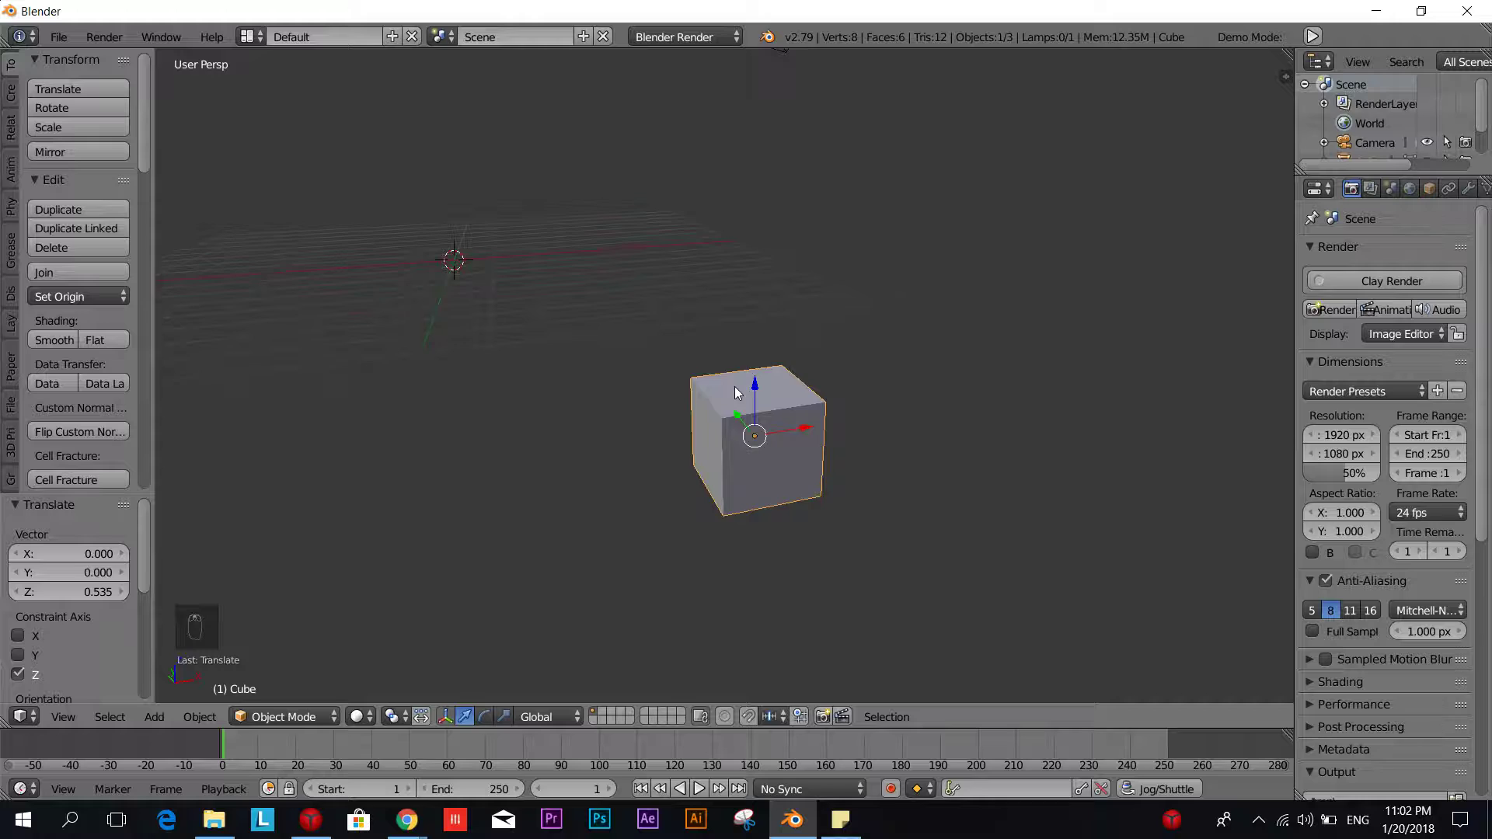
Raise the cube by about 3.0 along the global Z axis only
{"action": "scroll", "coordinate": [737, 394], "scroll_direction": "down", "scroll_amount": 5}
{"action": "key", "text": "g"}
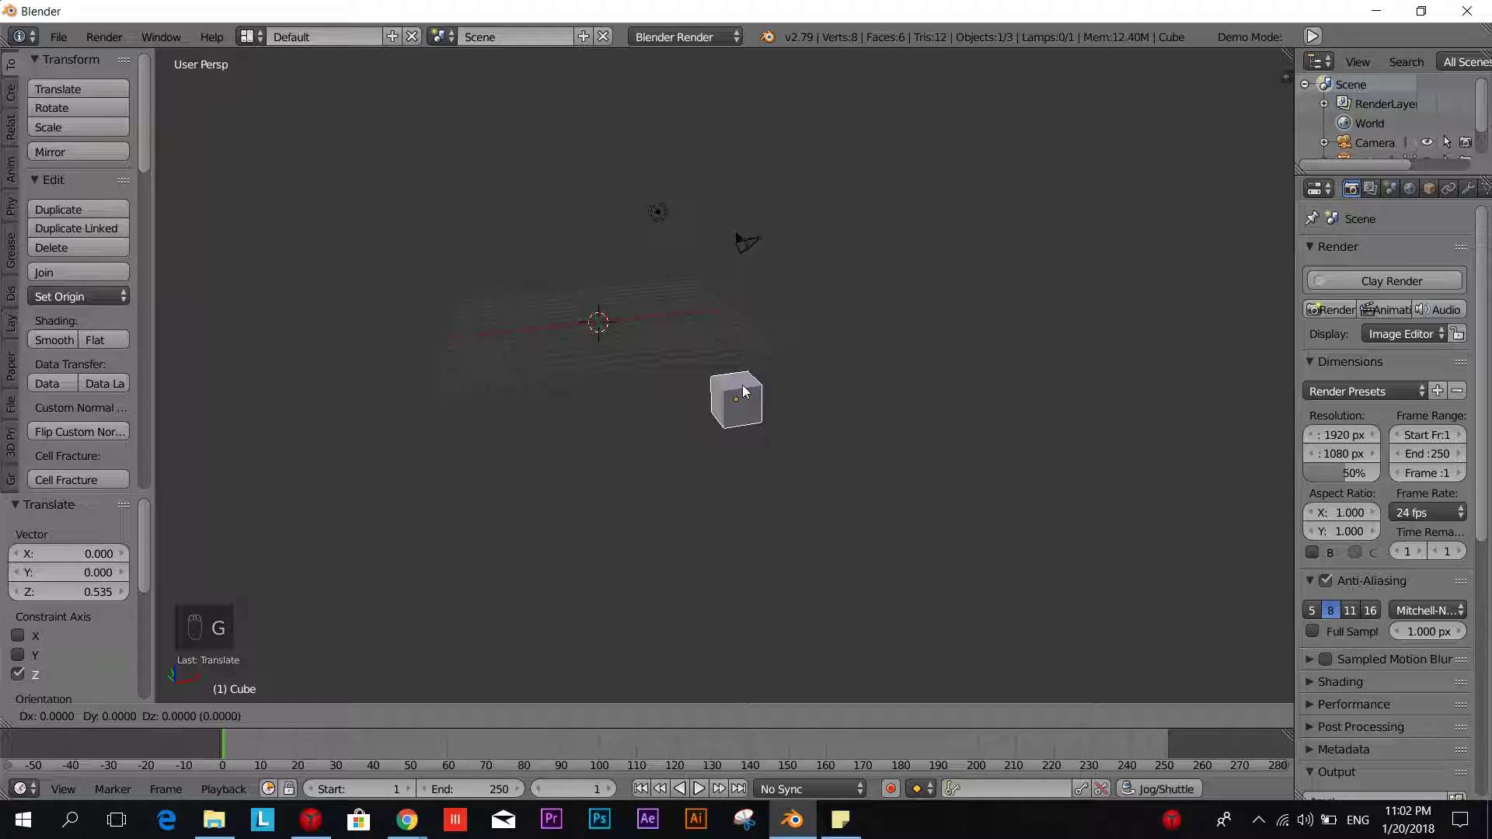
{"action": "key", "text": "z"}
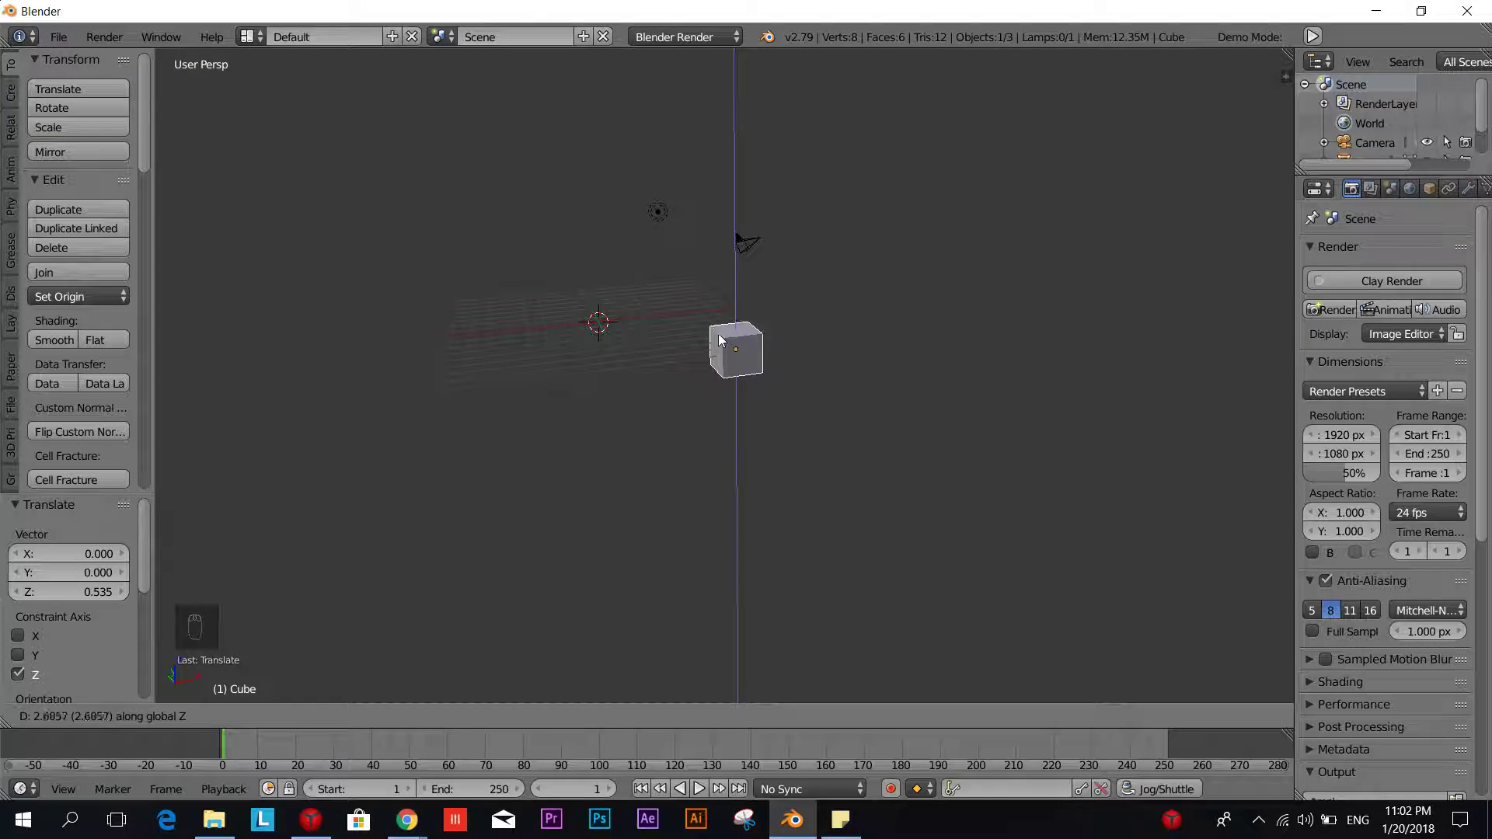
{"action": "left_click", "coordinate": [715, 393]}
Move the cube freely back near the origin by about X -4.3, Y 9.1, Z -0.9
{"action": "middle_click_drag", "start_coordinate": [716, 395], "coordinate": [892, 327]}
{"action": "key", "text": "g"}
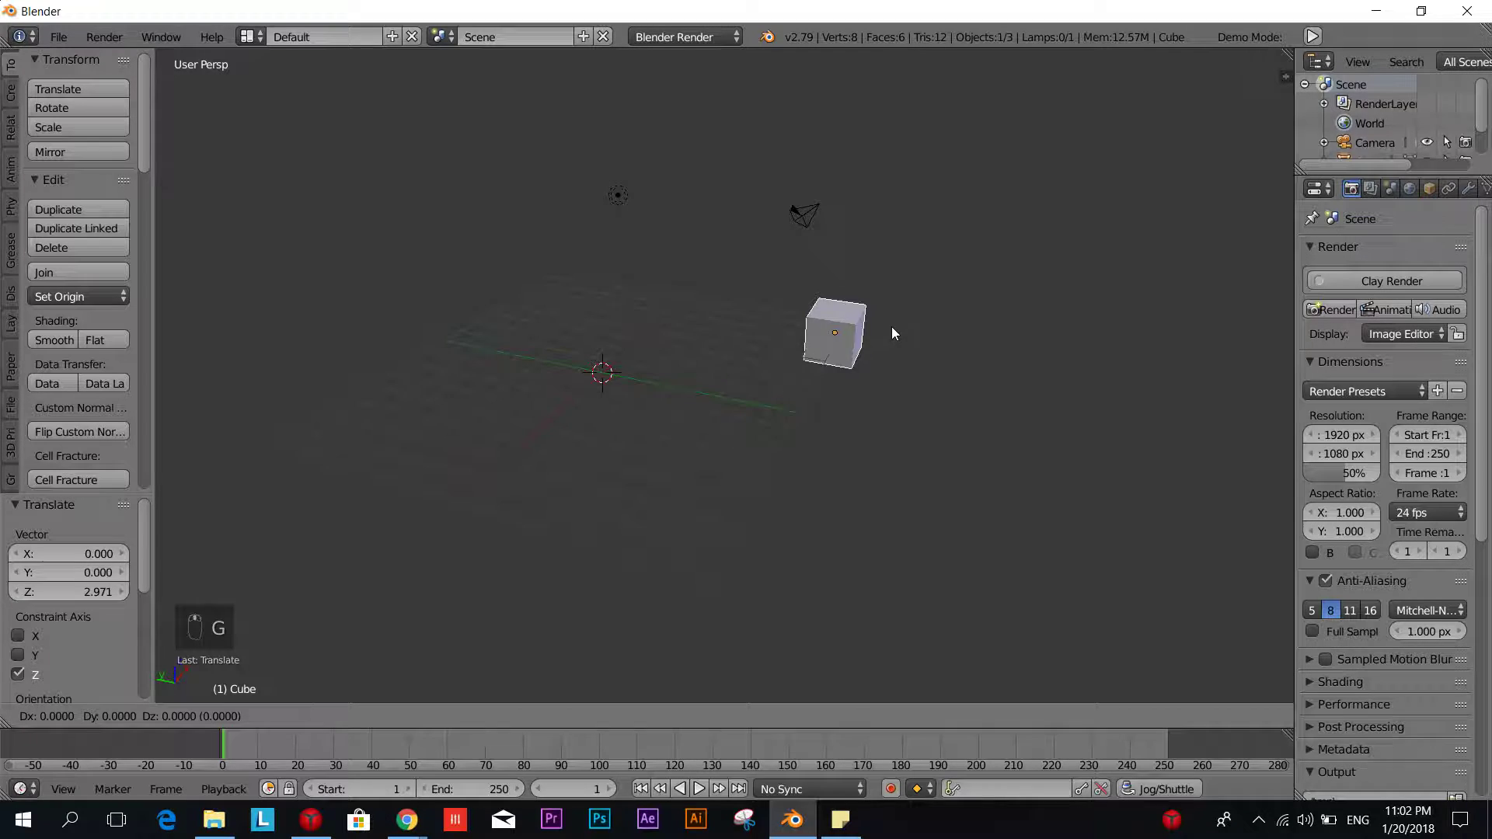
{"action": "left_click", "coordinate": [655, 356]}
Scale the cube up uniformly on all axes by a factor of about 3.83
{"action": "middle_click_drag", "start_coordinate": [527, 403], "coordinate": [608, 429]}
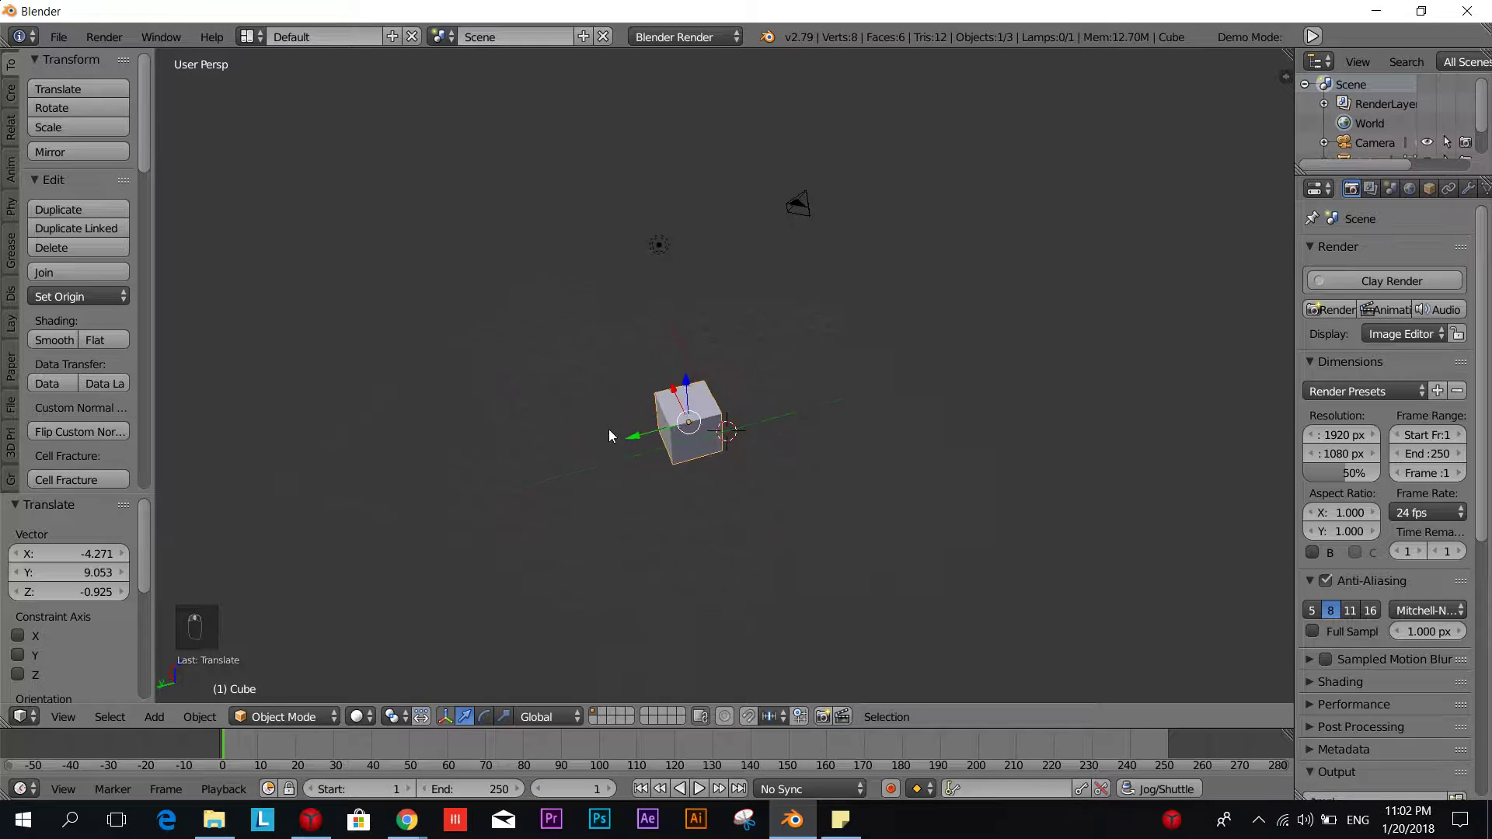
{"action": "scroll", "coordinate": [785, 419], "scroll_direction": "up", "scroll_amount": 4}
{"action": "middle_click_drag", "start_coordinate": [744, 515], "coordinate": [855, 136], "text": "shift"}
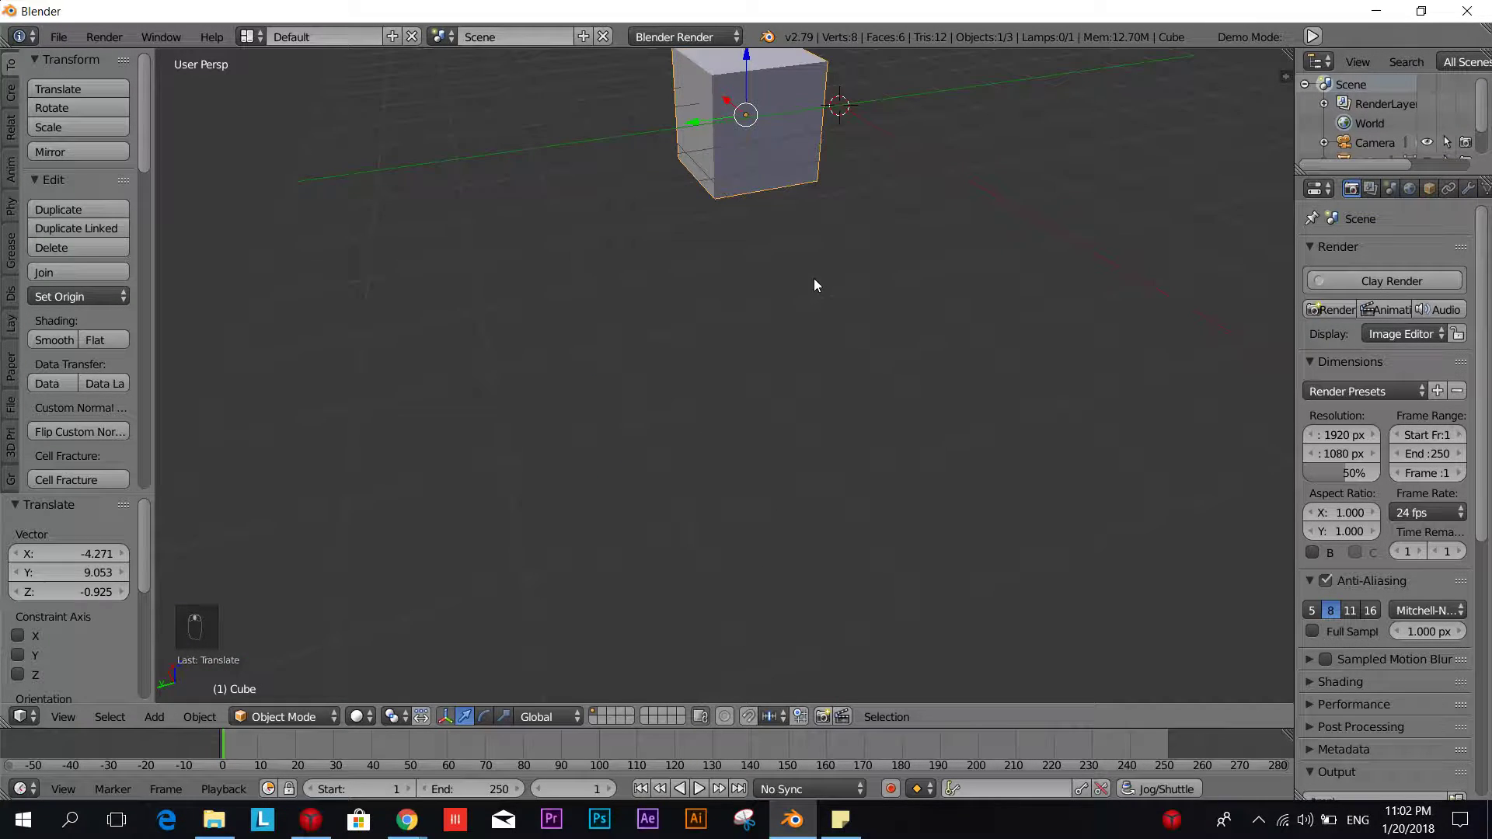
{"action": "scroll", "coordinate": [810, 256], "scroll_direction": "down", "scroll_amount": 3}
{"action": "middle_click_drag", "start_coordinate": [805, 241], "coordinate": [749, 380], "text": "shift"}
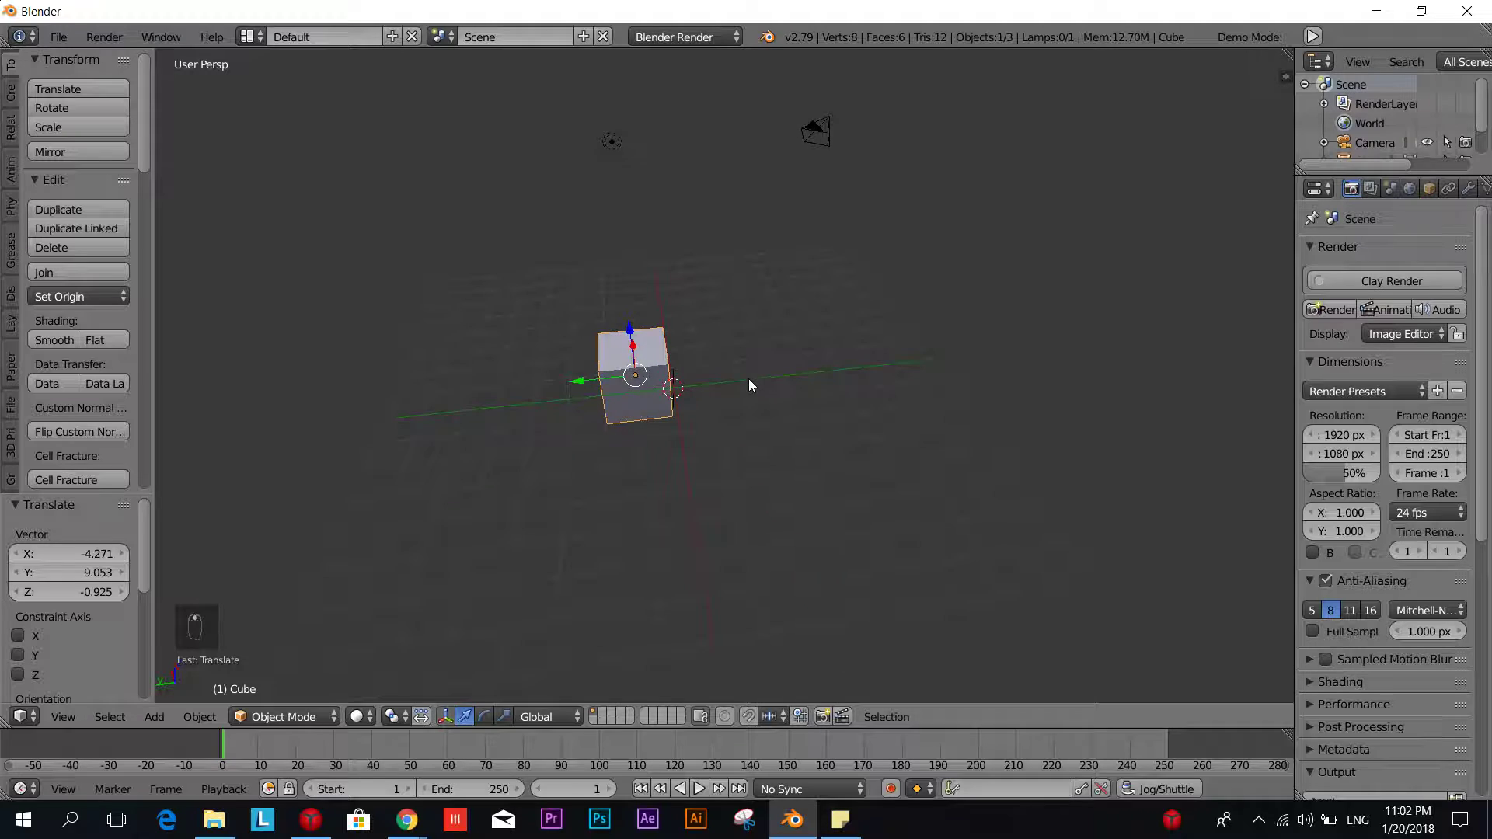
{"action": "middle_click_drag", "start_coordinate": [641, 397], "coordinate": [820, 356], "text": "shift"}
{"action": "middle_click_drag", "start_coordinate": [953, 343], "coordinate": [830, 371], "text": "shift"}
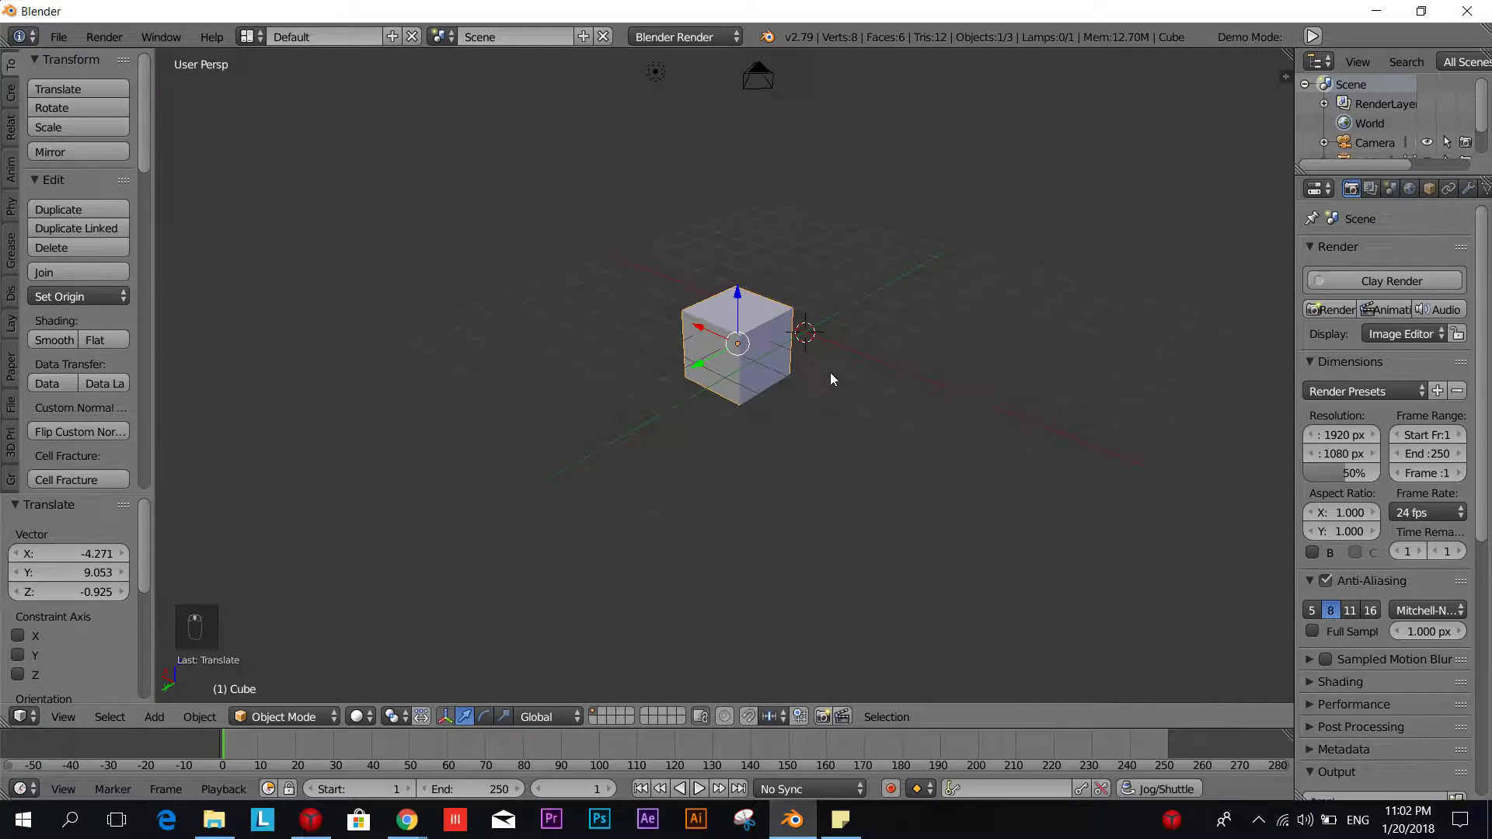
{"action": "scroll", "coordinate": [827, 370], "scroll_direction": "down", "scroll_amount": 1}
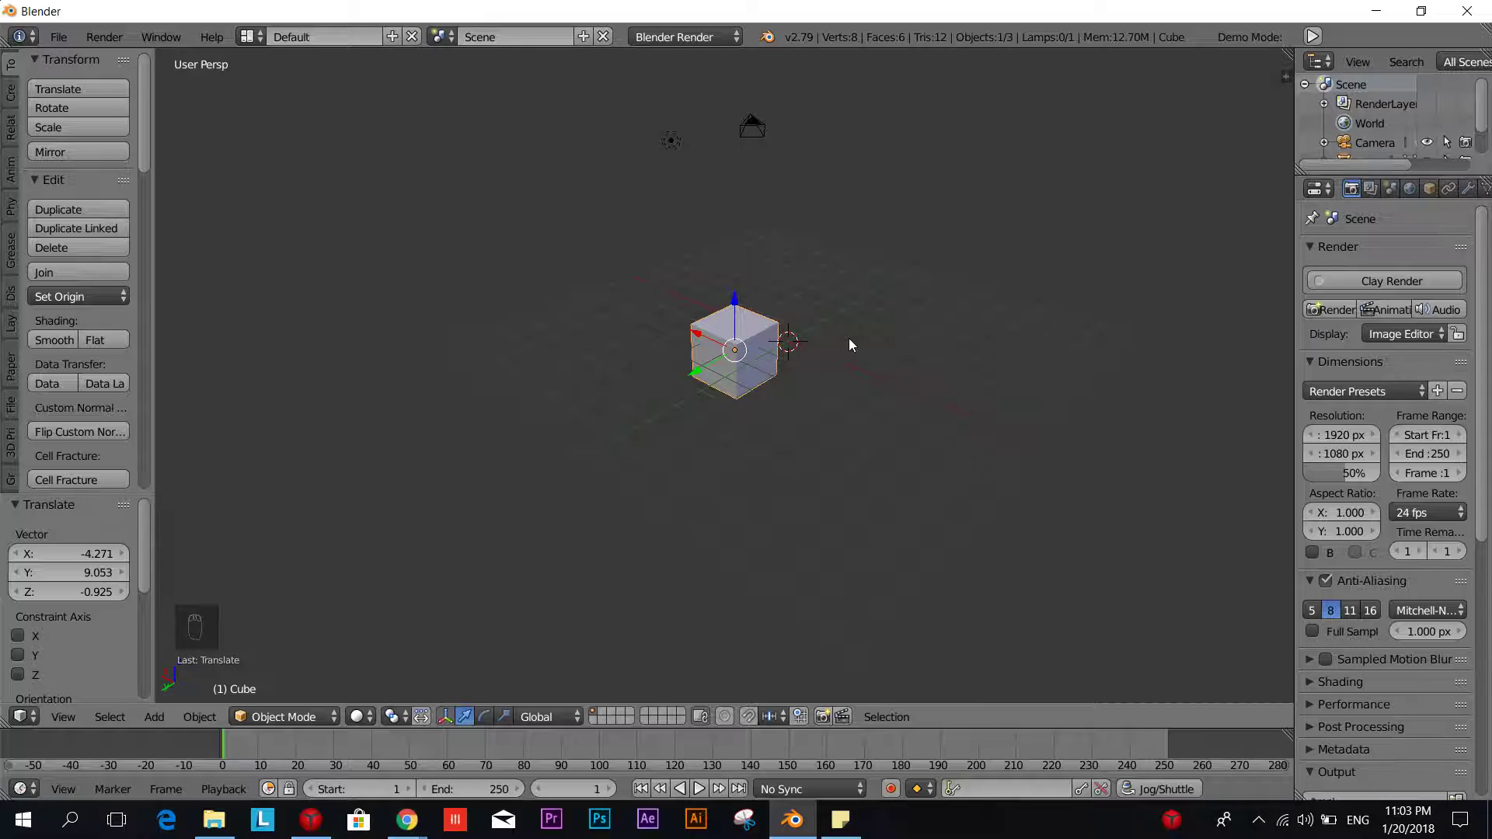
{"action": "key", "text": "s"}
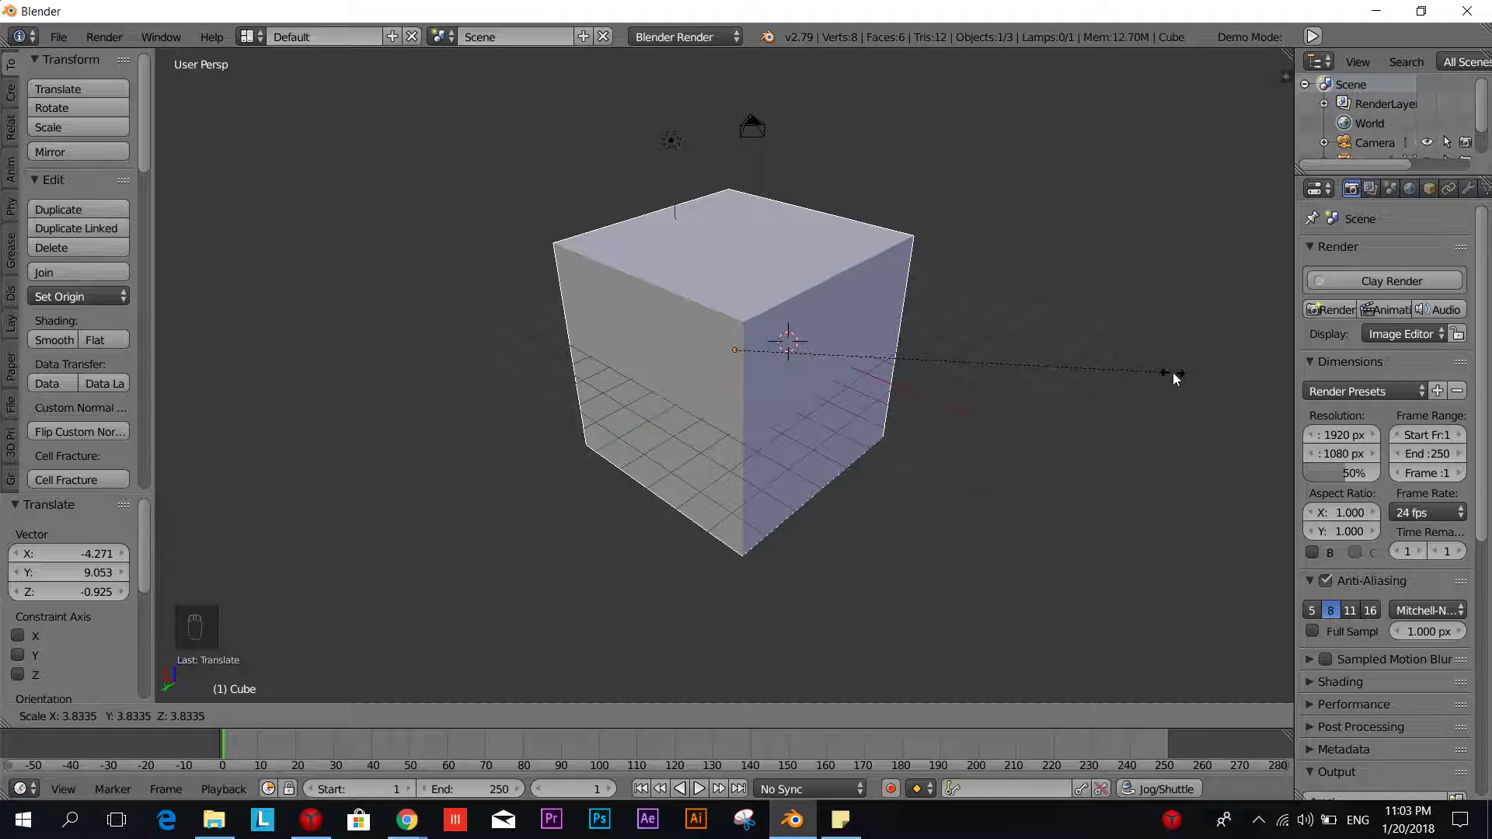
{"action": "left_click", "coordinate": [1173, 371]}
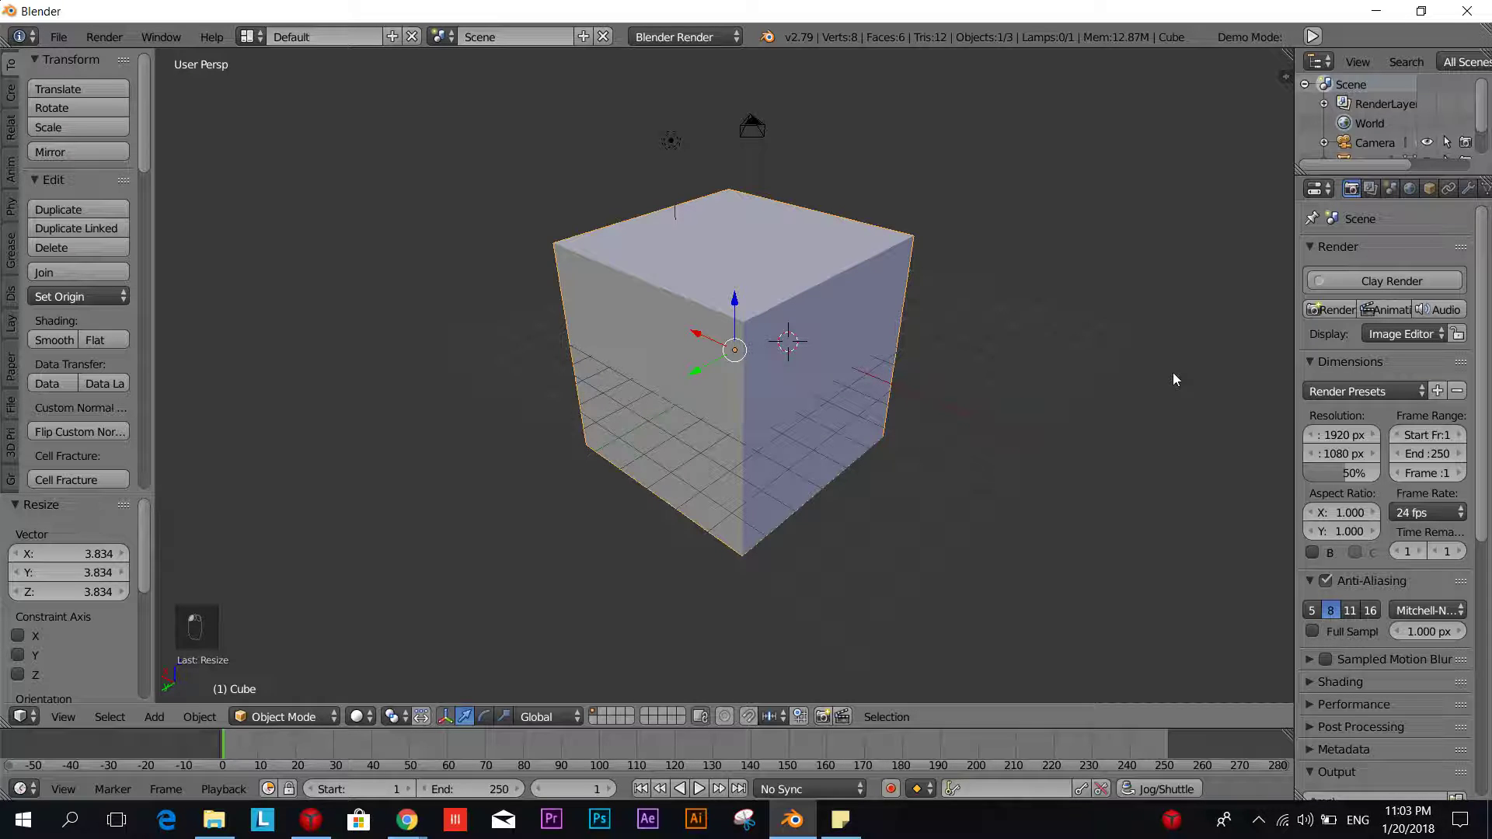
Scale the enlarged cube down uniformly by a factor of about 0.27
{"action": "mouse_move", "coordinate": [1173, 371]}
{"action": "middle_mouse_down"}
{"action": "mouse_move", "coordinate": [1045, 389]}
{"action": "mouse_move", "coordinate": [885, 373]}
{"action": "middle_mouse_up"}
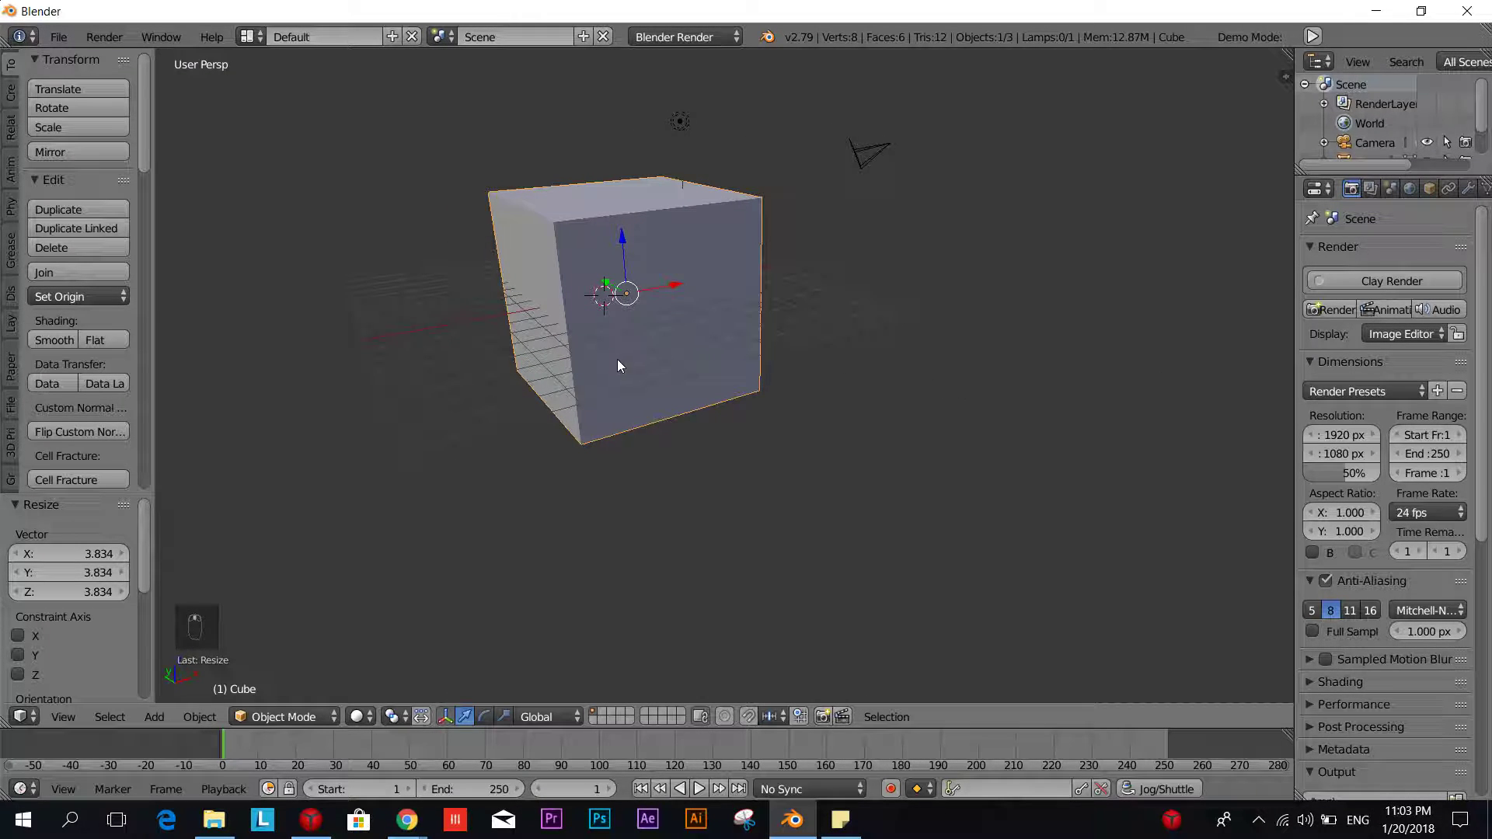
{"action": "middle_click_drag", "start_coordinate": [665, 391], "coordinate": [692, 381]}
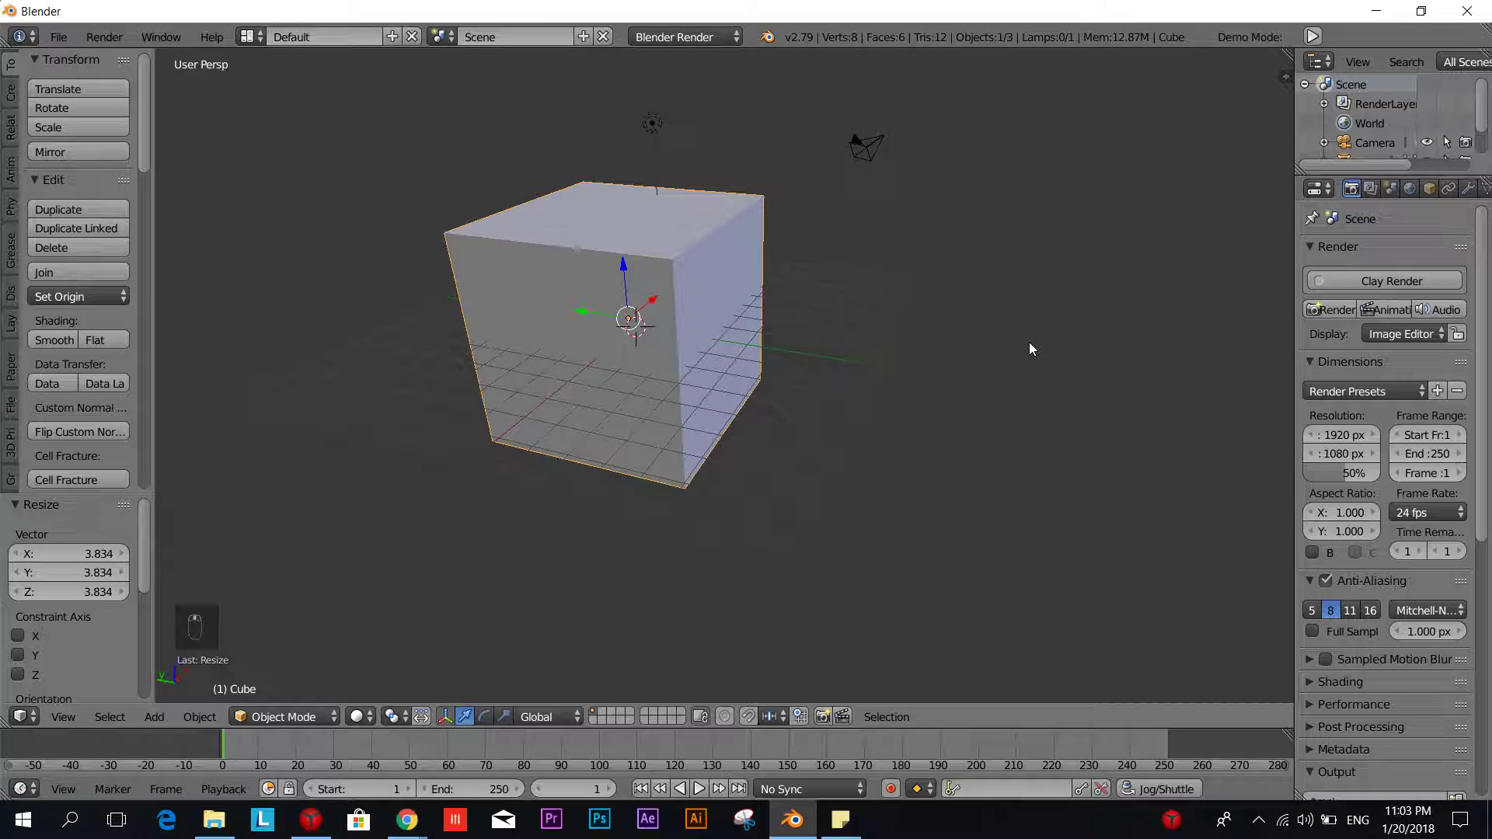
{"action": "key", "text": "s"}
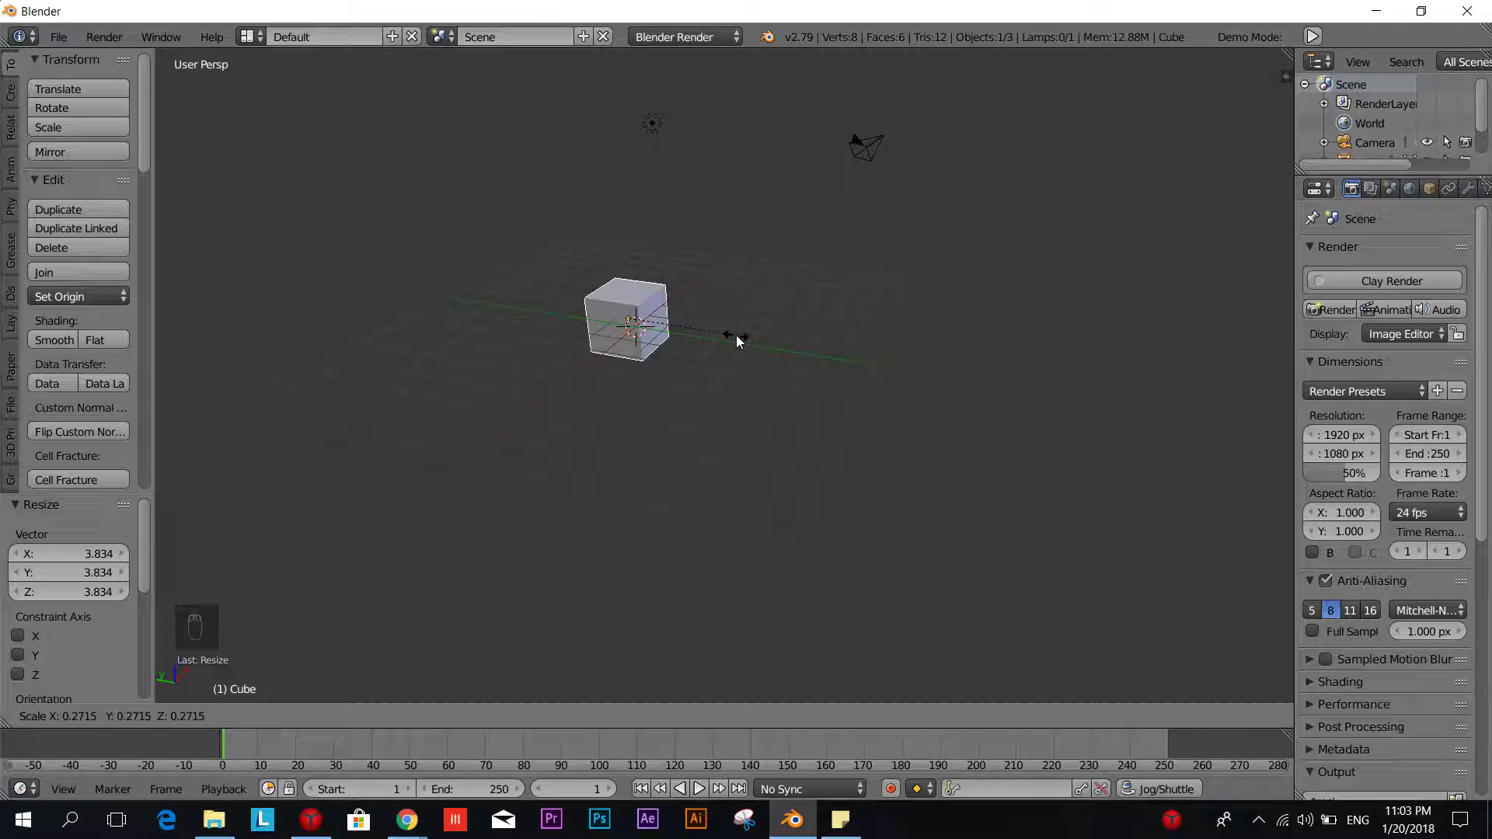
{"action": "left_click", "coordinate": [736, 335]}
Stretch the cube into a tall block by scaling it about 3.15 along the Z axis only
{"action": "middle_click_drag", "start_coordinate": [703, 352], "coordinate": [576, 387]}
{"action": "middle_click_drag", "start_coordinate": [681, 363], "coordinate": [793, 337]}
{"action": "middle_click_drag", "start_coordinate": [616, 381], "coordinate": [690, 347]}
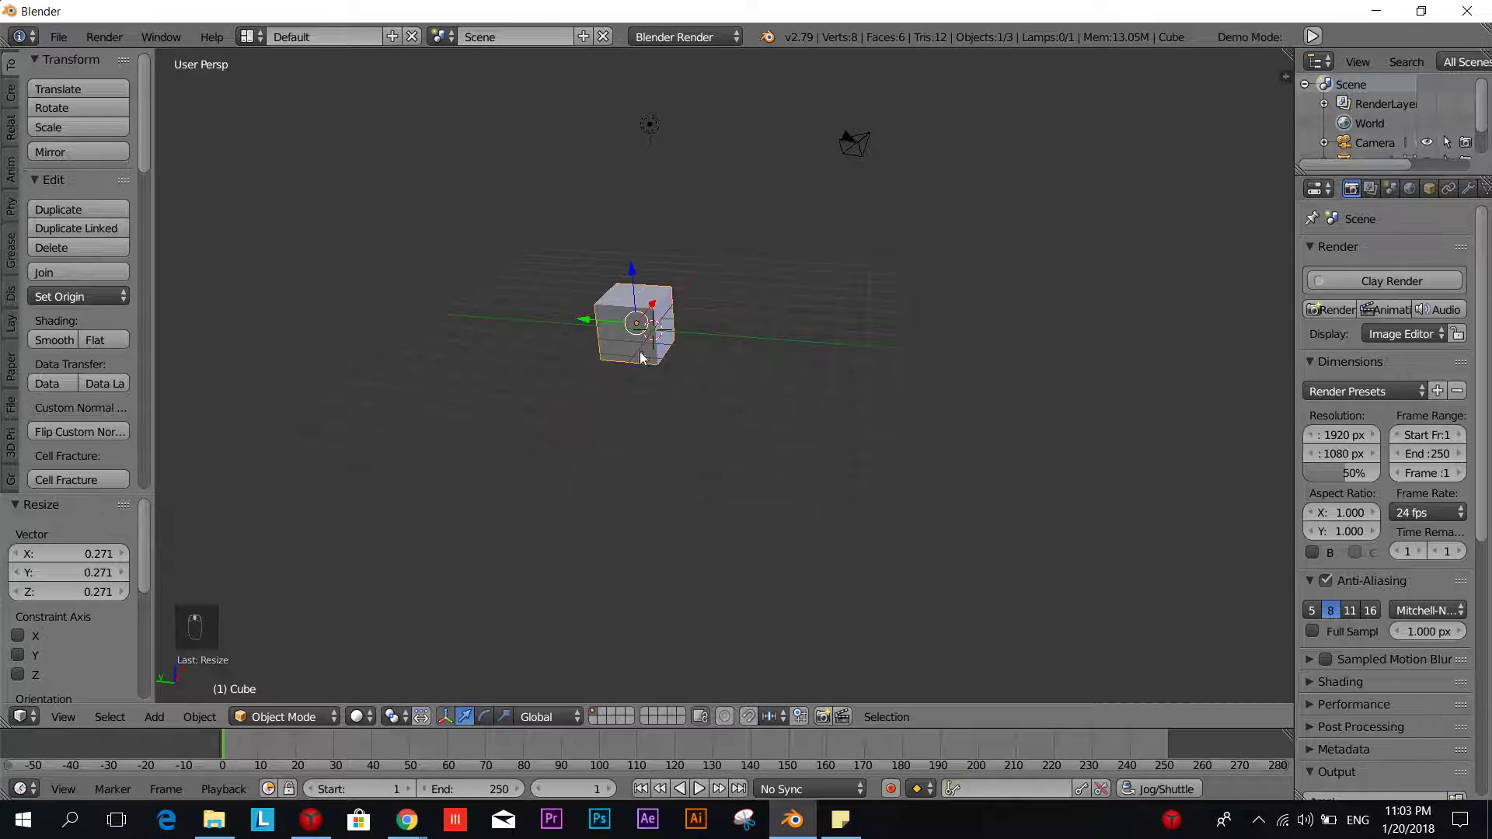
{"action": "middle_click_drag", "start_coordinate": [810, 354], "coordinate": [712, 370]}
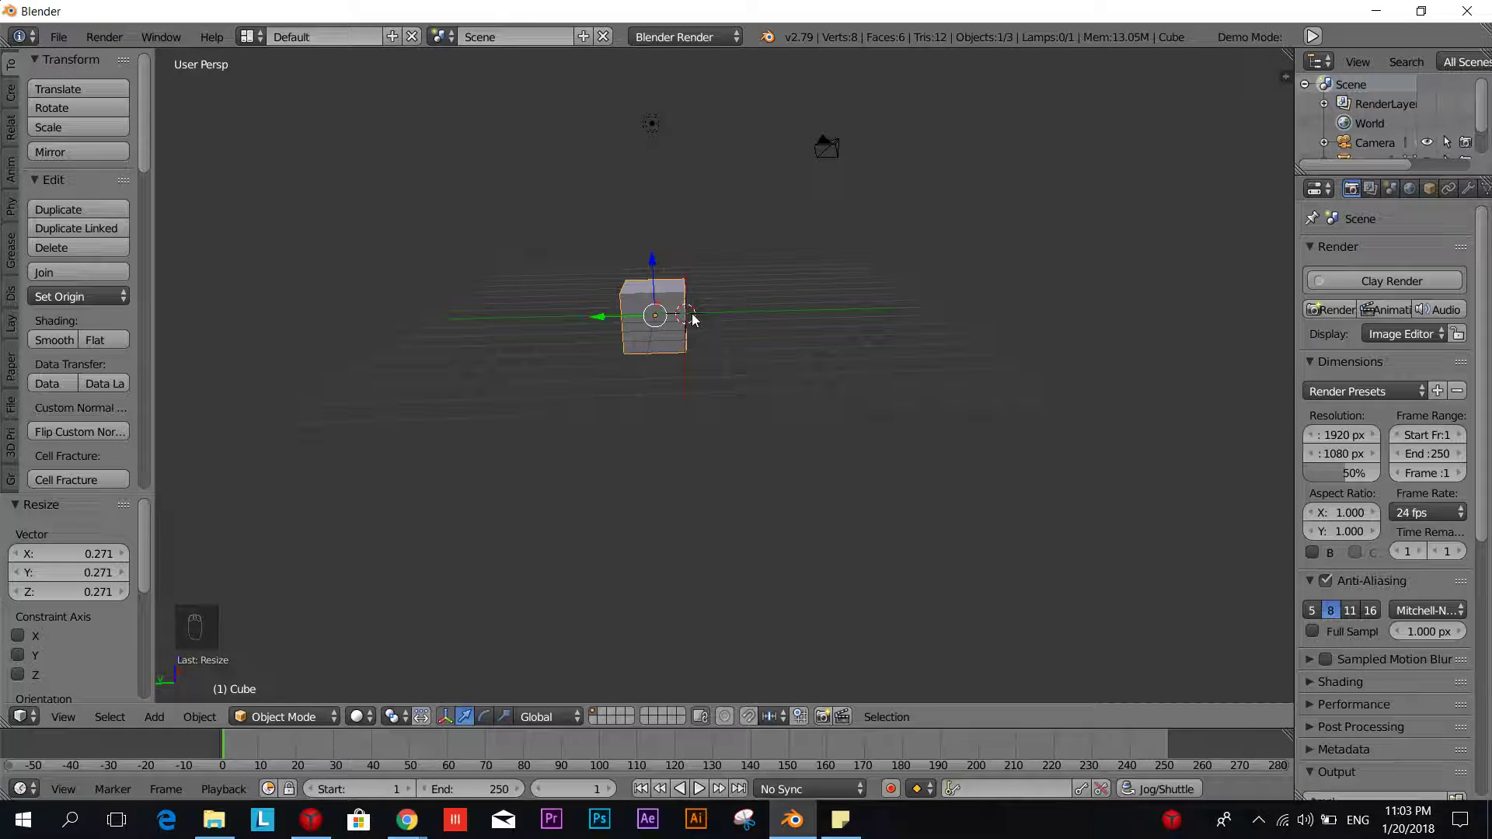
{"action": "key", "text": "s"}
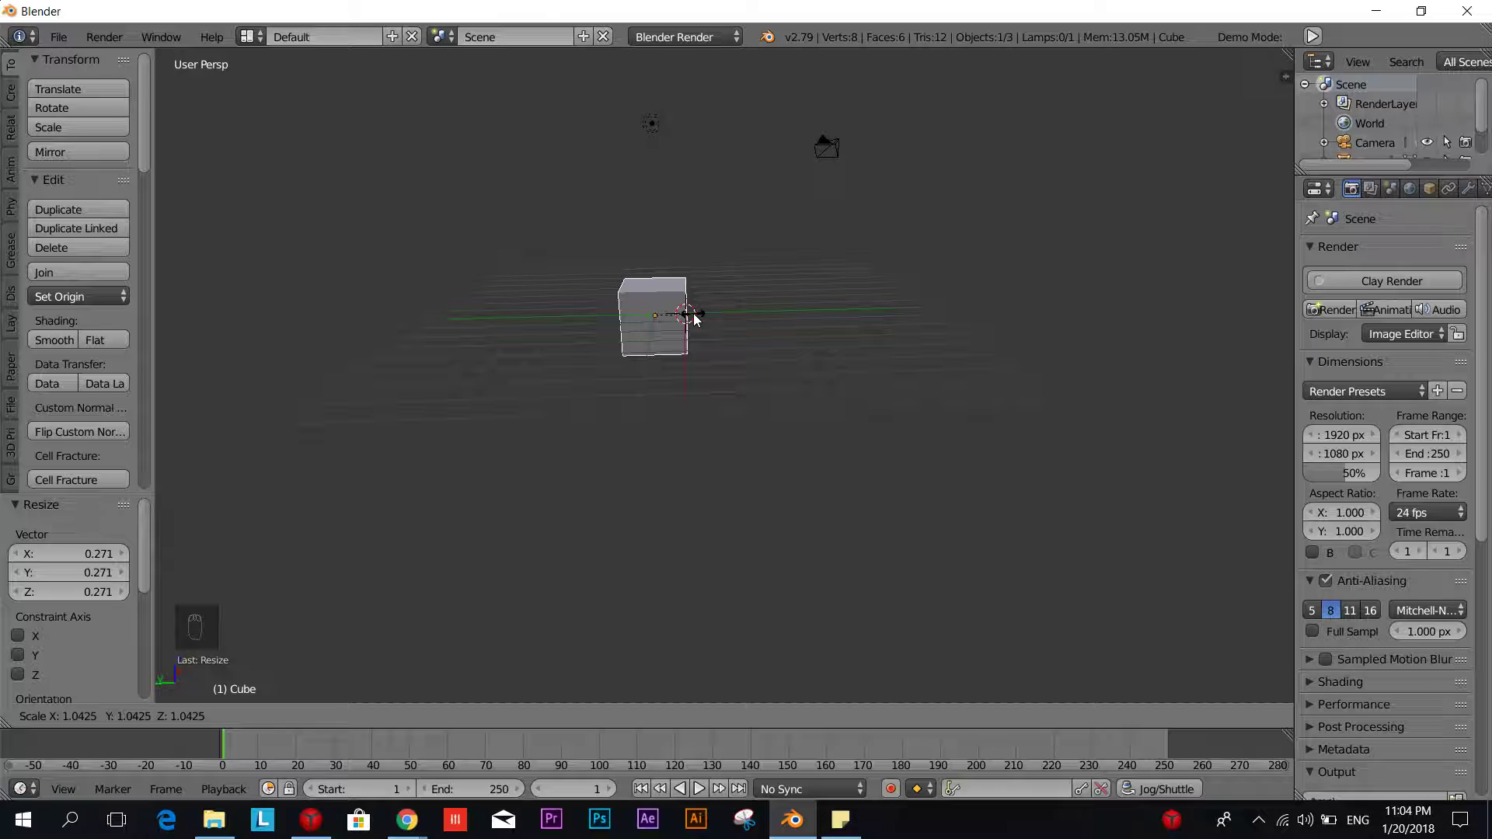
{"action": "key", "text": "z"}
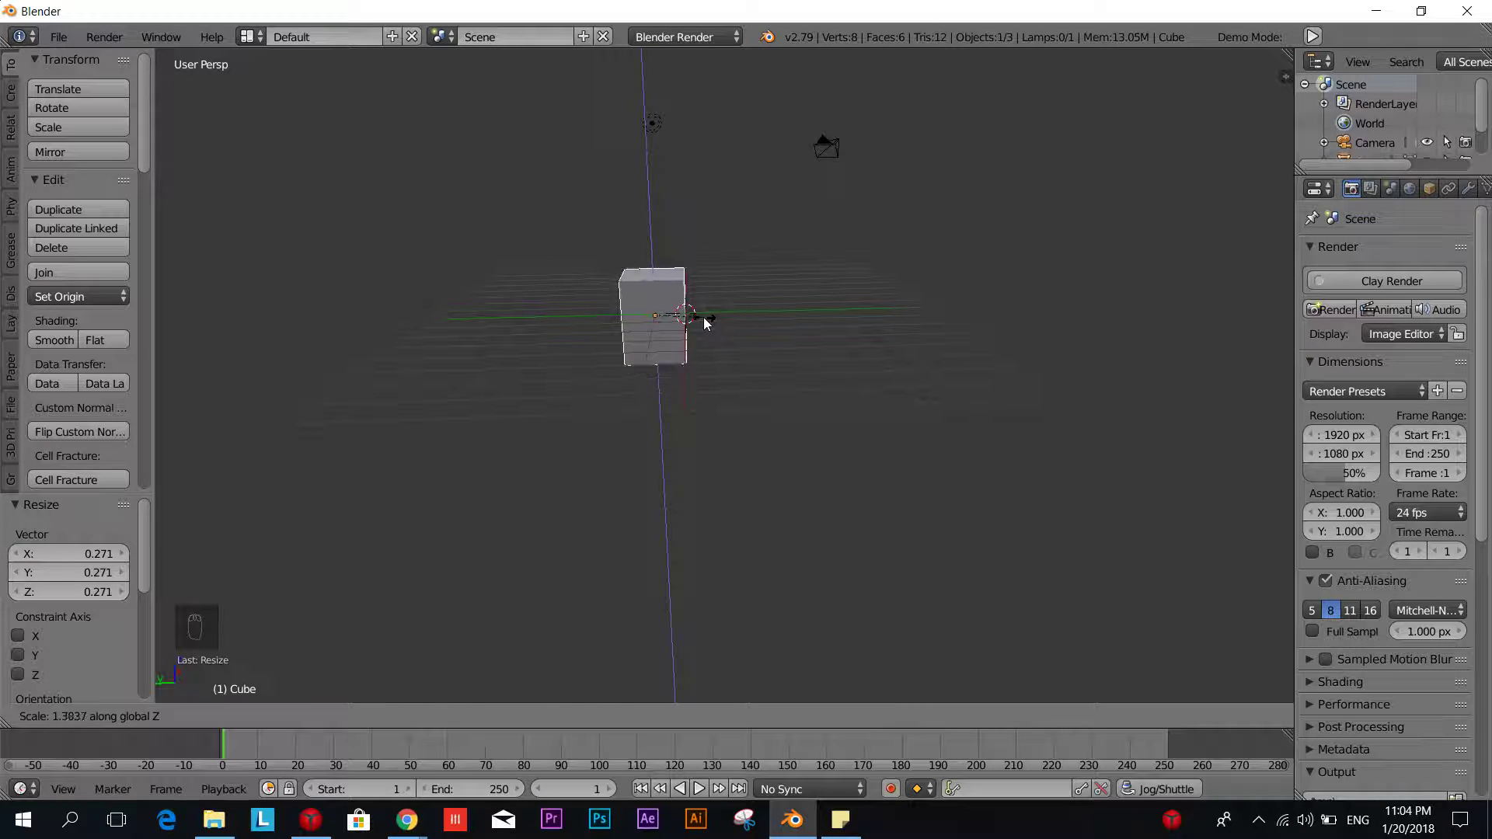
{"action": "left_click", "coordinate": [771, 310]}
Widen the tall block by scaling it about 8.79 along the X axis only
{"action": "middle_click_drag", "start_coordinate": [735, 338], "coordinate": [652, 354]}
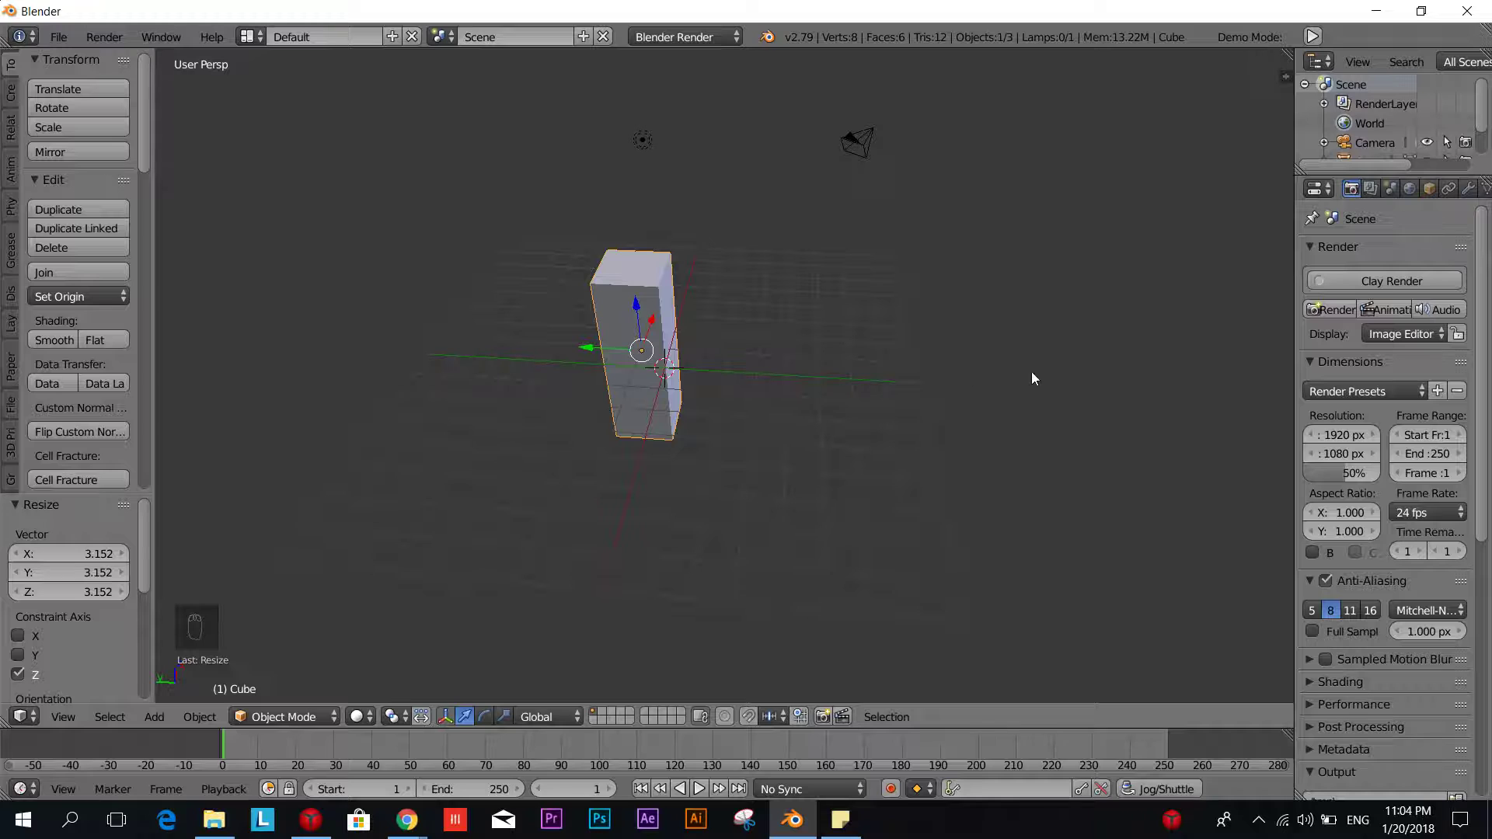
{"action": "middle_click_drag", "start_coordinate": [832, 390], "coordinate": [851, 414]}
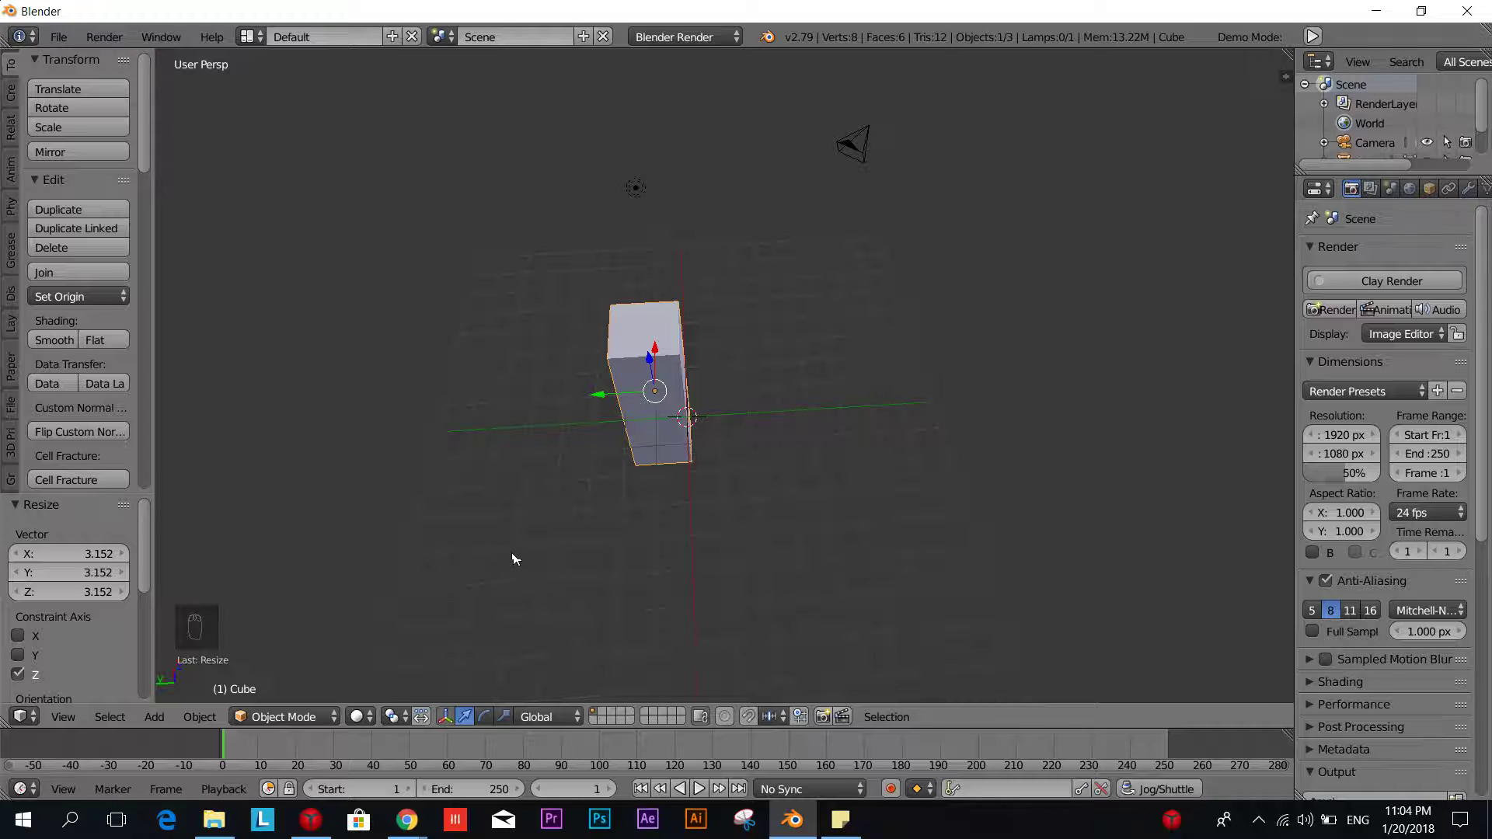
{"action": "middle_click_drag", "start_coordinate": [512, 559], "coordinate": [900, 284]}
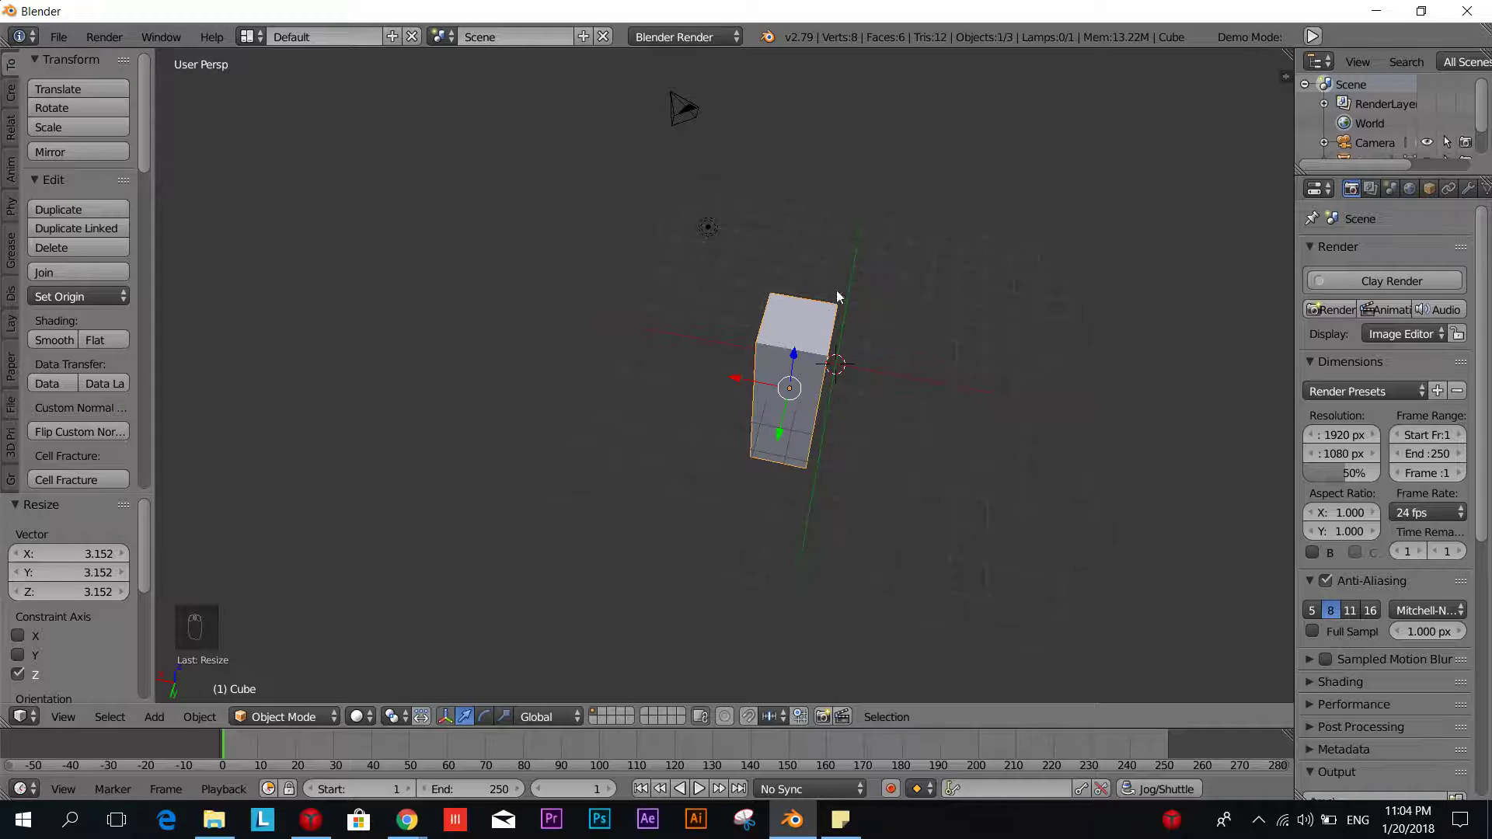
{"action": "key", "text": "s"}
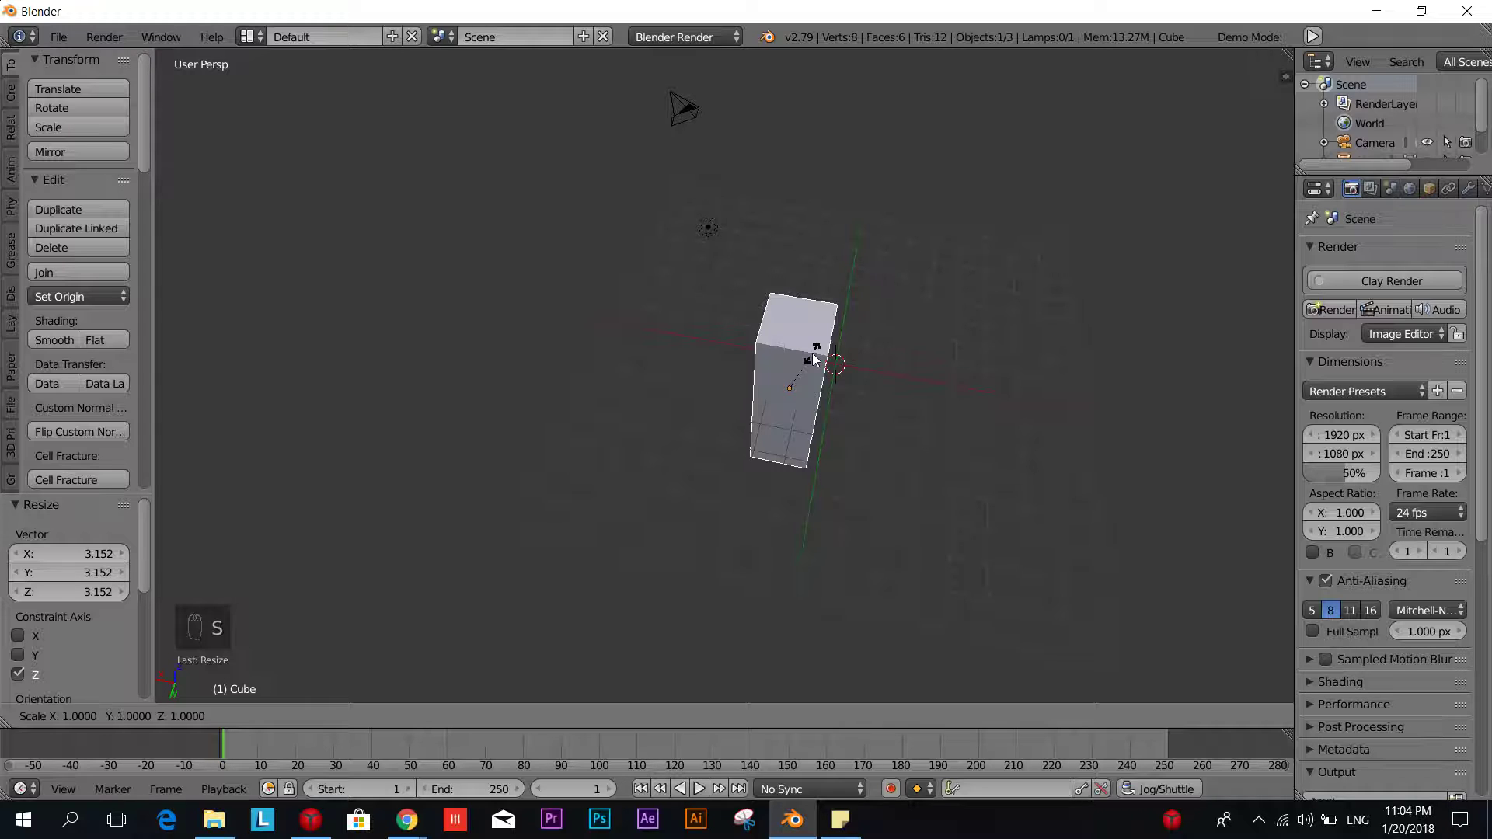
{"action": "key", "text": "x"}
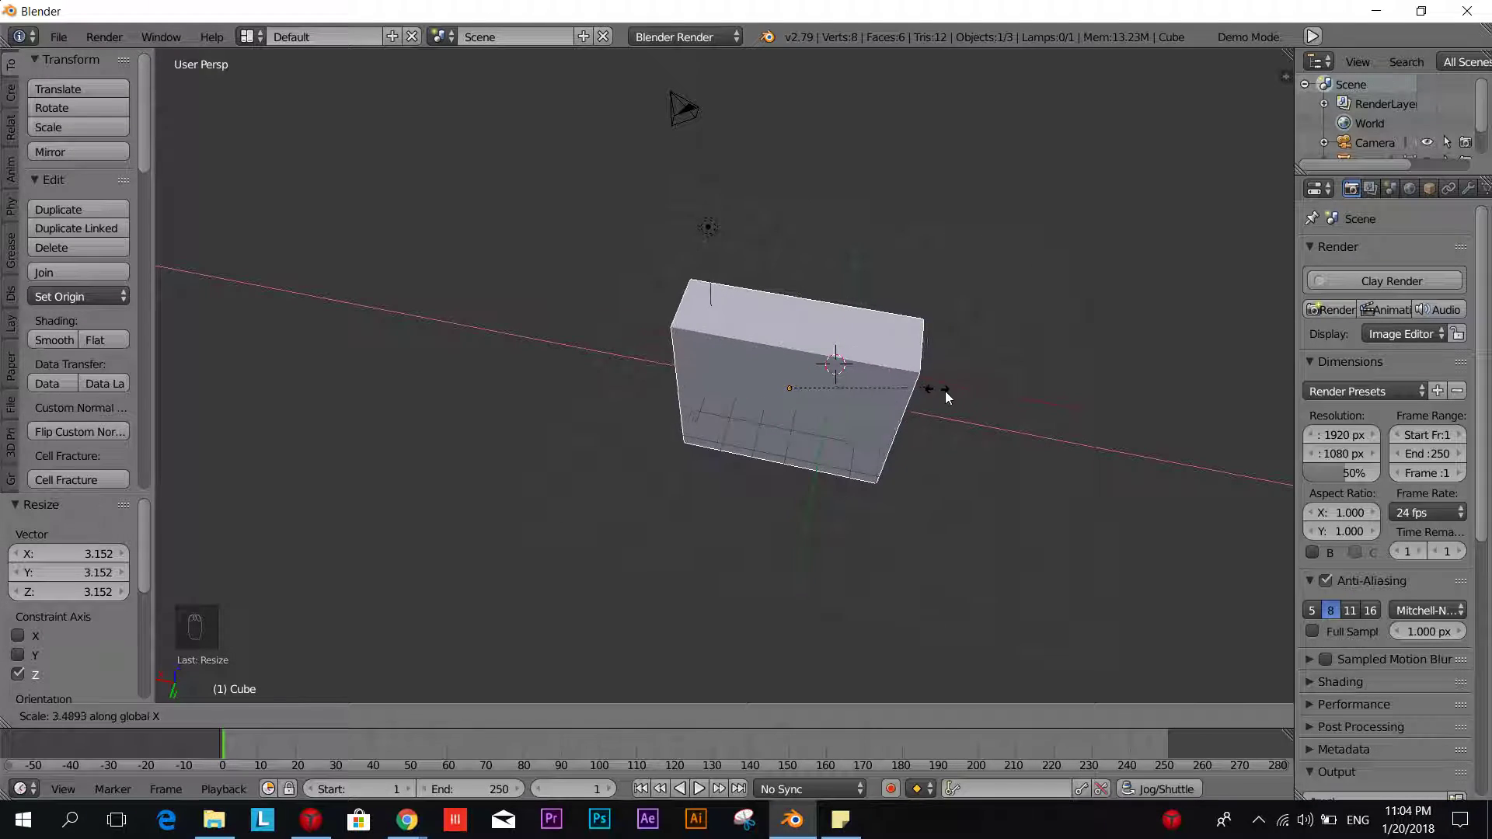
{"action": "left_click", "coordinate": [1133, 465]}
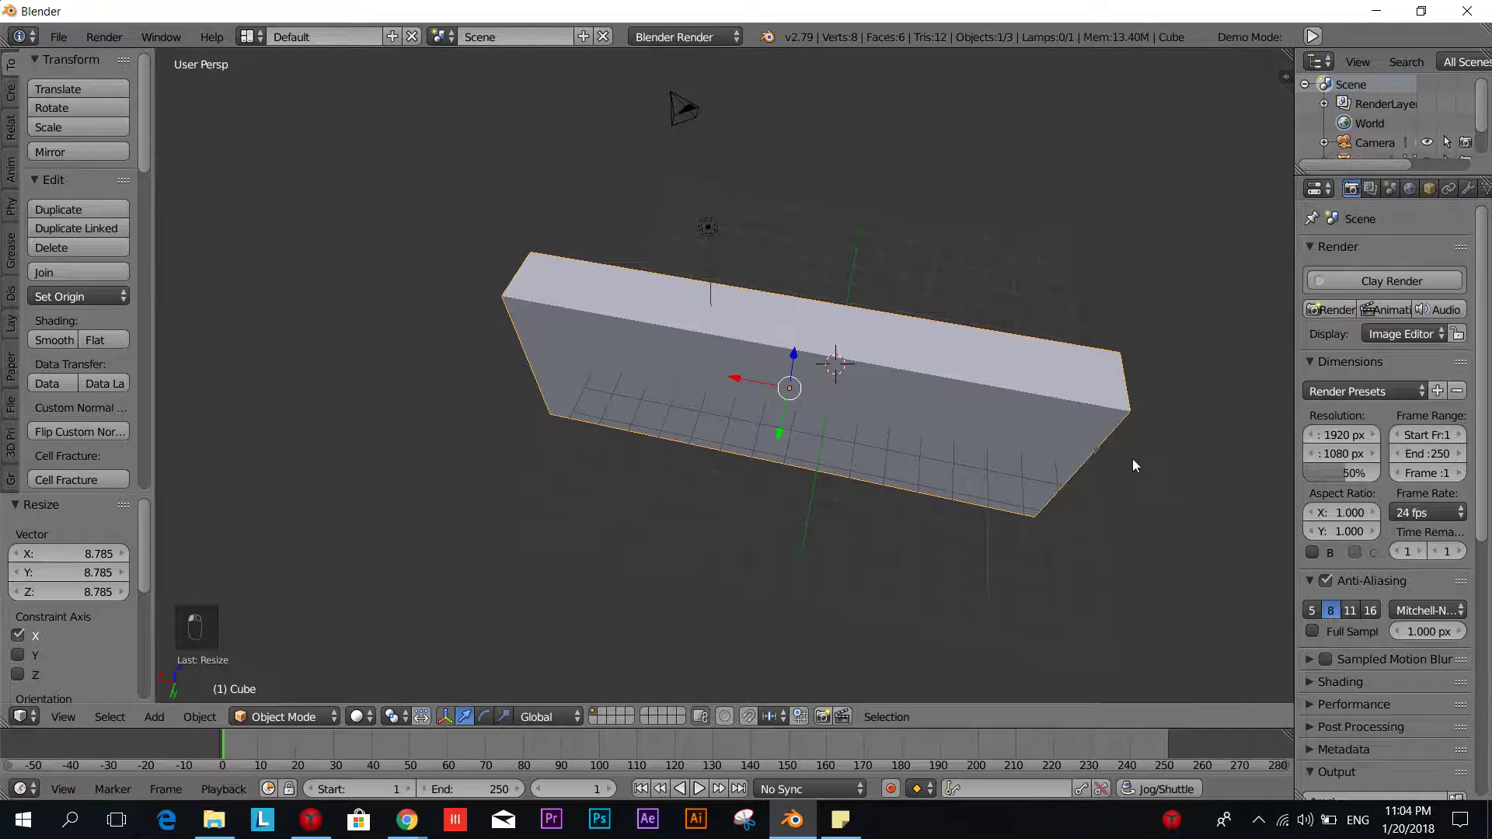
Scale the wide block uniformly on all axes by a factor of about 1.01
{"action": "middle_click_drag", "start_coordinate": [1134, 465], "coordinate": [786, 331]}
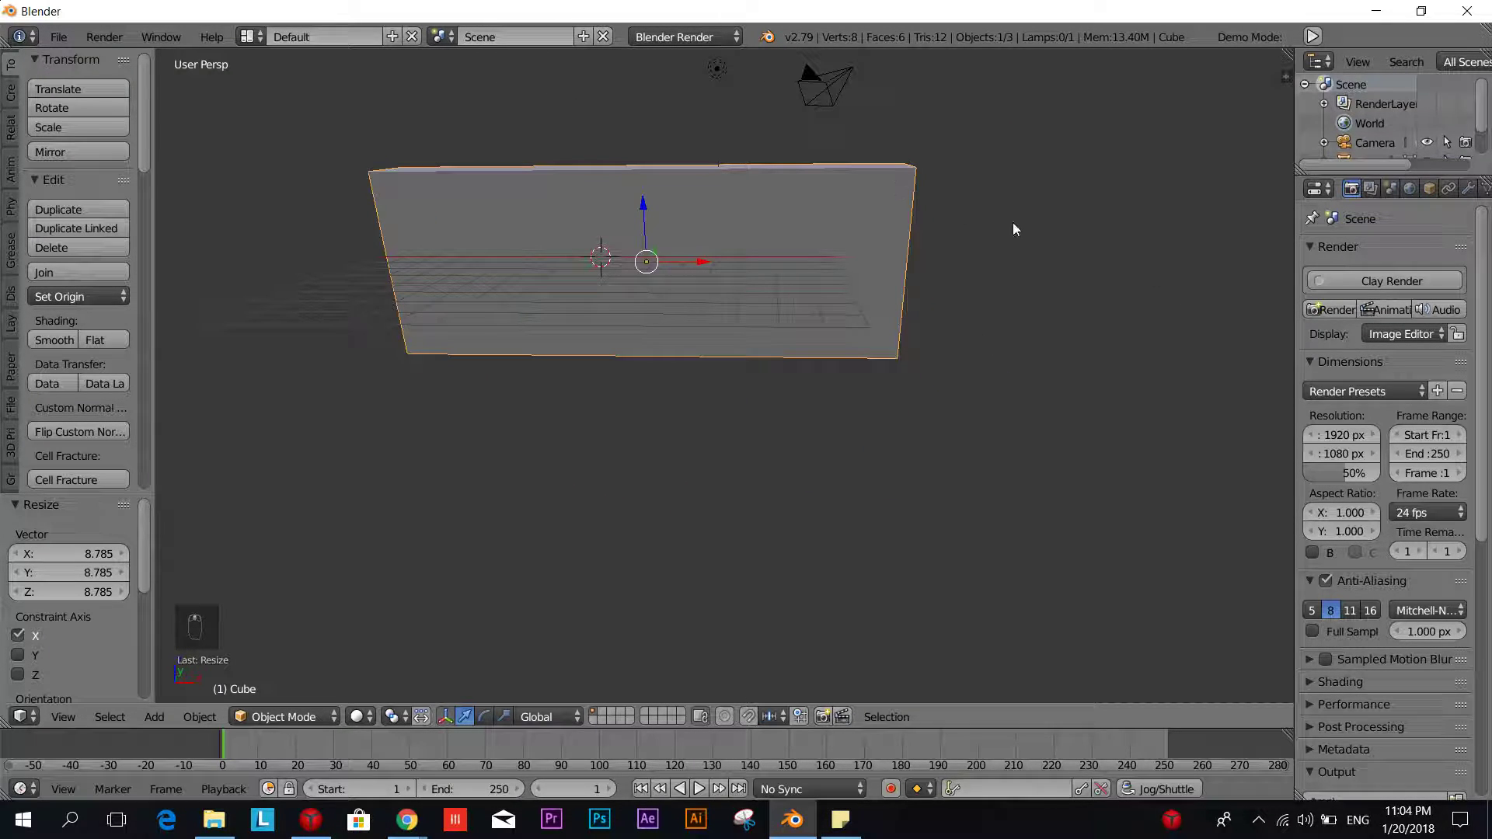
{"action": "key", "text": "s"}
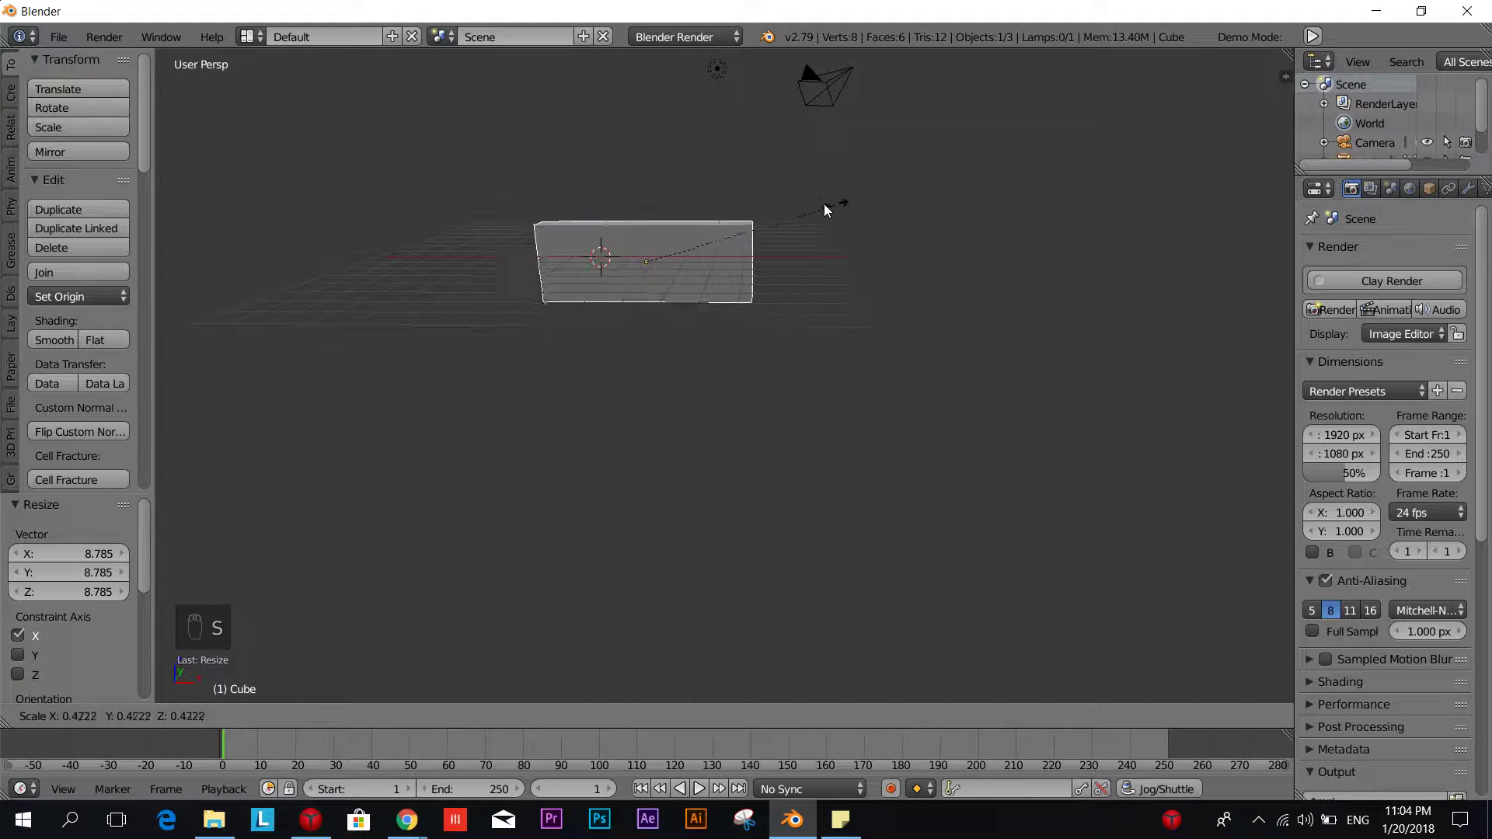
{"action": "left_click", "coordinate": [1127, 208]}
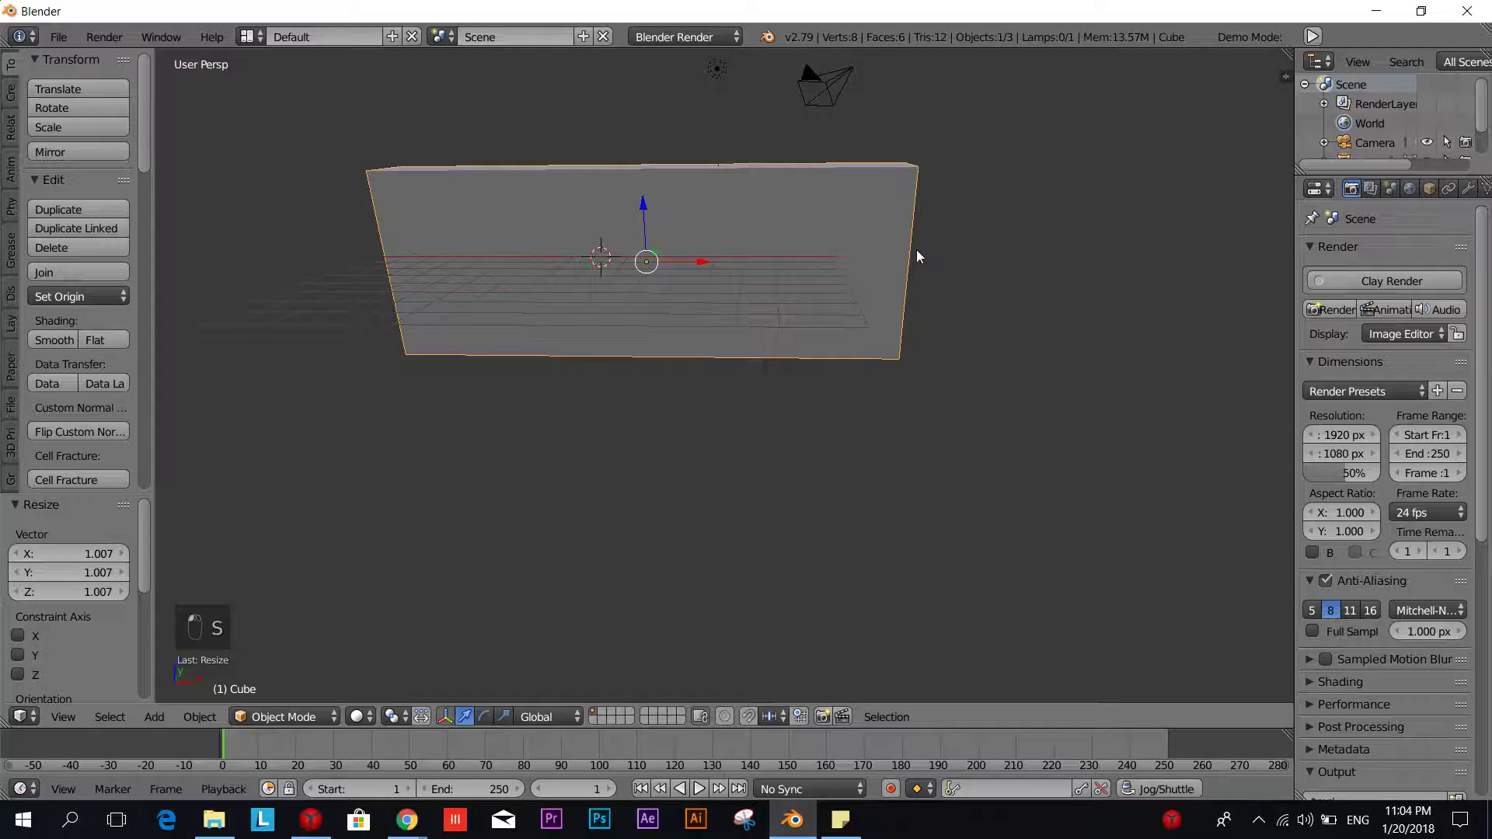
Thicken the block by scaling it about 2.99 along the Y axis only
{"action": "middle_click_drag", "start_coordinate": [917, 250], "coordinate": [750, 277]}
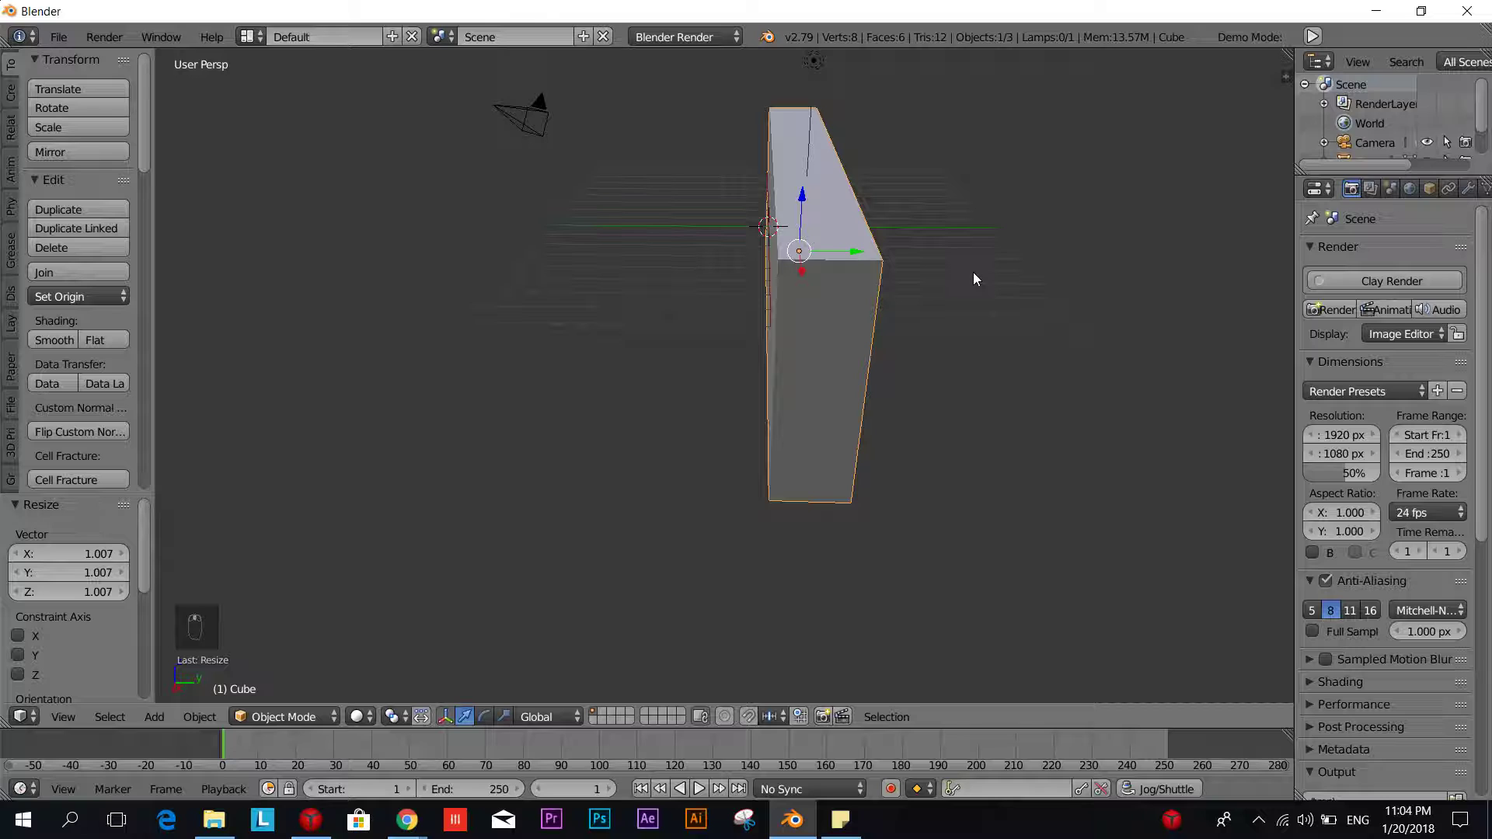
{"action": "middle_click_drag", "start_coordinate": [974, 272], "coordinate": [964, 287]}
{"action": "key", "text": "s"}
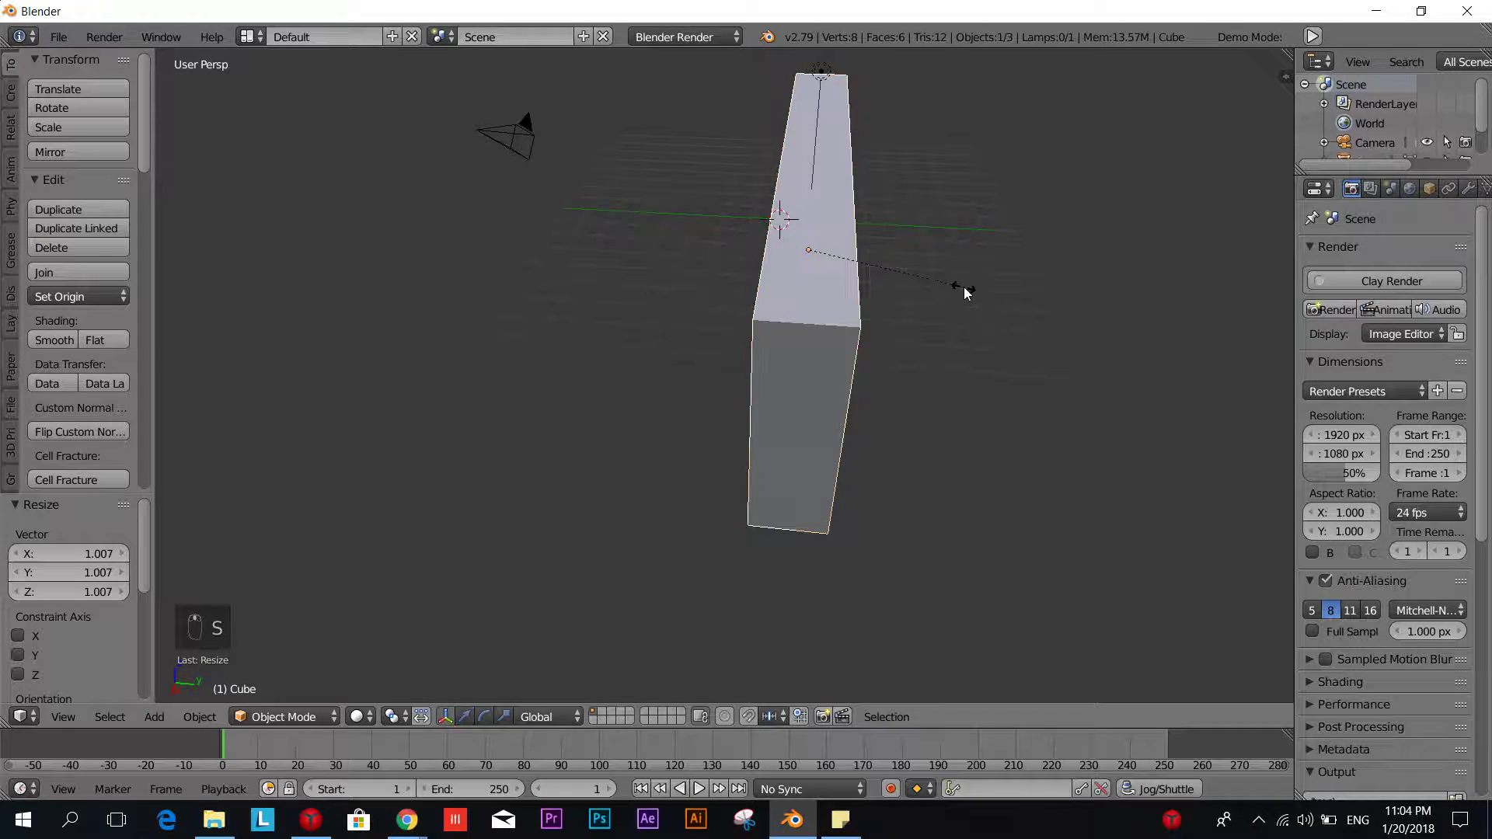
{"action": "key", "text": "y"}
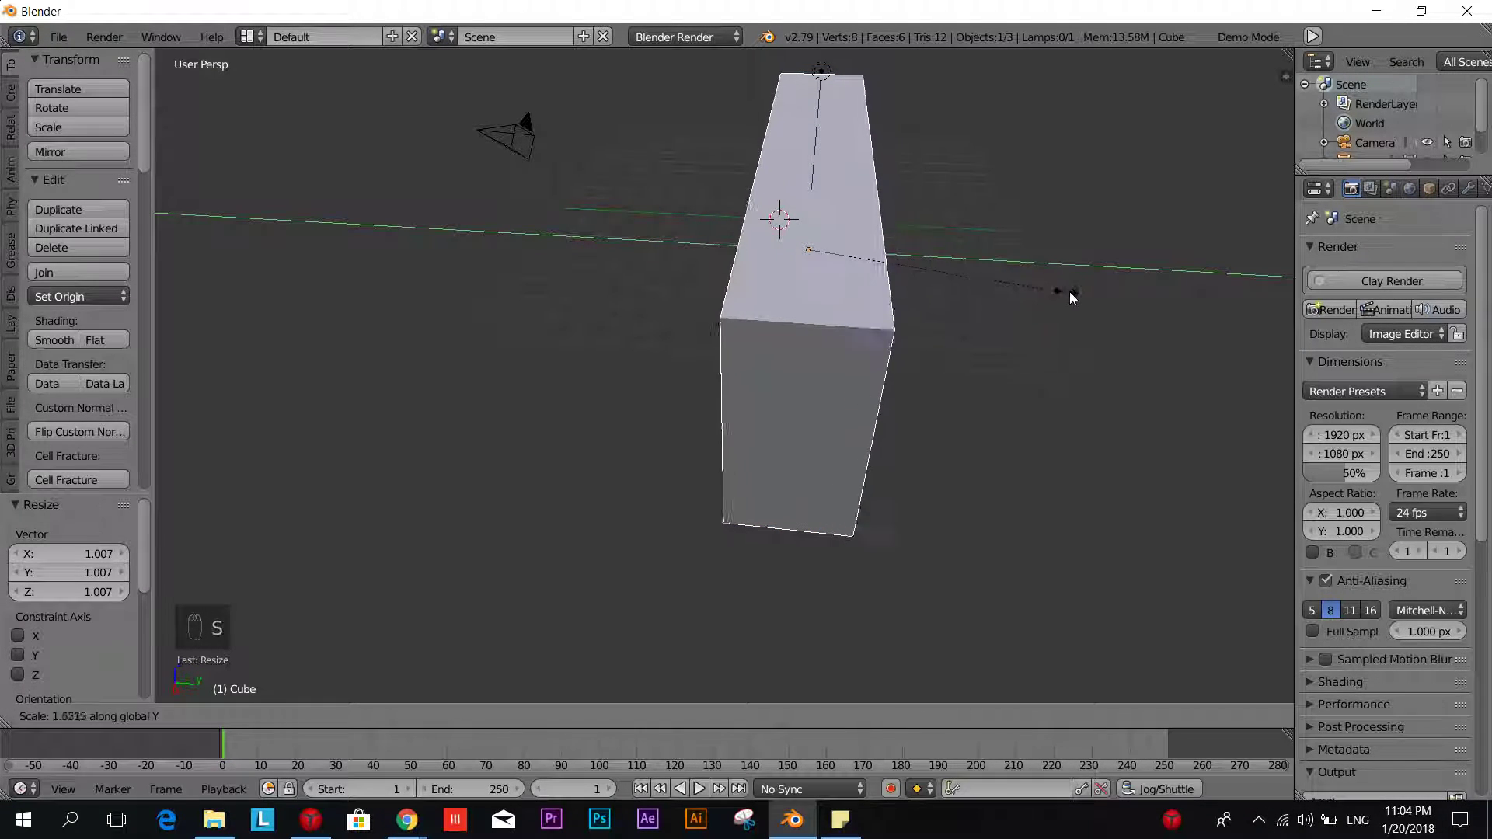
{"action": "left_click", "coordinate": [1282, 311]}
Lengthen the block further by scaling it about 1.74 along the X axis only
{"action": "middle_click_drag", "start_coordinate": [1007, 347], "coordinate": [903, 300]}
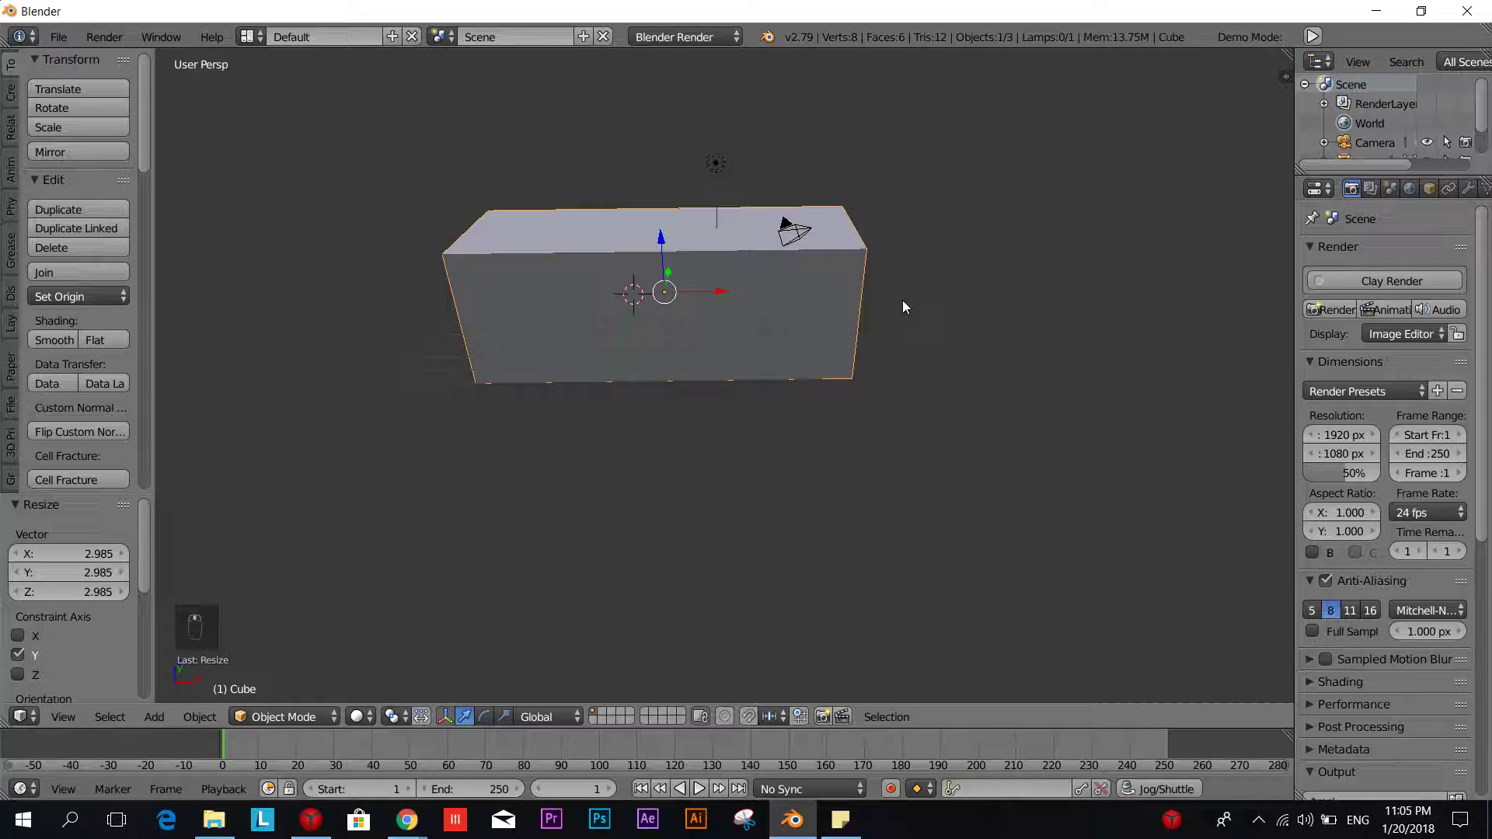
{"action": "key", "text": "s"}
{"action": "key", "text": "x"}
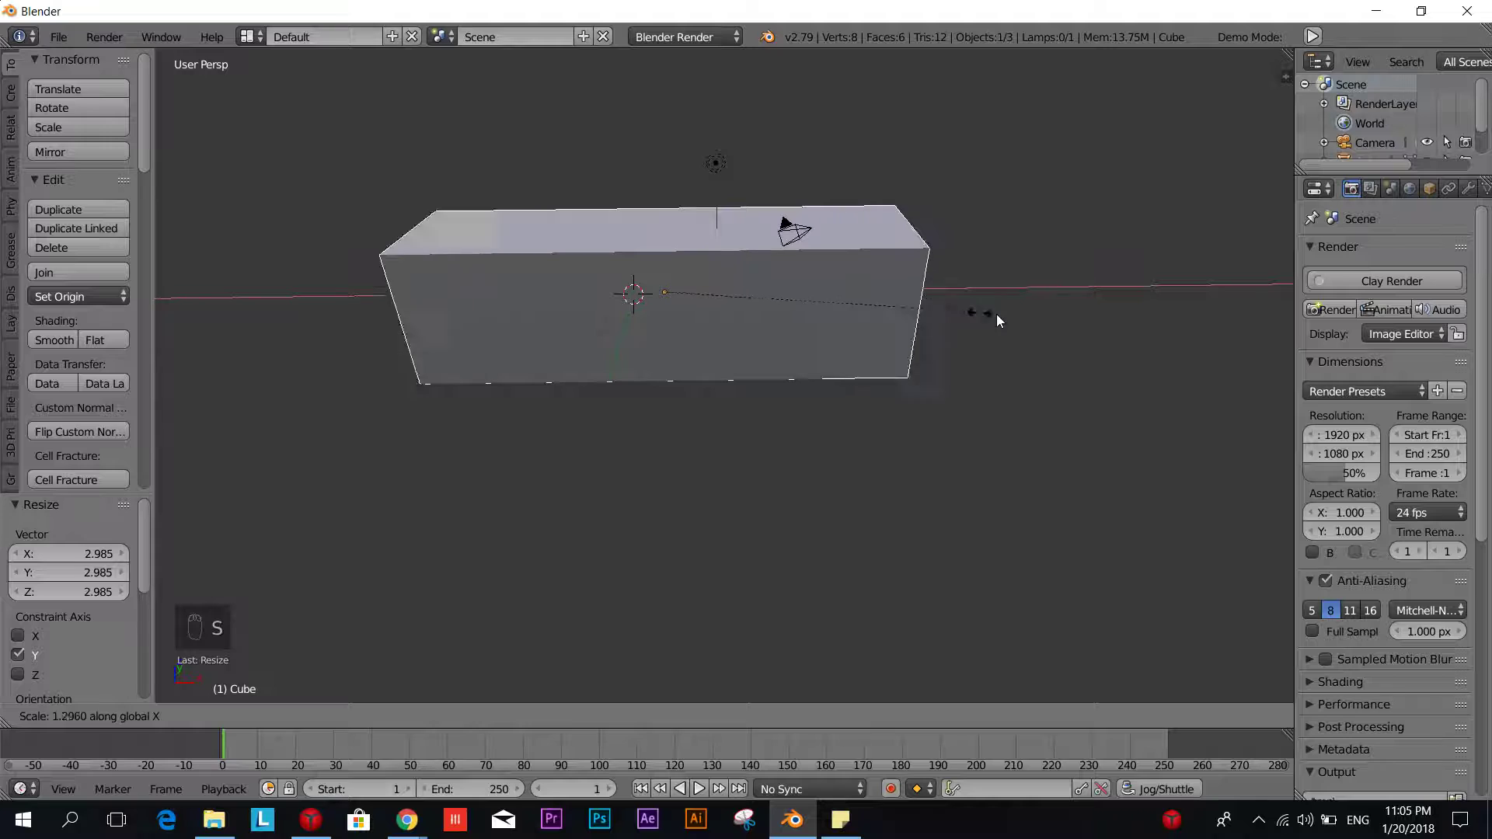
{"action": "left_click", "coordinate": [1076, 322]}
Increase the block's height by scaling it about 1.54 along the Z axis only
{"action": "middle_click_drag", "start_coordinate": [833, 322], "coordinate": [907, 326]}
{"action": "key", "text": "s"}
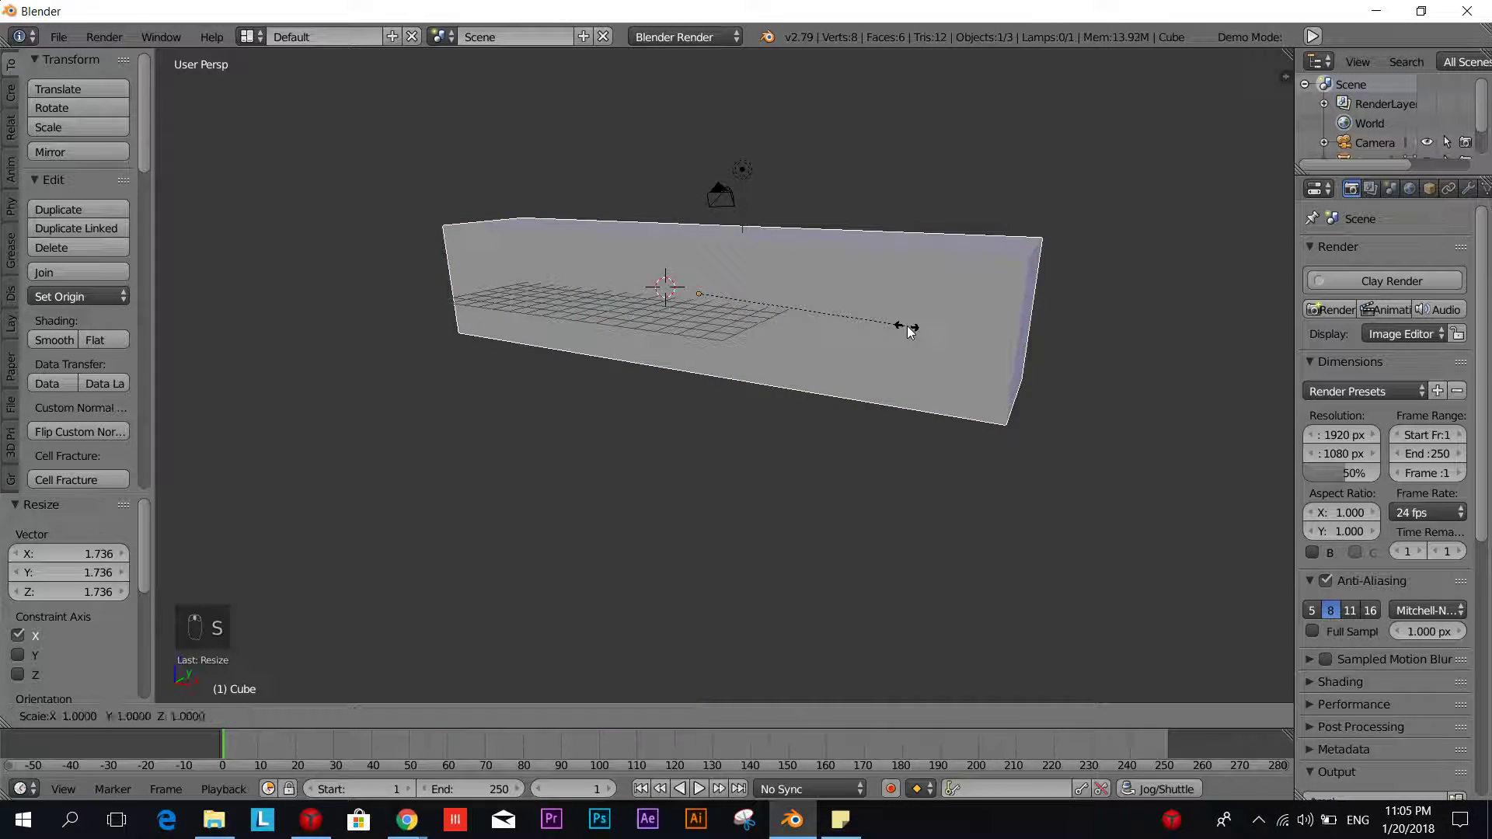
{"action": "key", "text": "z"}
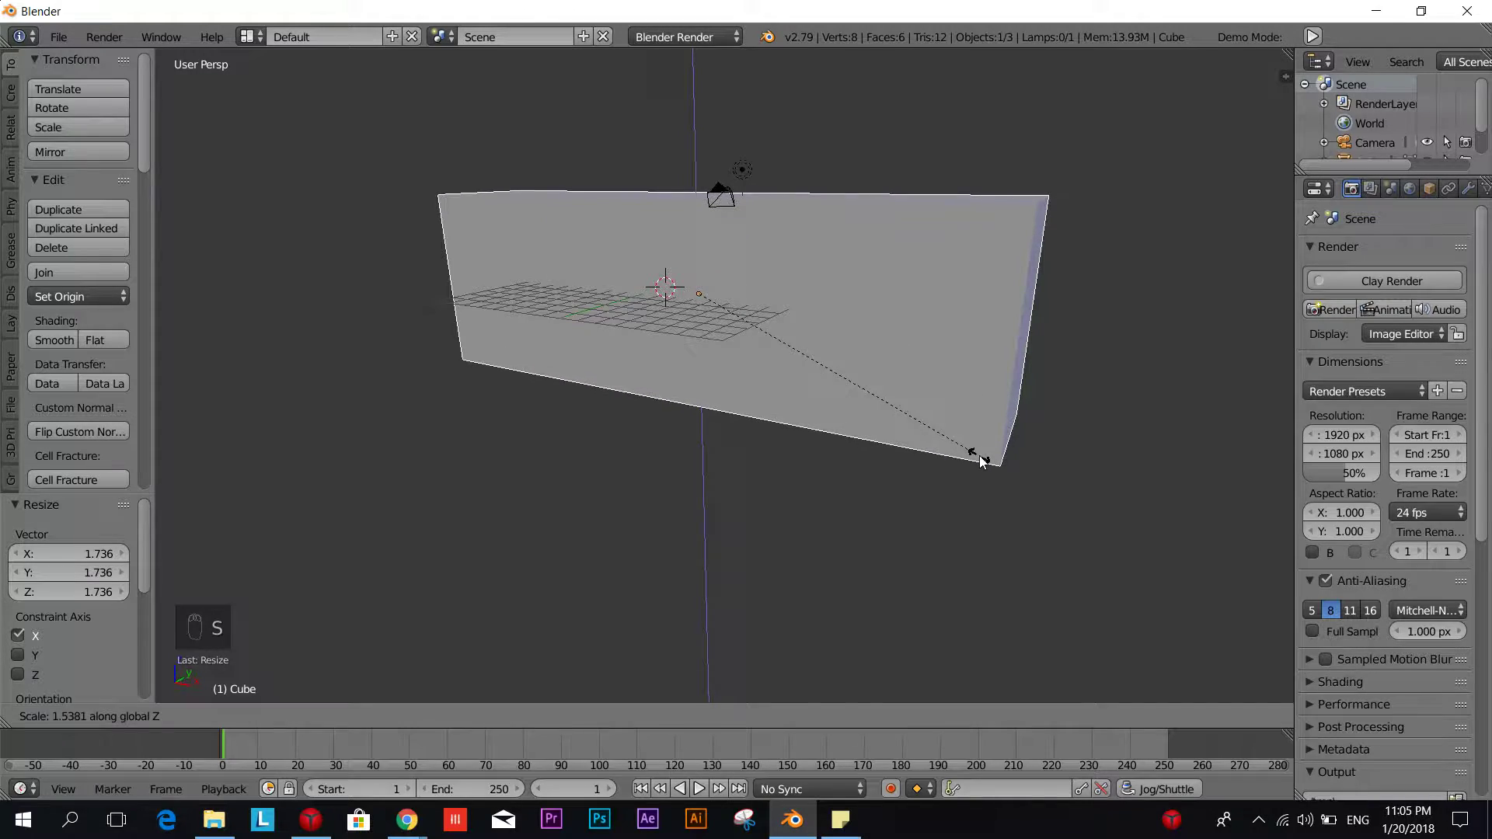
{"action": "left_click", "coordinate": [976, 457]}
{"action": "middle_click_drag", "start_coordinate": [953, 456], "coordinate": [898, 321]}
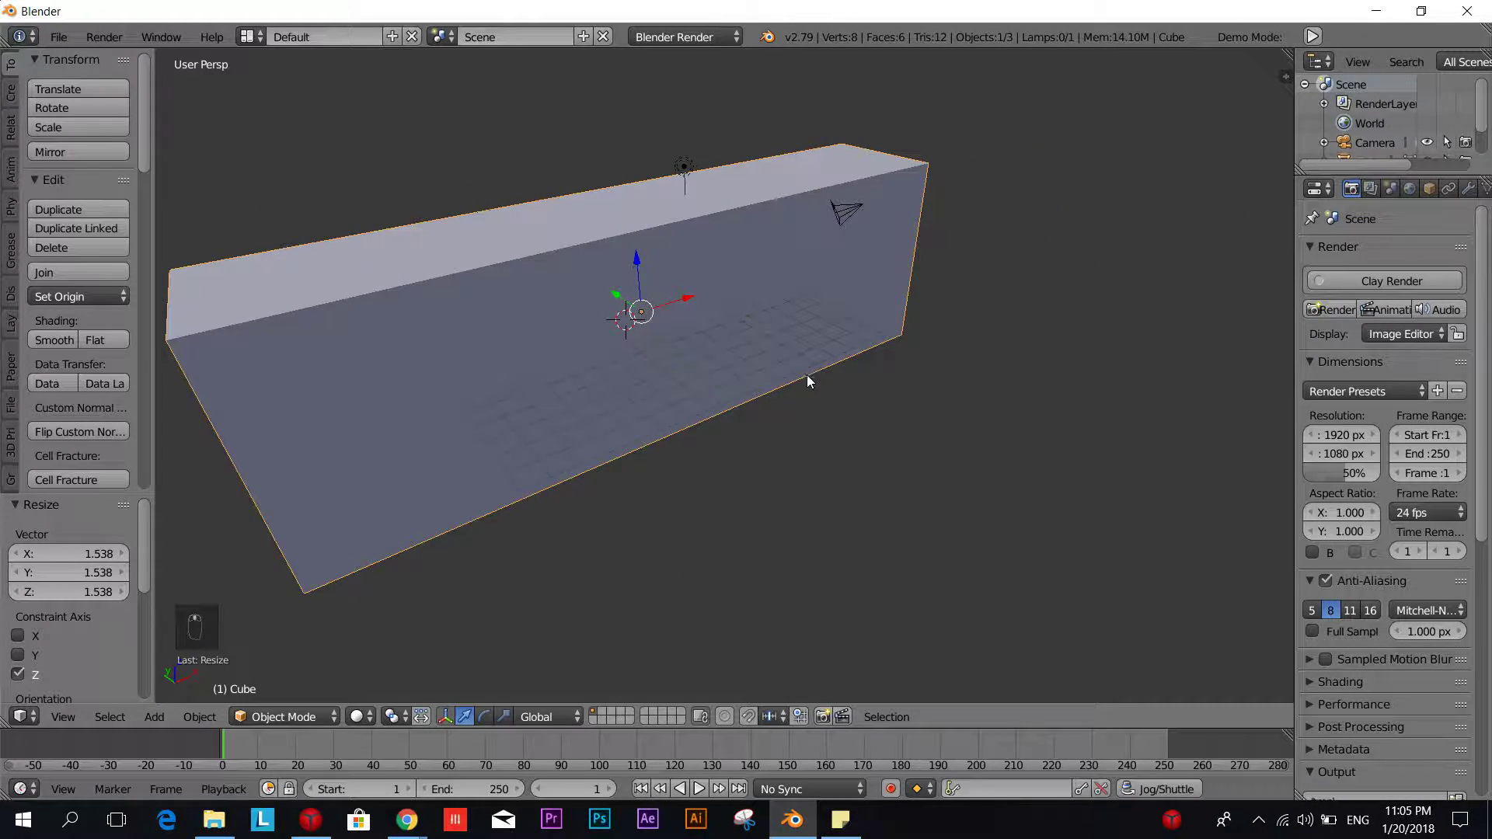
{"action": "middle_click_drag", "start_coordinate": [808, 381], "coordinate": [687, 377]}
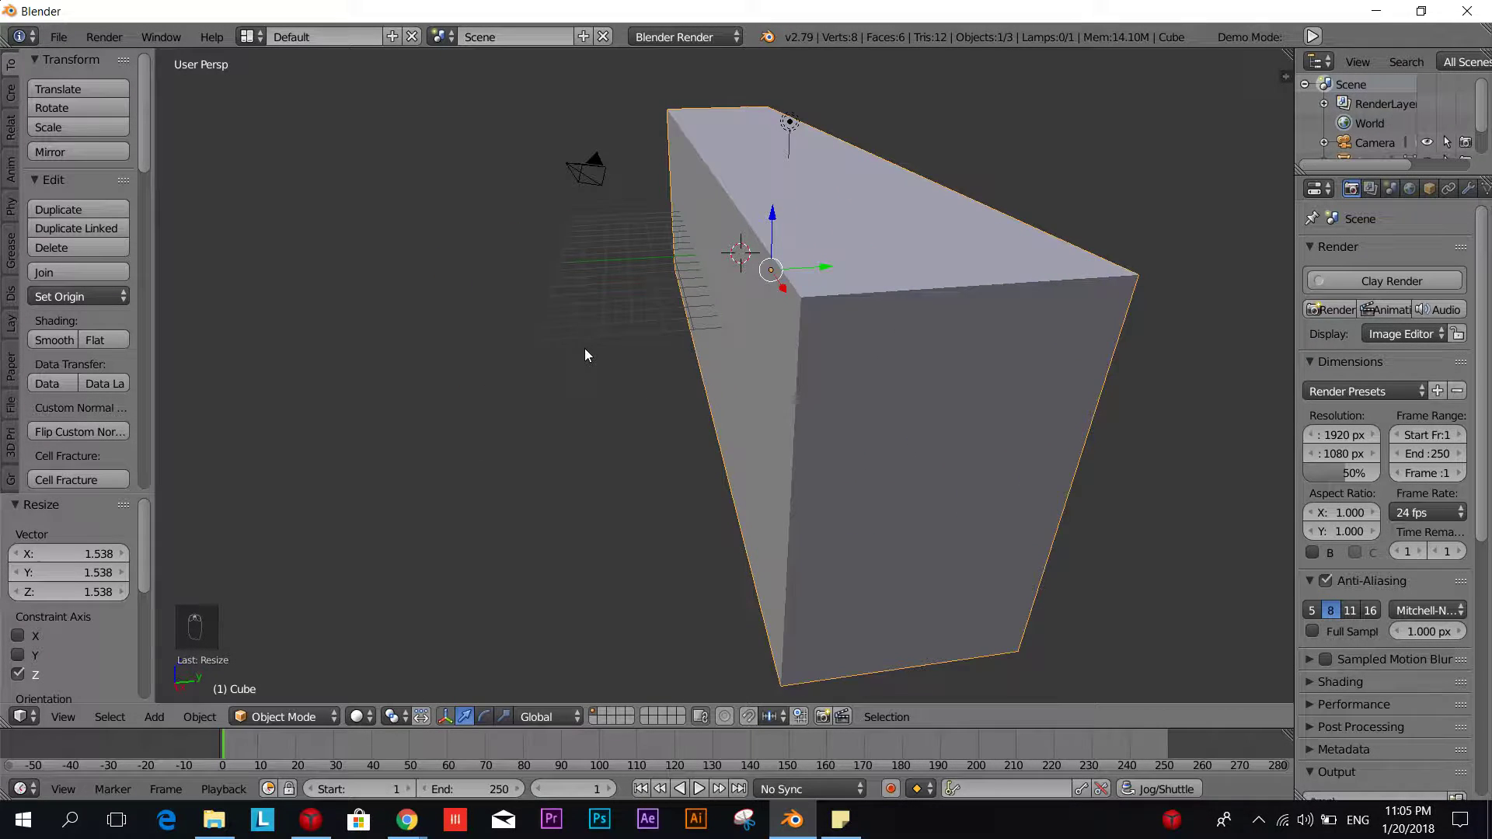
Inspect the scaled block from its ends and long sides, both close up and from farther away
{"action": "scroll", "coordinate": [585, 351], "scroll_direction": "down", "scroll_amount": 3}
{"action": "middle_click_drag", "start_coordinate": [586, 351], "coordinate": [646, 340]}
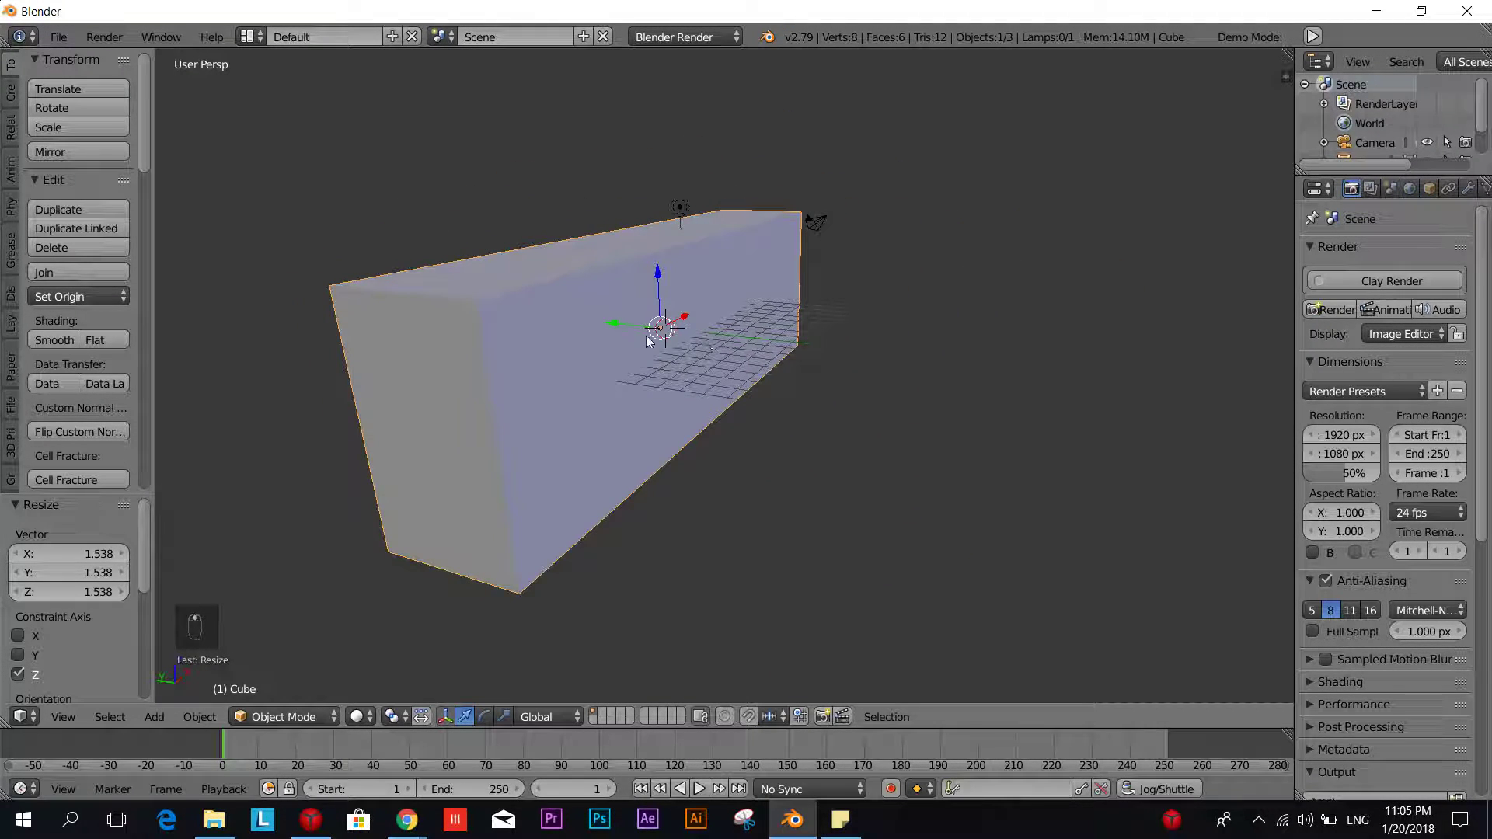
{"action": "middle_click_drag", "start_coordinate": [510, 360], "coordinate": [745, 368]}
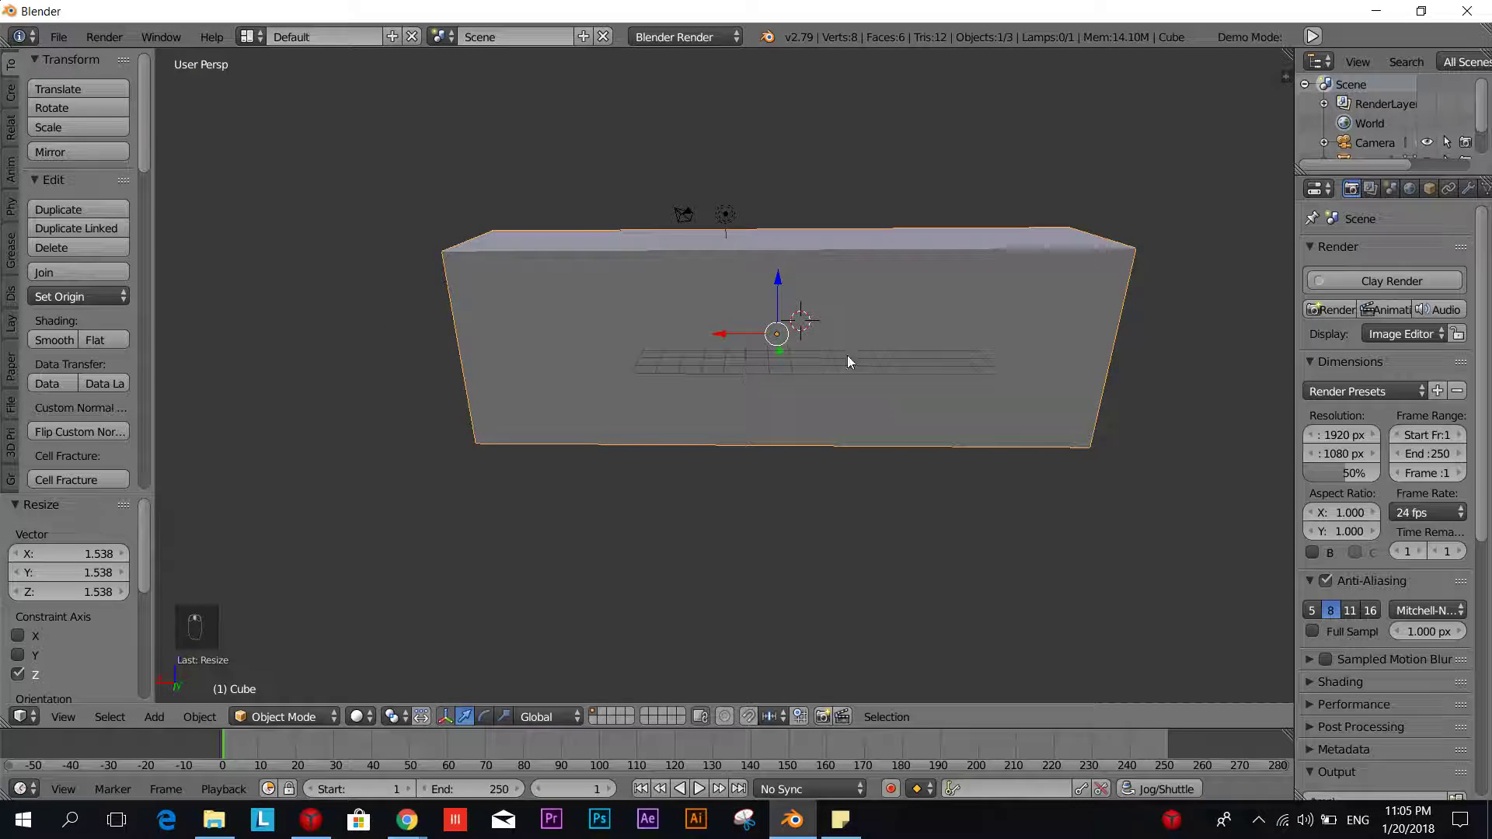
{"action": "middle_click_drag", "start_coordinate": [848, 361], "coordinate": [666, 360]}
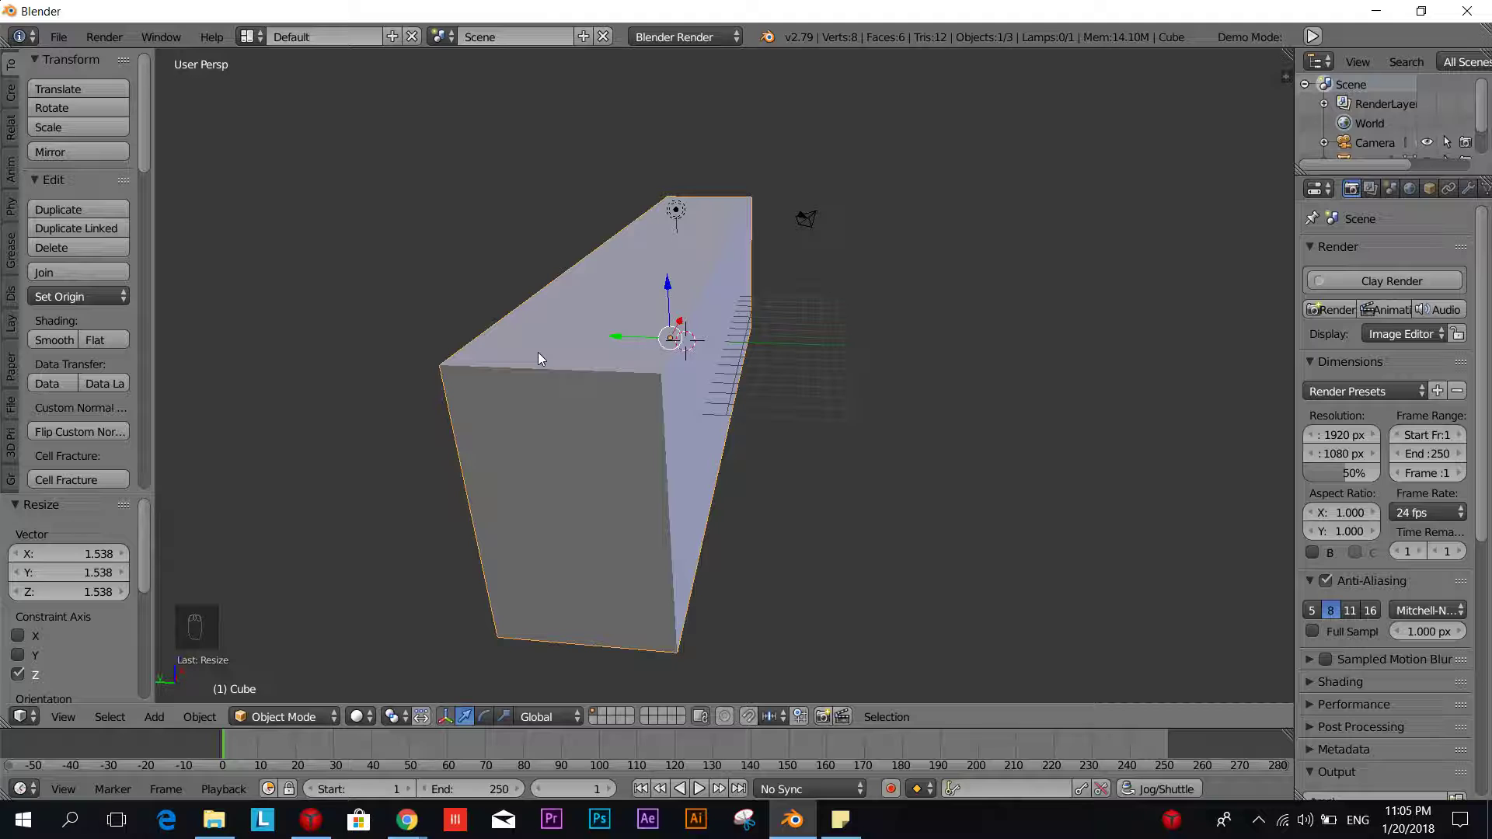
{"action": "middle_click_drag", "start_coordinate": [538, 352], "coordinate": [732, 344]}
{"action": "scroll", "coordinate": [733, 344], "scroll_direction": "up", "scroll_amount": 3}
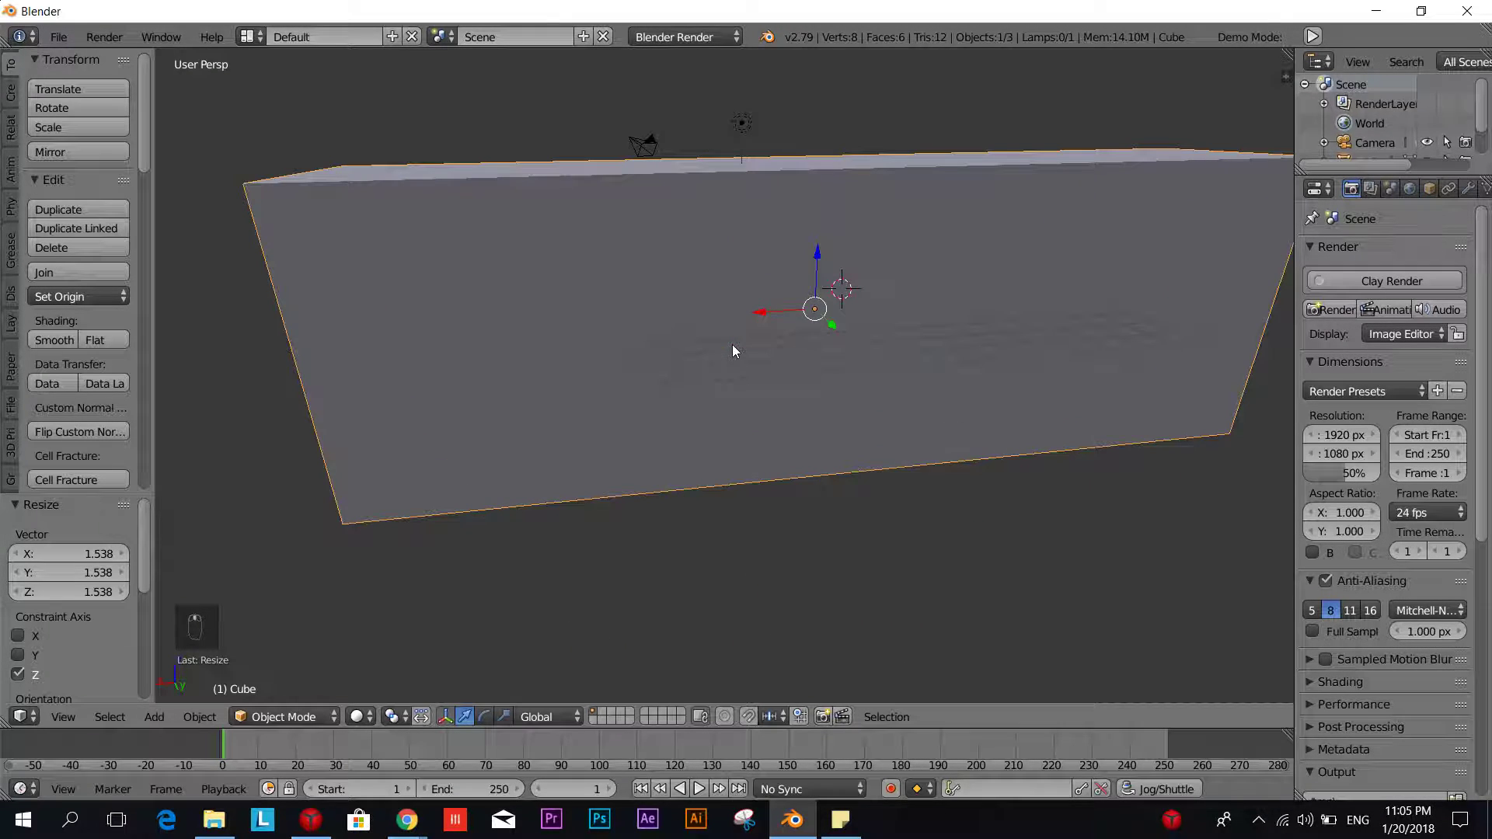
{"action": "scroll", "coordinate": [733, 345], "scroll_direction": "down", "scroll_amount": 4}
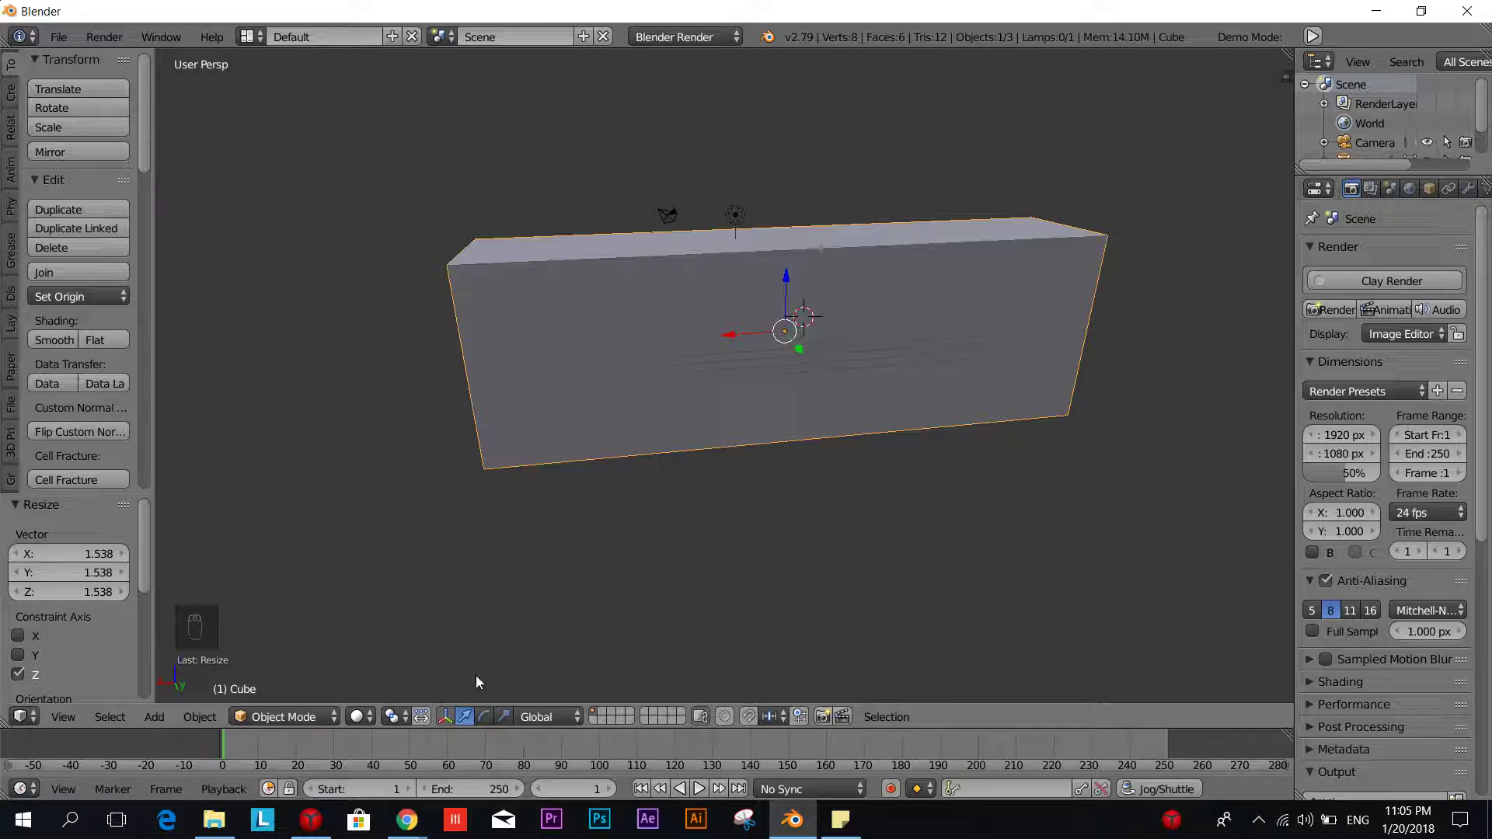
{"action": "mouse_move", "coordinate": [935, 447]}
{"action": "middle_mouse_down"}
{"action": "mouse_move", "coordinate": [746, 440]}
{"action": "mouse_move", "coordinate": [918, 438]}
{"action": "middle_mouse_up"}
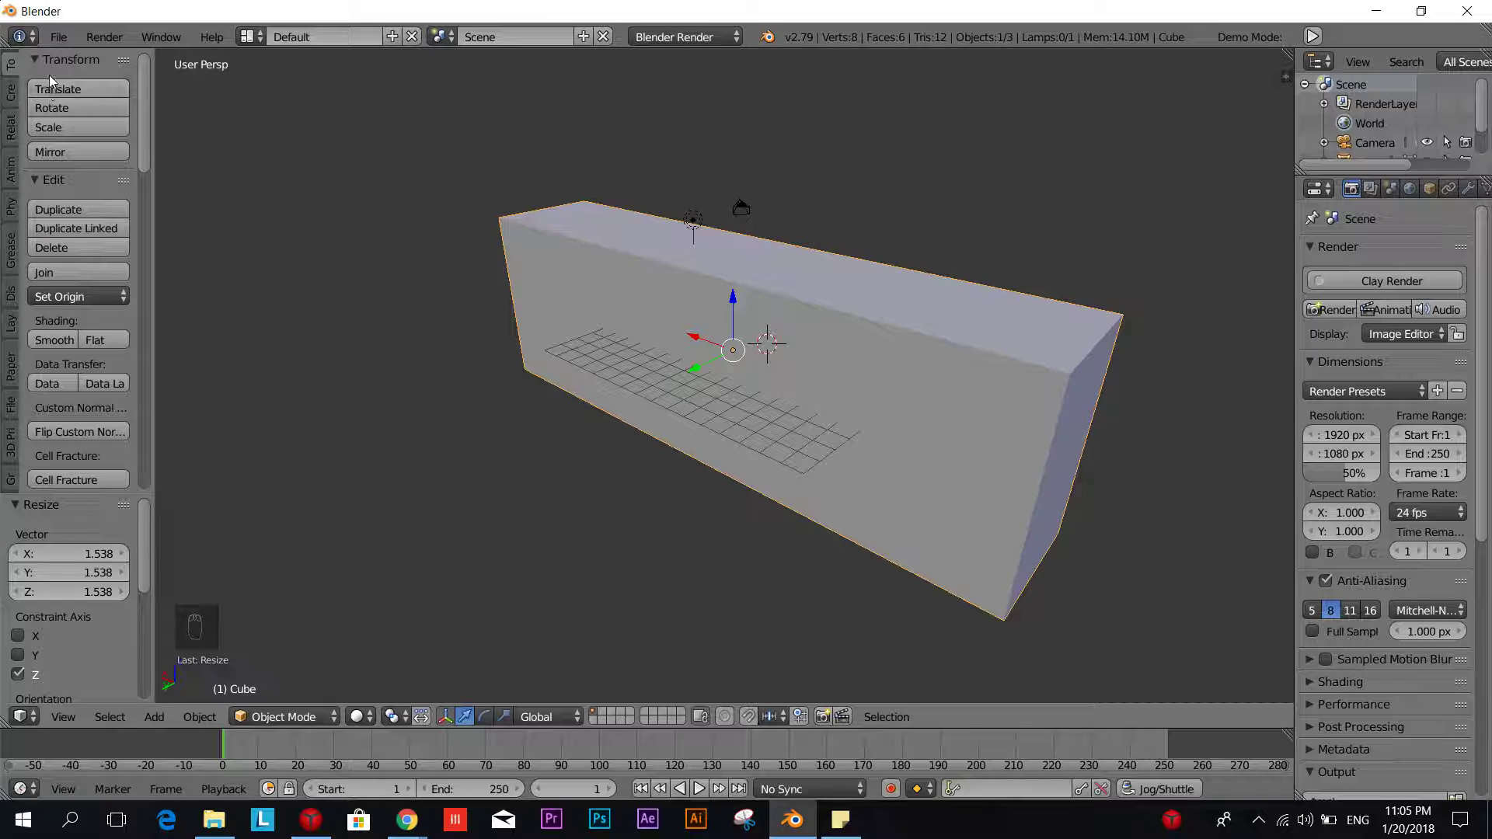
Save the scene to the D: drive as "Exercise Wall.blend"
{"action": "left_click", "coordinate": [51, 43]}
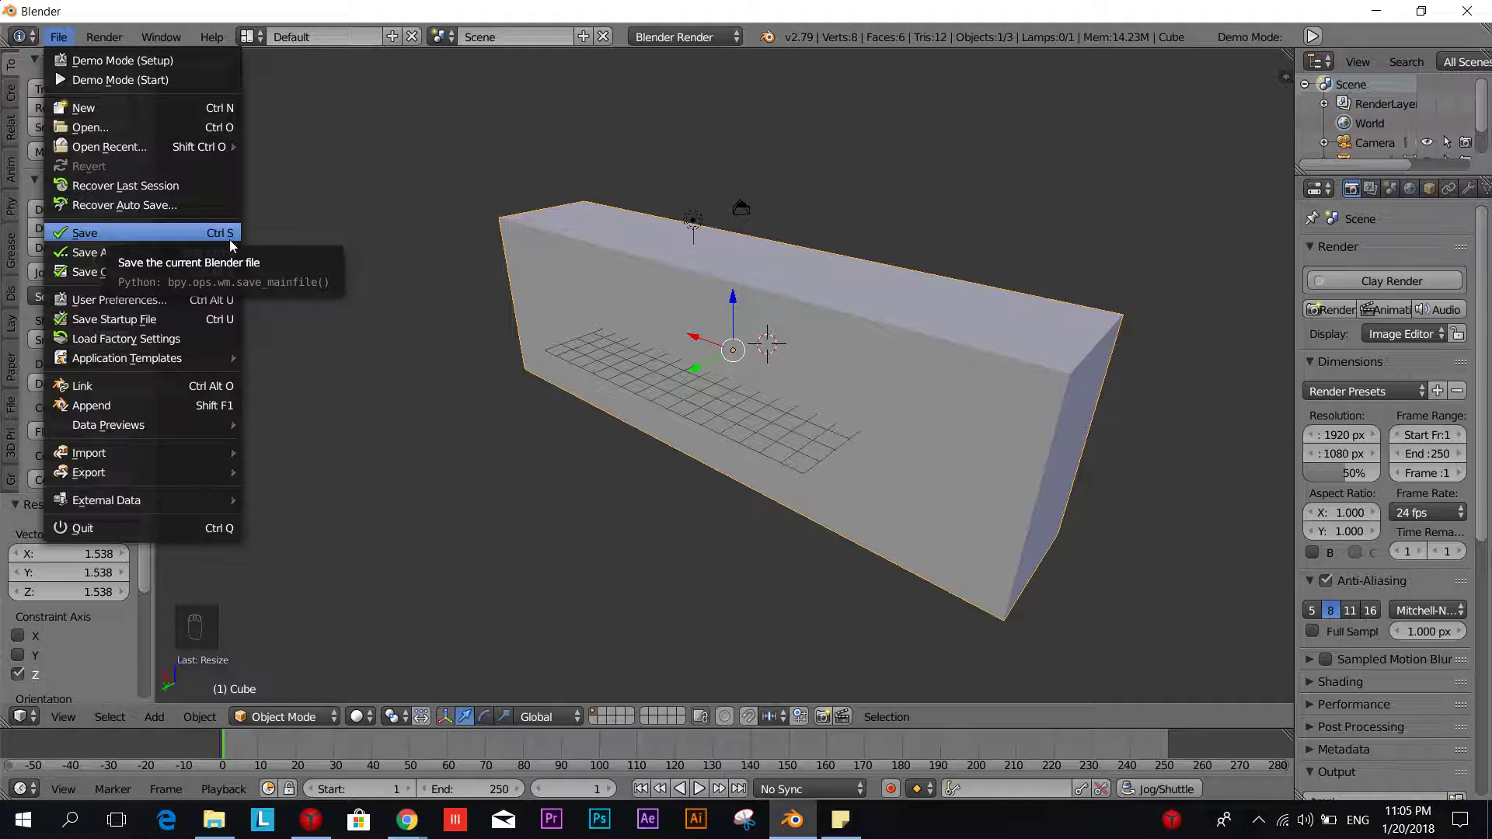
{"action": "left_click", "coordinate": [195, 235]}
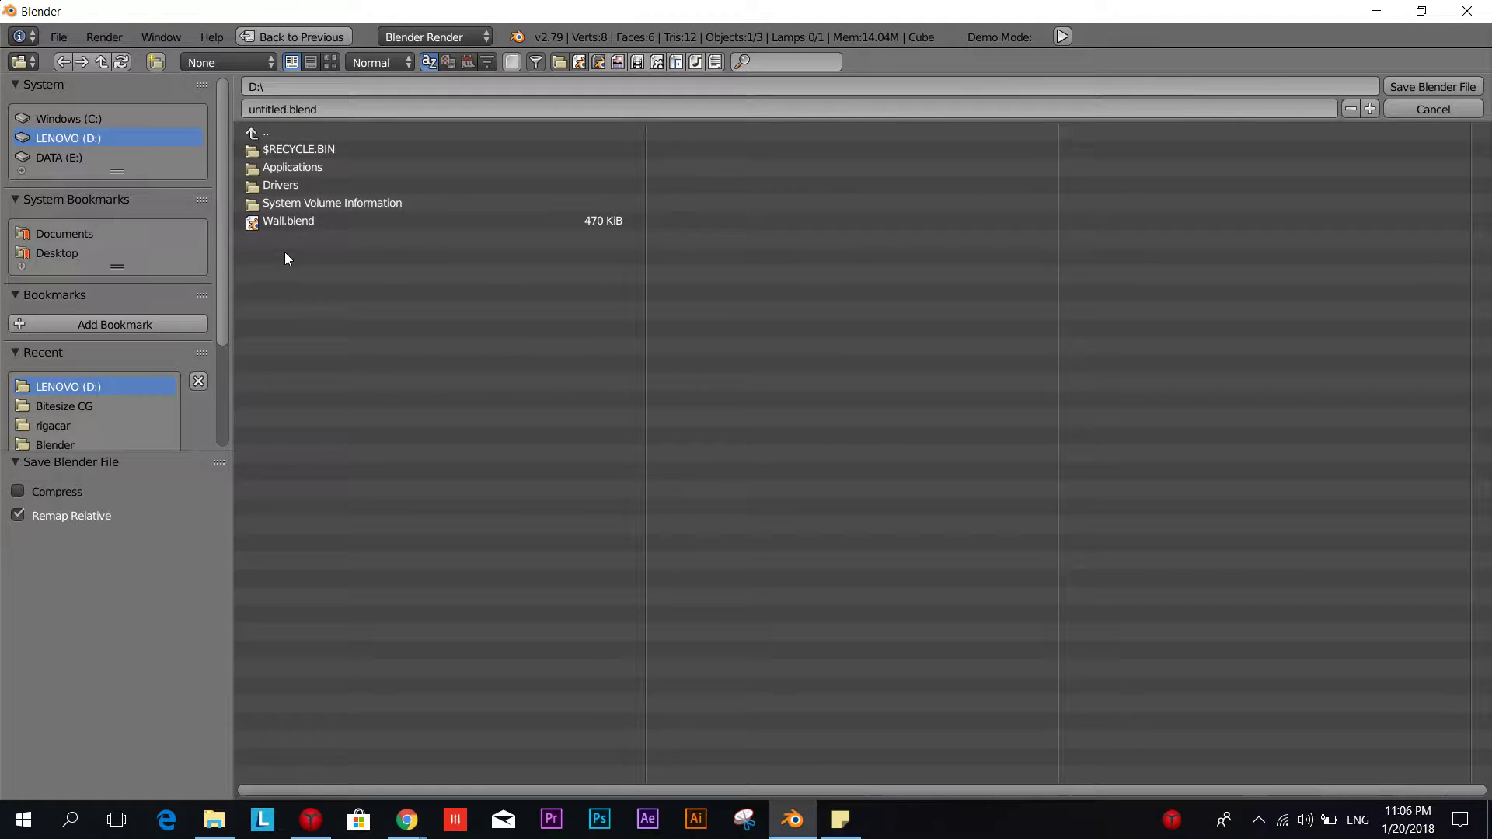
{"action": "left_click", "coordinate": [339, 103]}
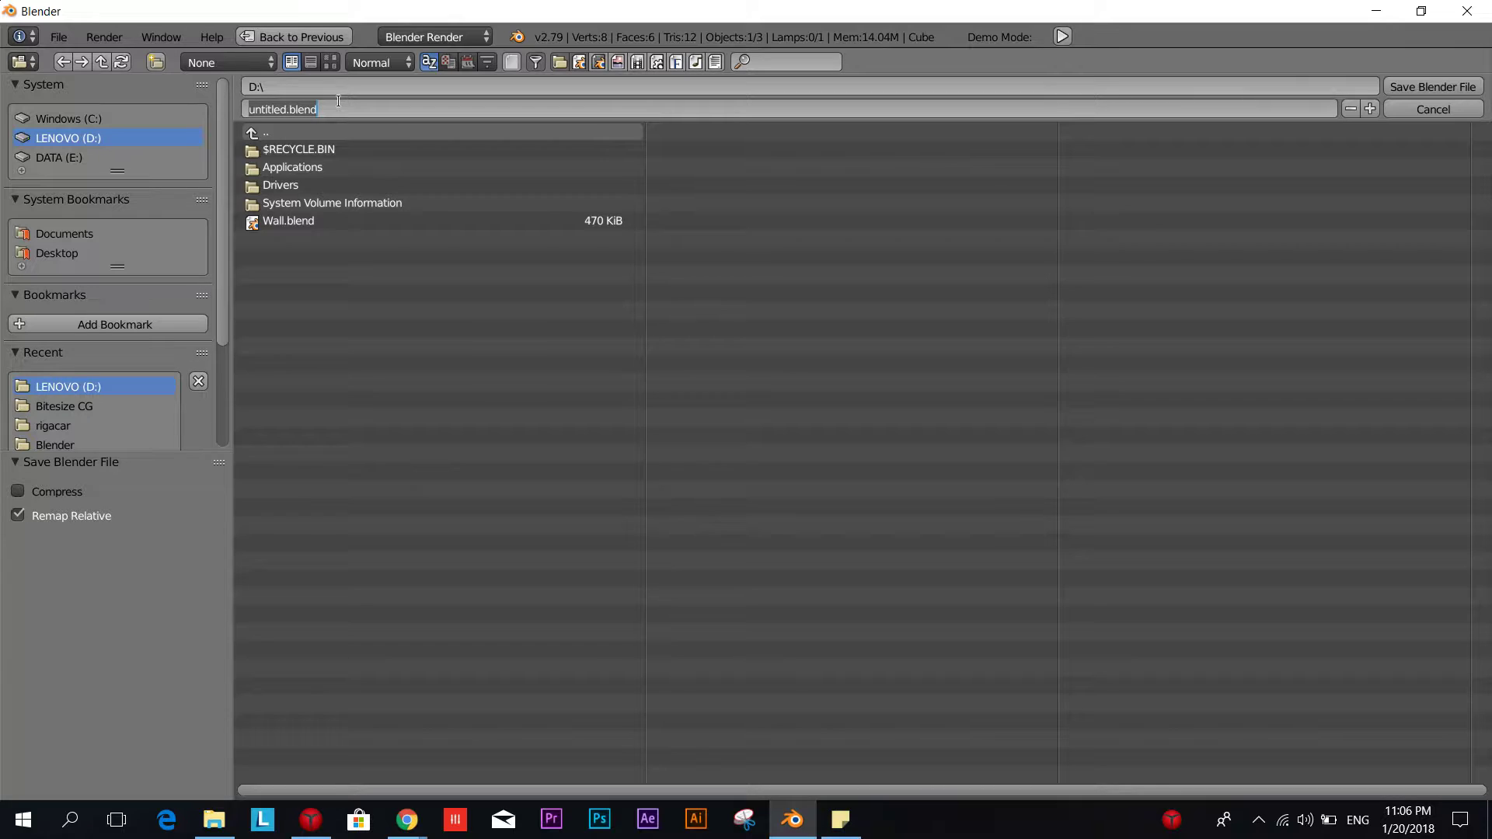
{"action": "type", "text": "Exercise Wall"}
{"action": "left_click", "coordinate": [1463, 87]}
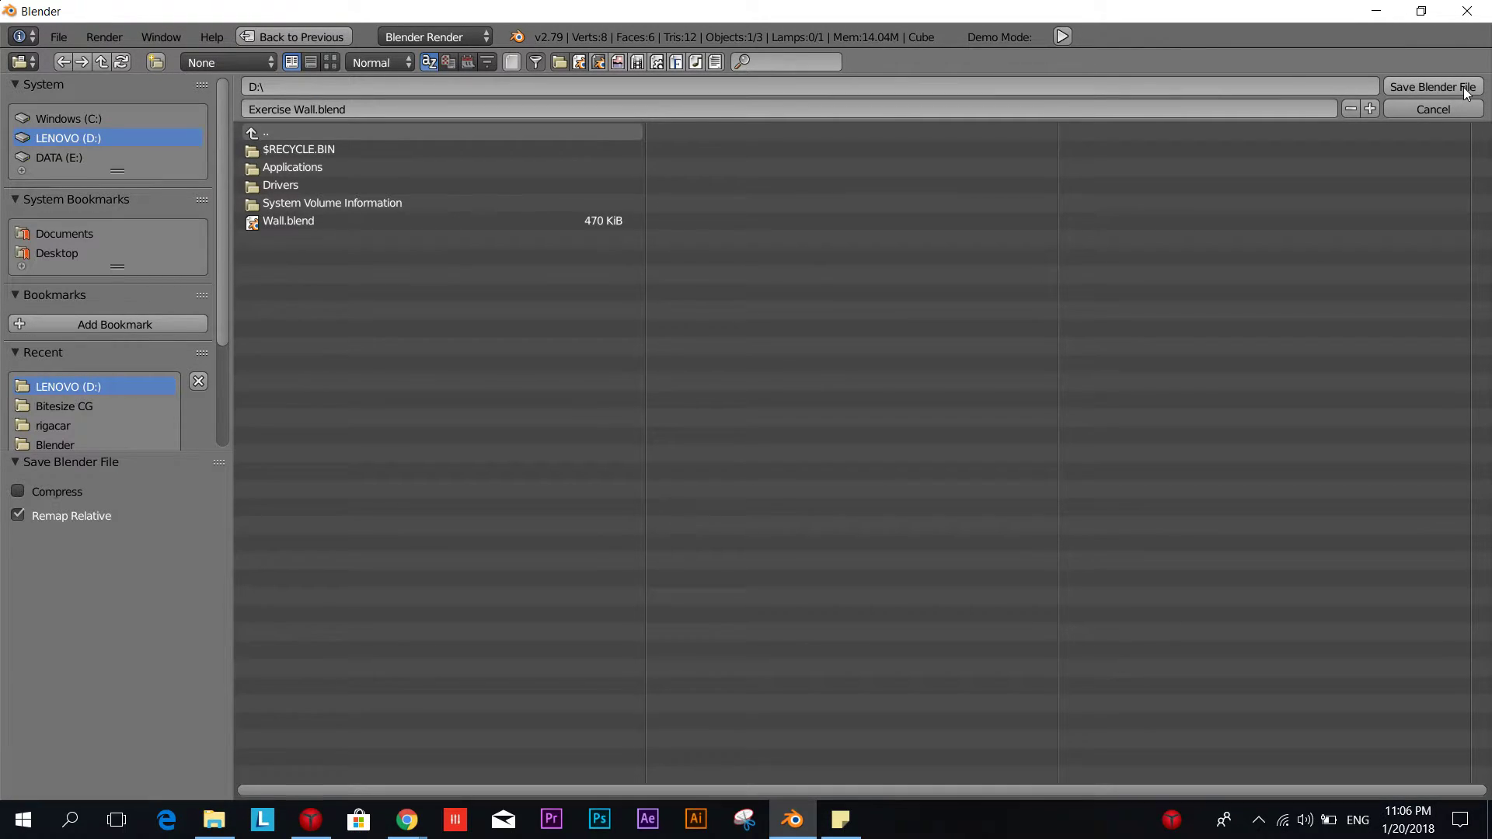
{"action": "left_click", "coordinate": [1463, 87]}
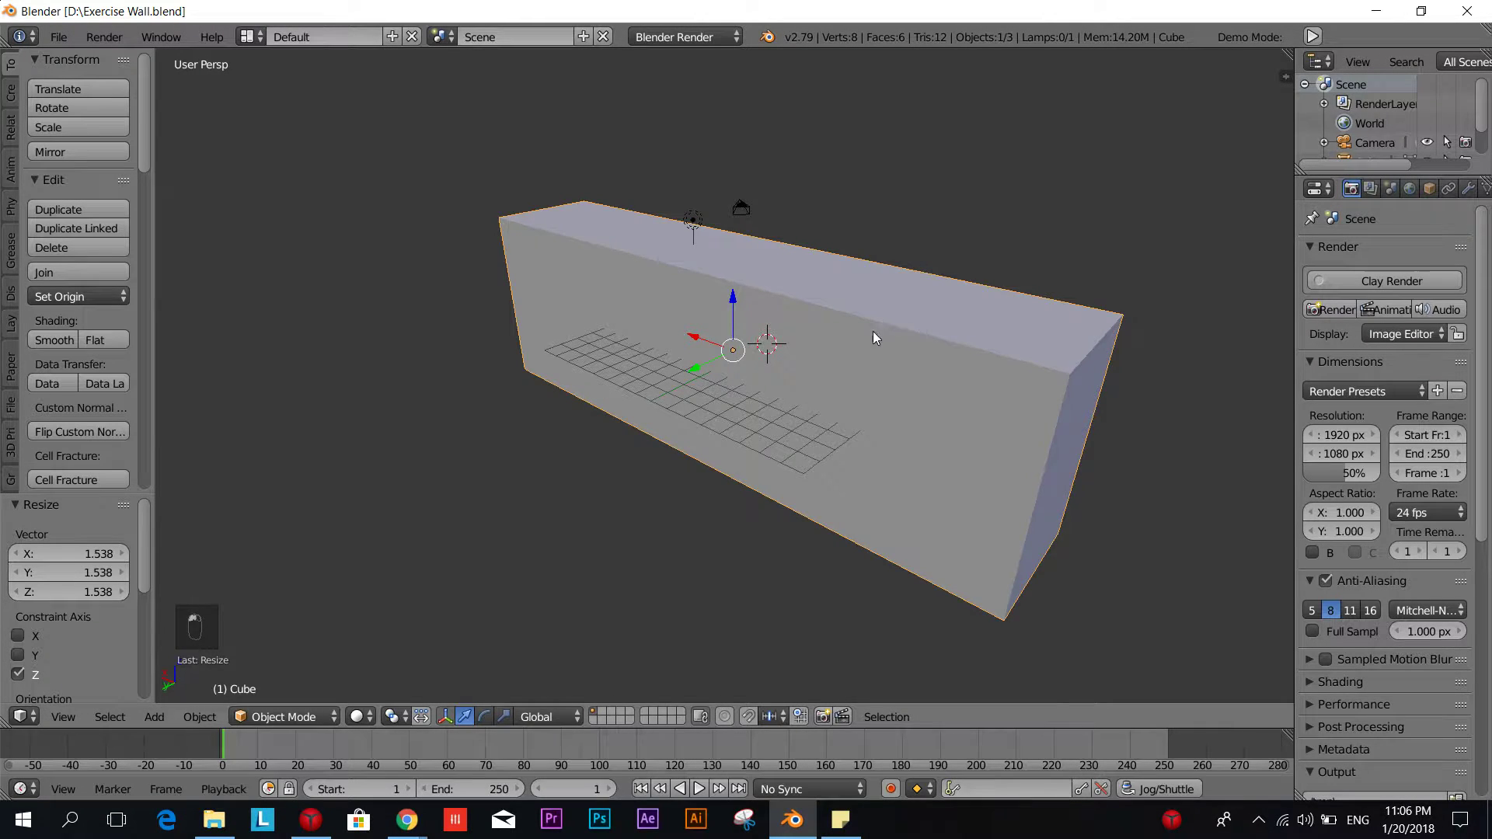
{"action": "middle_click_drag", "start_coordinate": [874, 331], "coordinate": [819, 391]}
{"action": "middle_click_drag", "start_coordinate": [895, 369], "coordinate": [784, 440]}
{"action": "scroll", "coordinate": [782, 434], "scroll_direction": "up", "scroll_amount": 3}
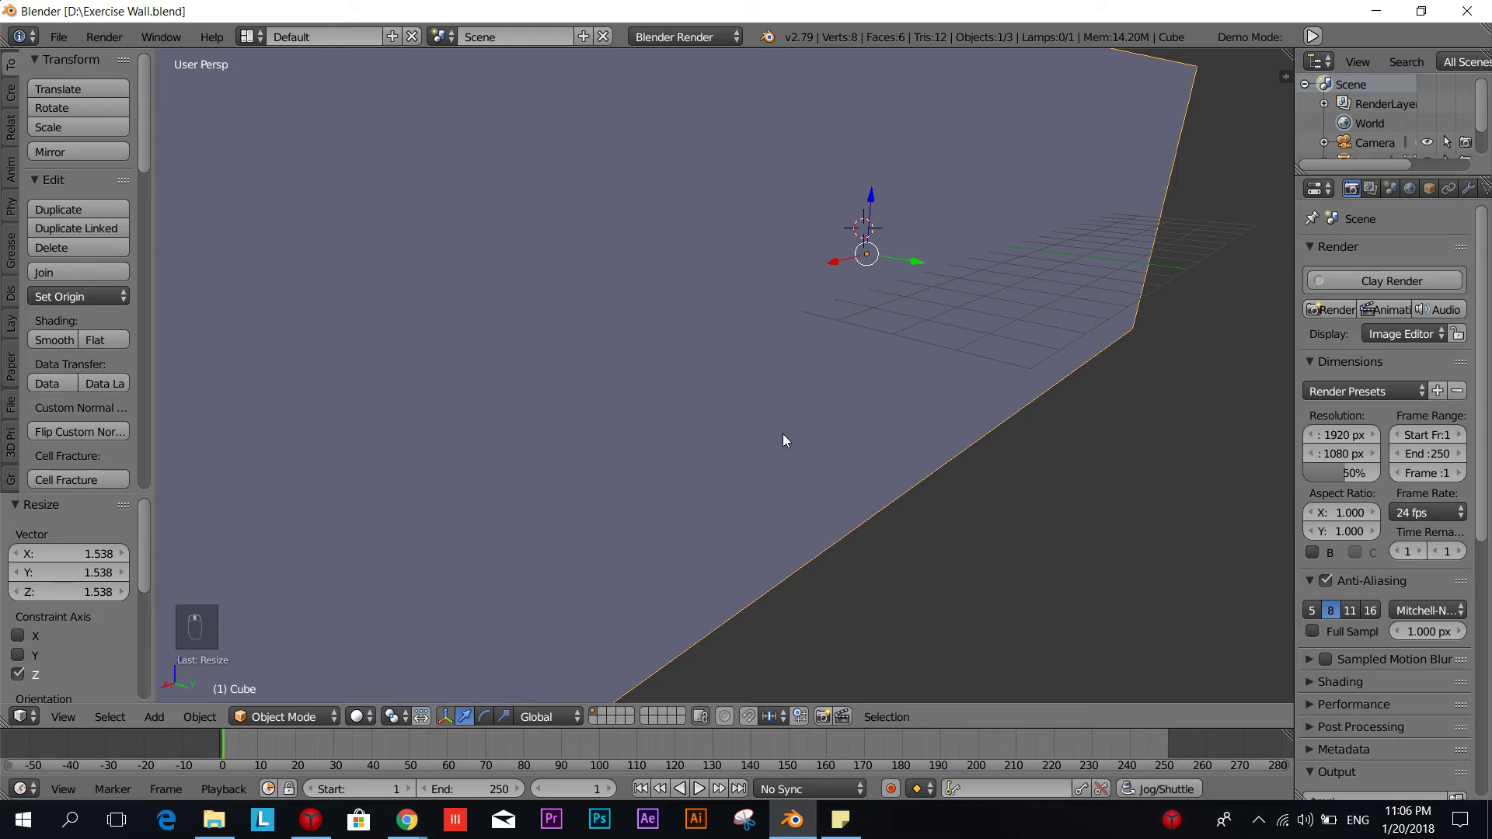